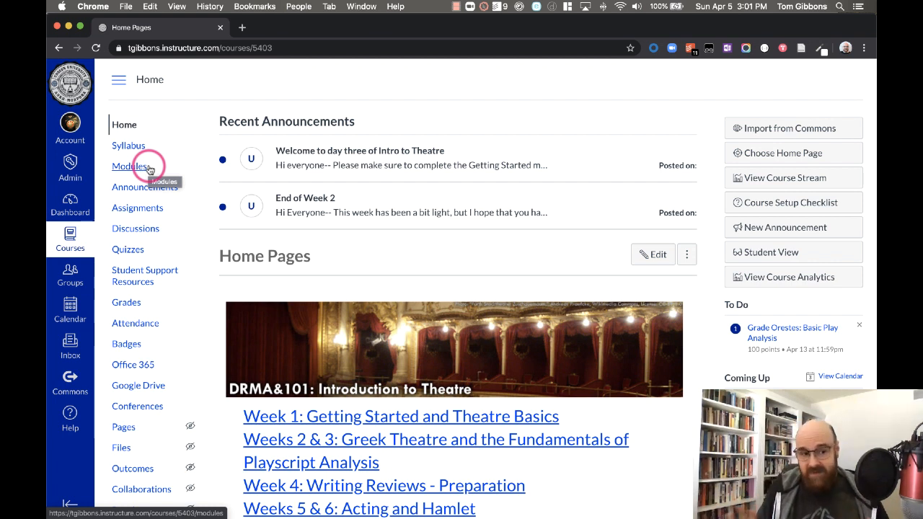
- Switch to the Student browser profile and open the dashboard to view its To Do list
left_click(300, 6)
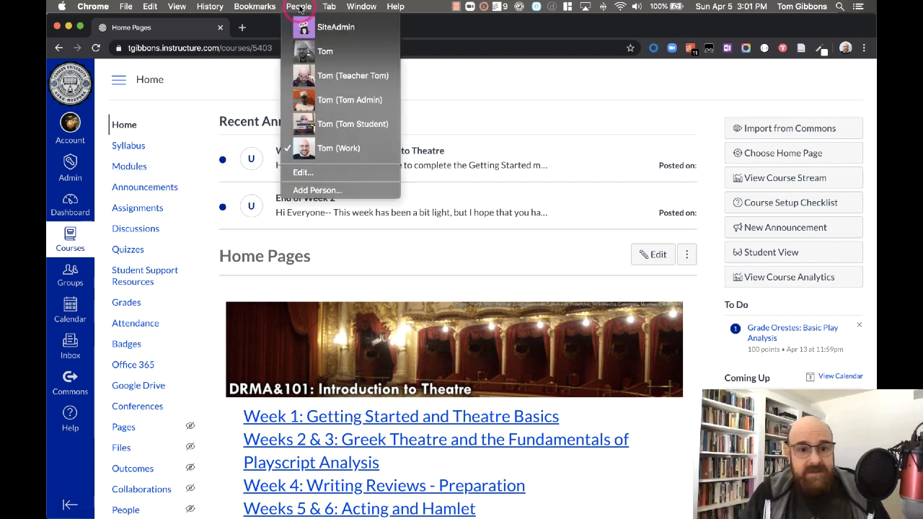
left_click(303, 124)
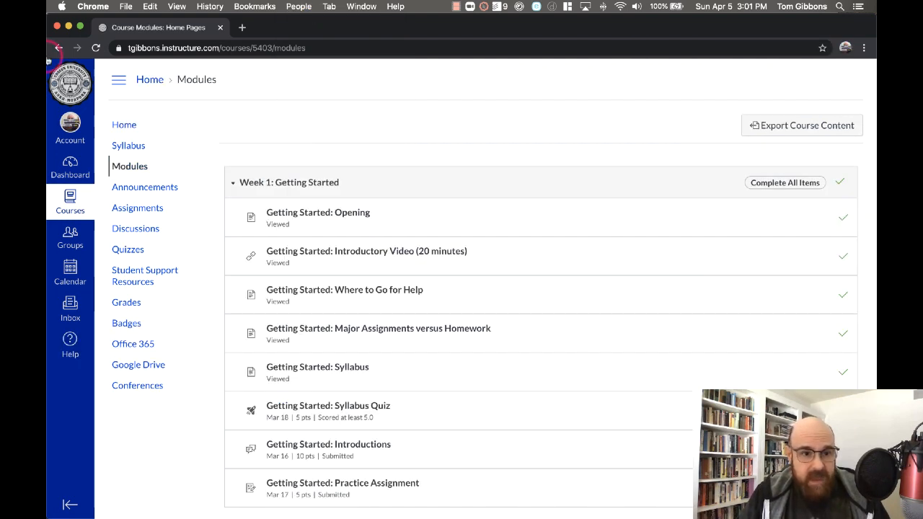
left_click(67, 168)
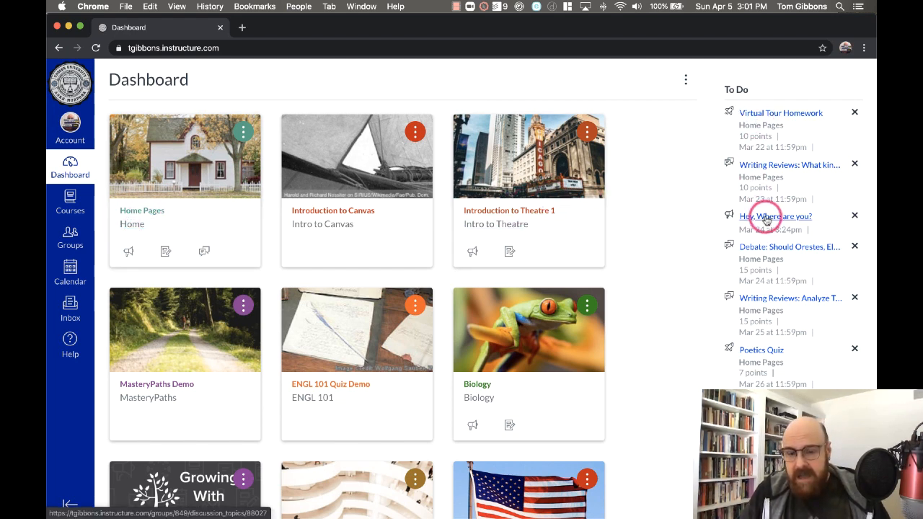
scroll(766, 218, "up", 2)
scroll(766, 218, "up", 3)
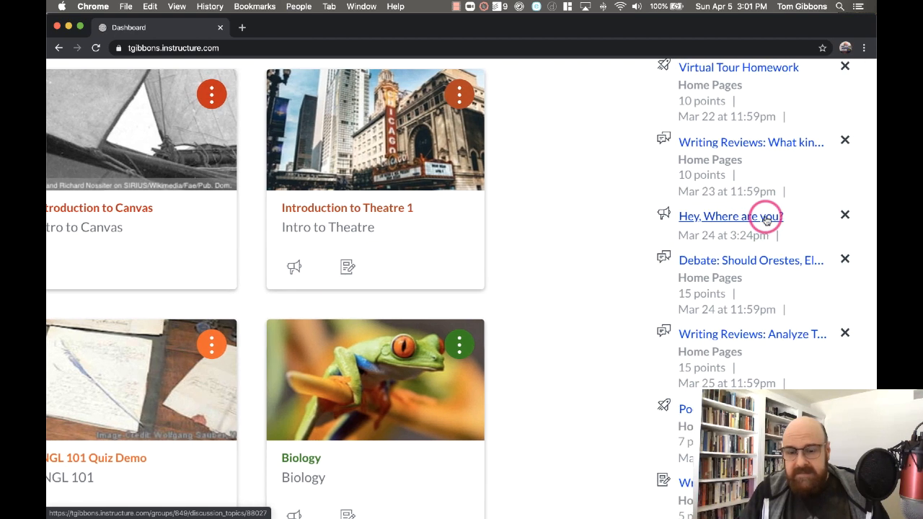
scroll(766, 217, "up", 1)
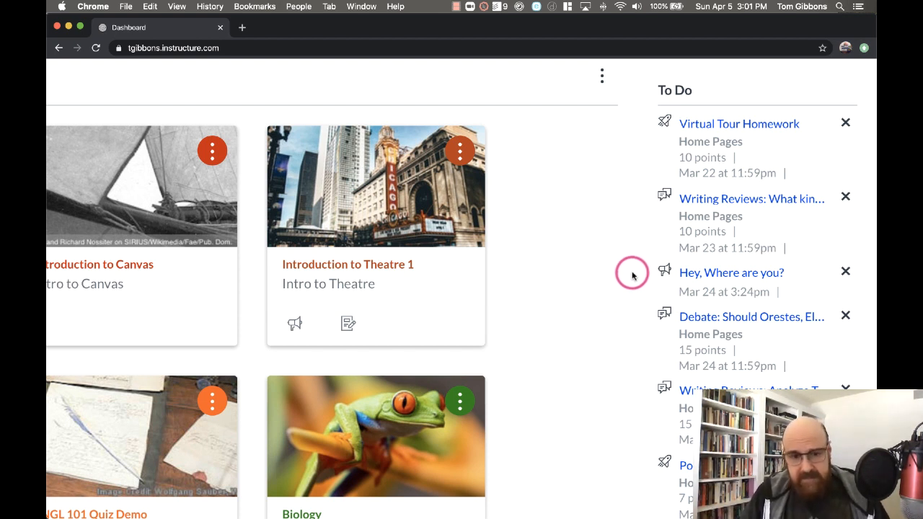
- Open Virtual Tour Homework from the To Do list and review the quiz's instructions
left_click(729, 125)
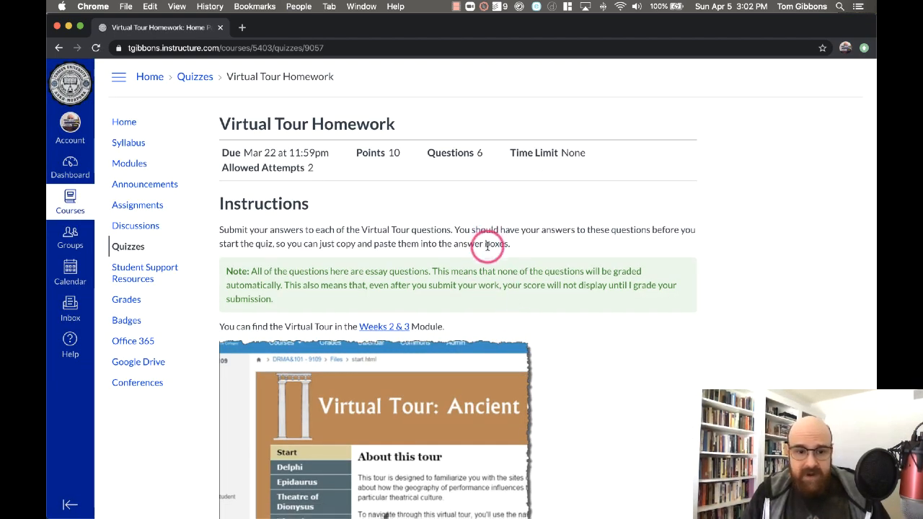
scroll(487, 245, "down", 3)
scroll(487, 247, "up", 2)
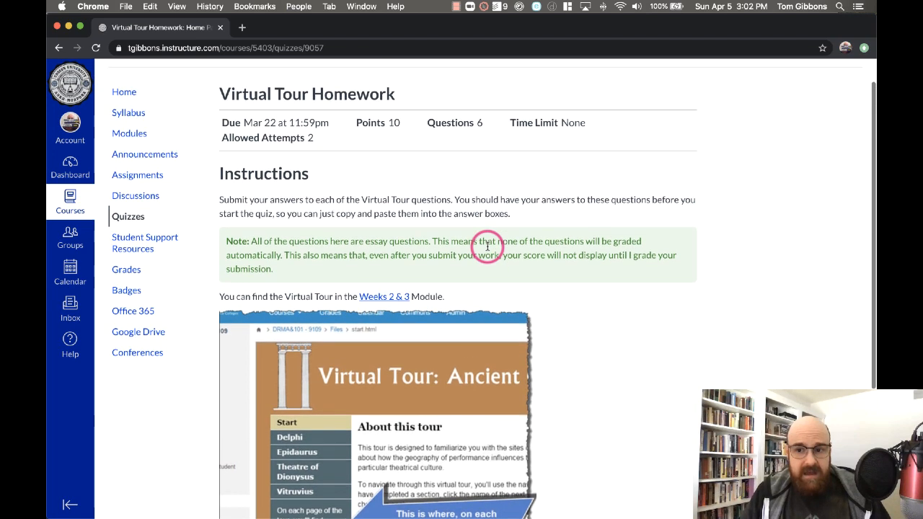
scroll(487, 246, "down", 1)
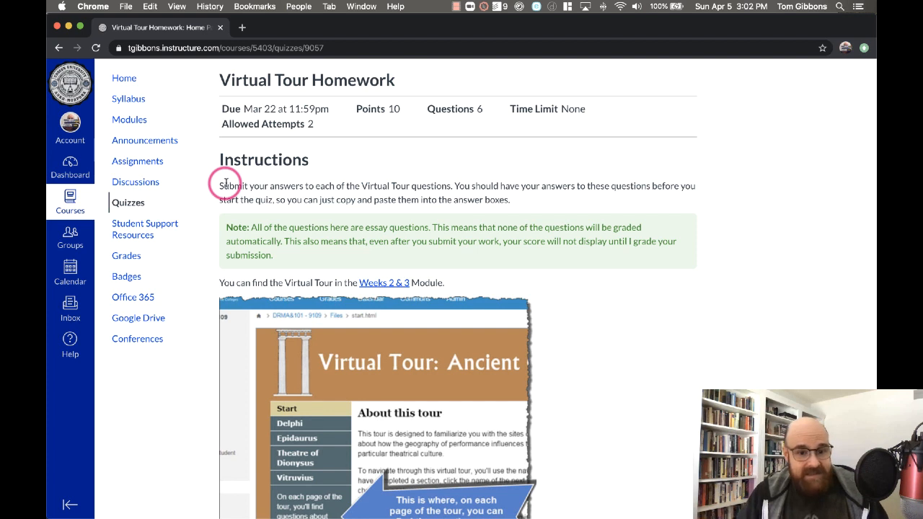
left_click_drag(227, 186, 553, 286)
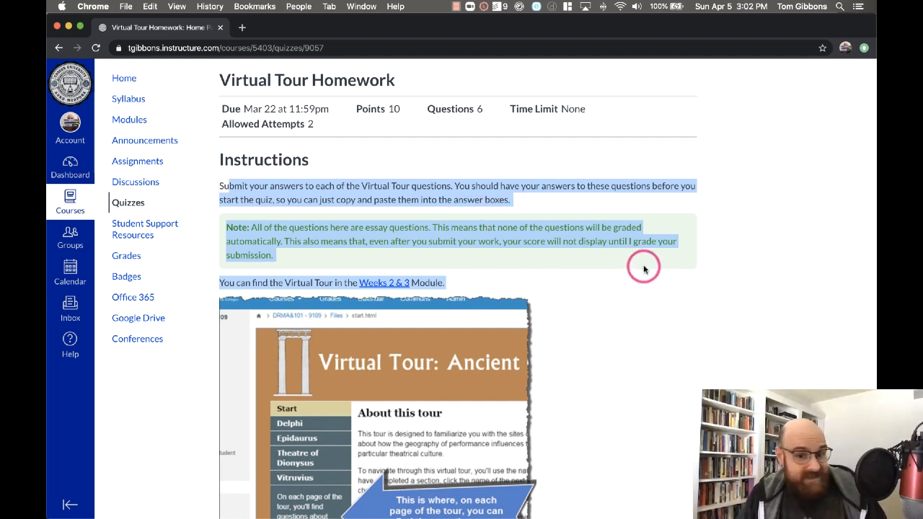
scroll(643, 265, "down", 2)
scroll(644, 268, "up", 3)
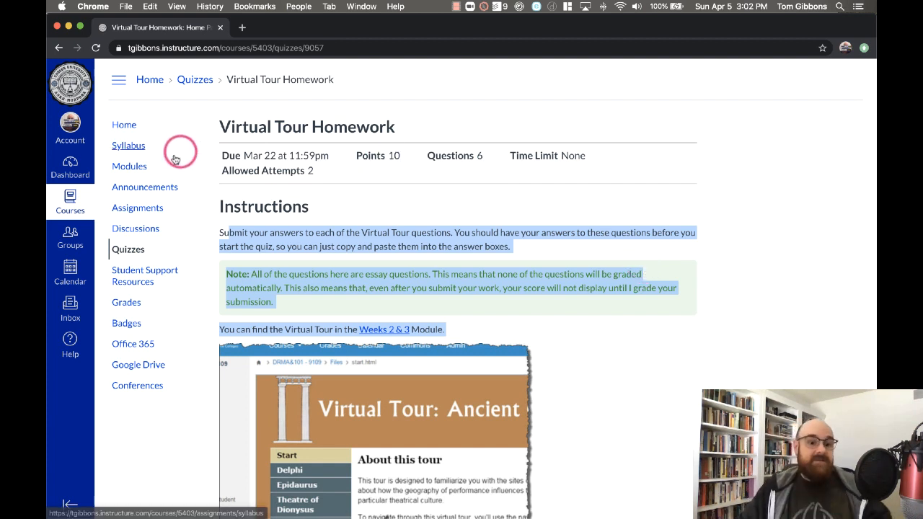
- Open the course's Modules page and look through the modules down to Weeks 7 & 8
left_click(147, 166)
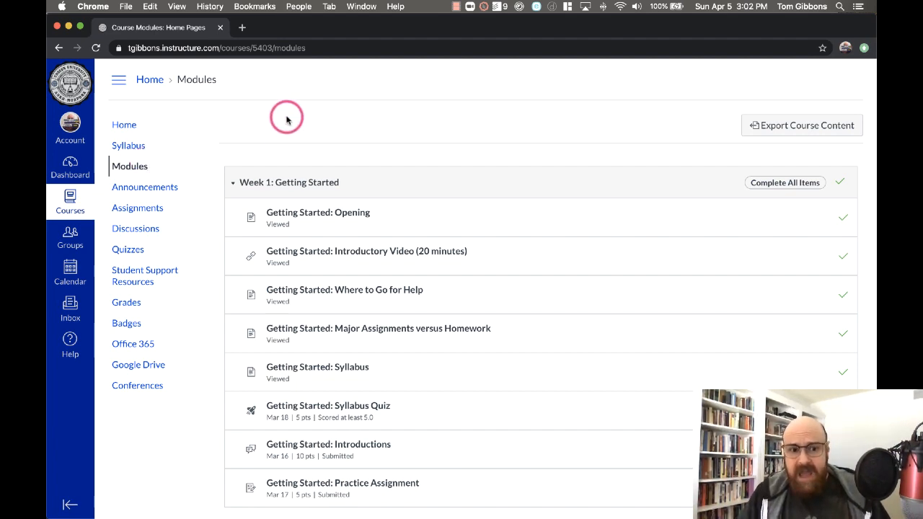
scroll(286, 119, "down", 5)
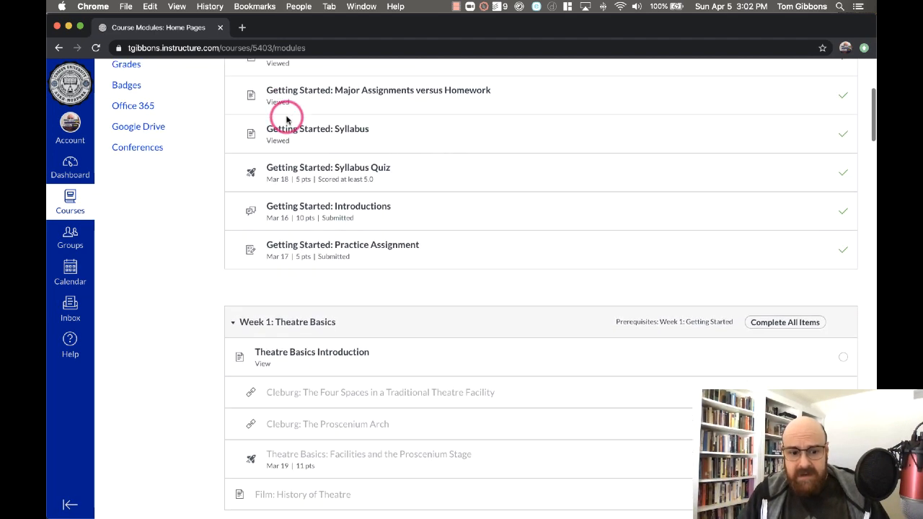
scroll(286, 119, "down", 7)
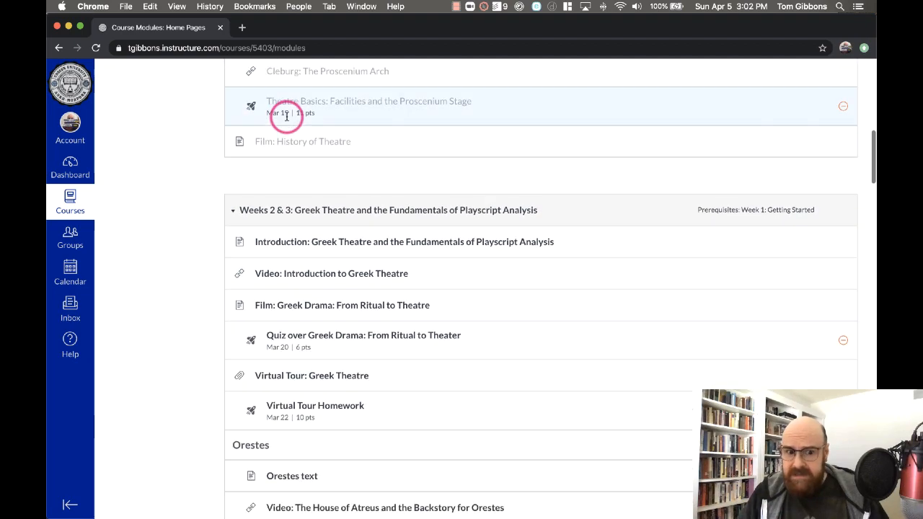
scroll(287, 118, "down", 11)
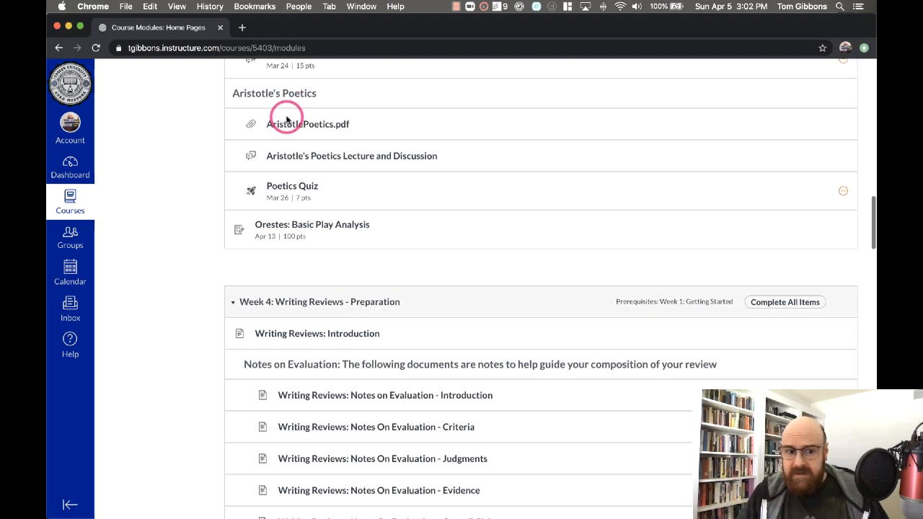
scroll(287, 119, "down", 17)
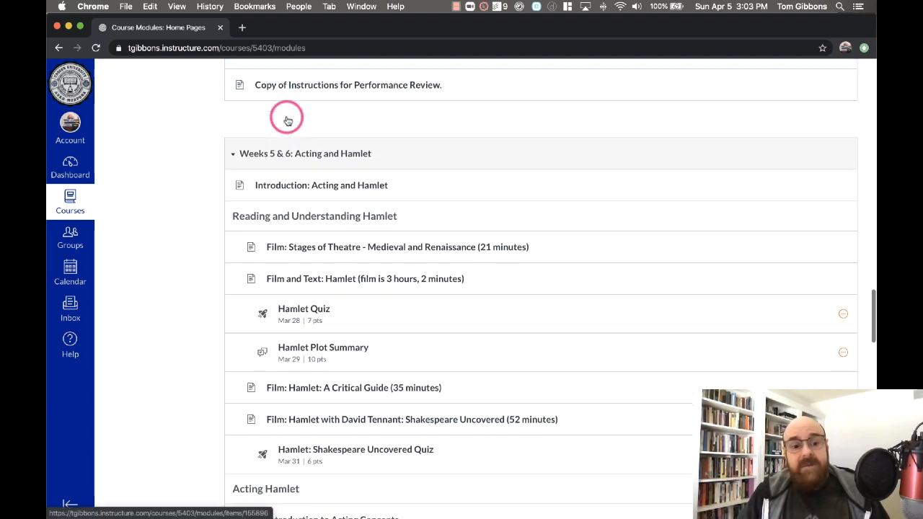
scroll(286, 119, "down", 11)
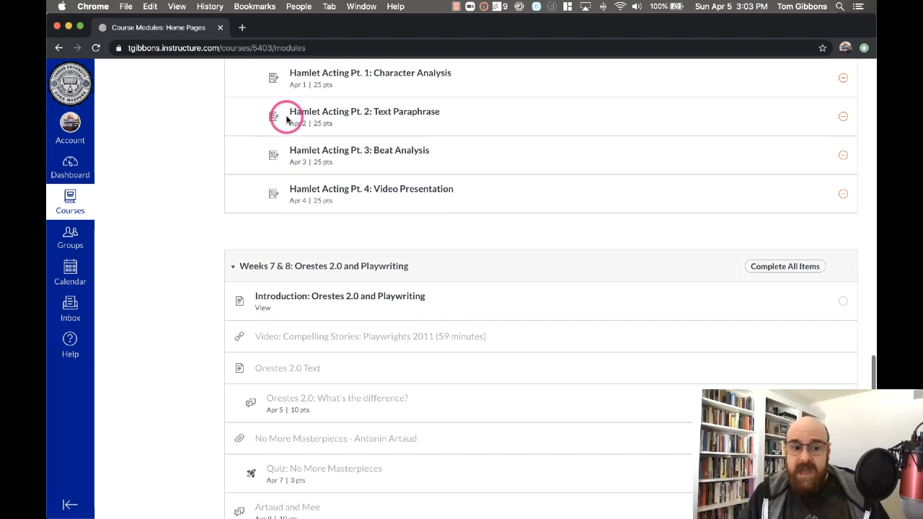
scroll(286, 118, "down", 2)
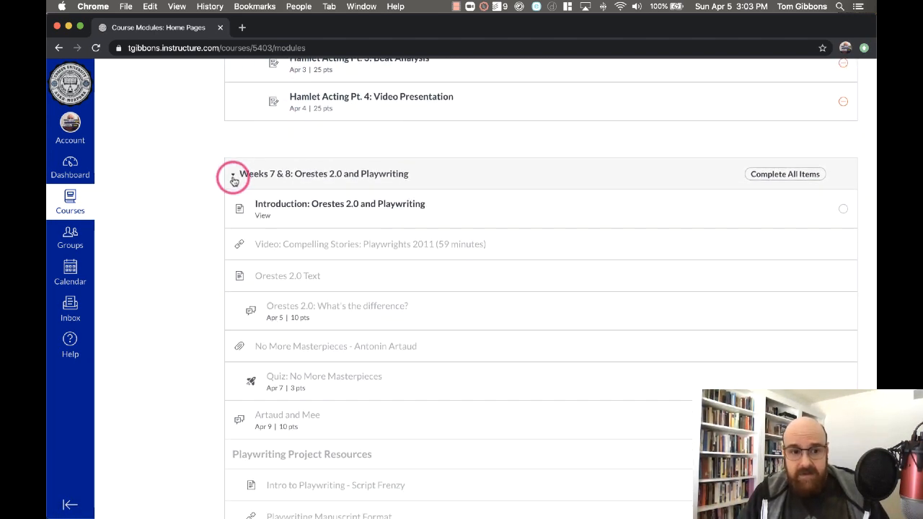
- Collapse the Weeks 7 & 8: Orestes 2.0 and Playwriting and Weeks 5 & 6: Acting and Hamlet modules
left_click(234, 177)
scroll(233, 176, "up", 2)
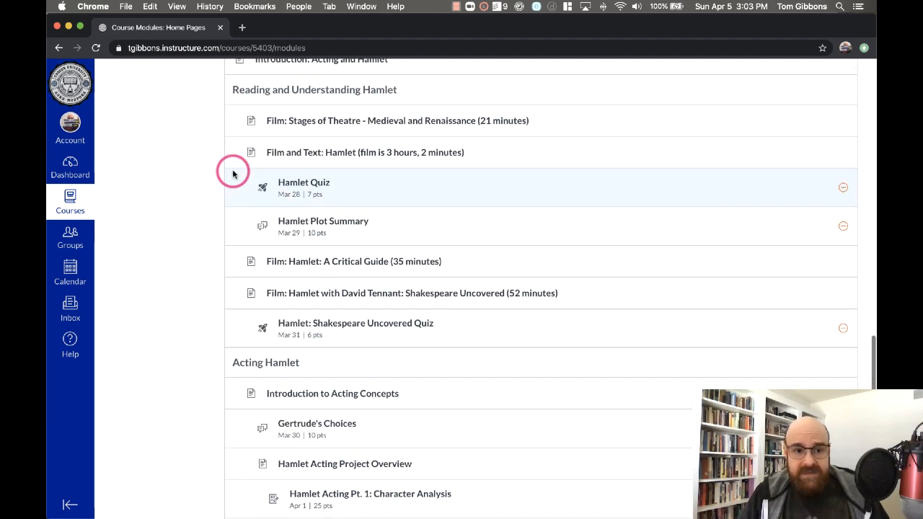
scroll(233, 173, "up", 1)
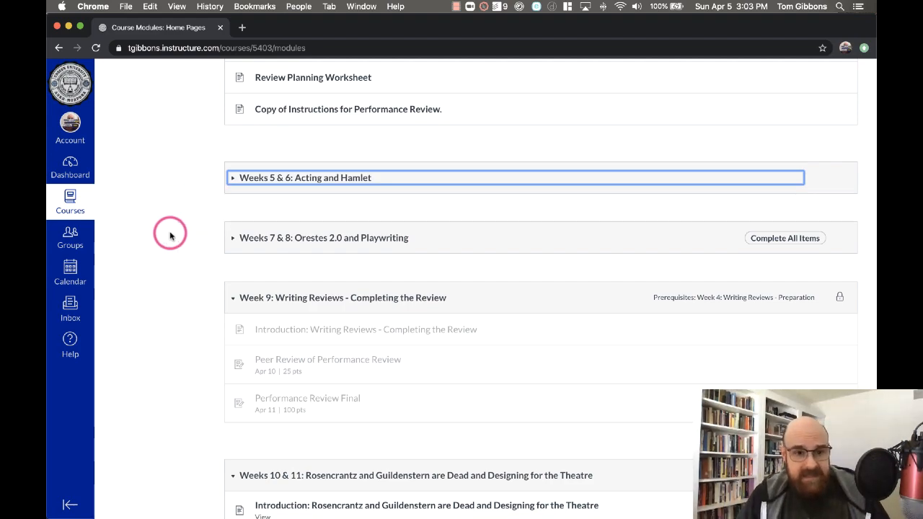
scroll(170, 236, "up", 15)
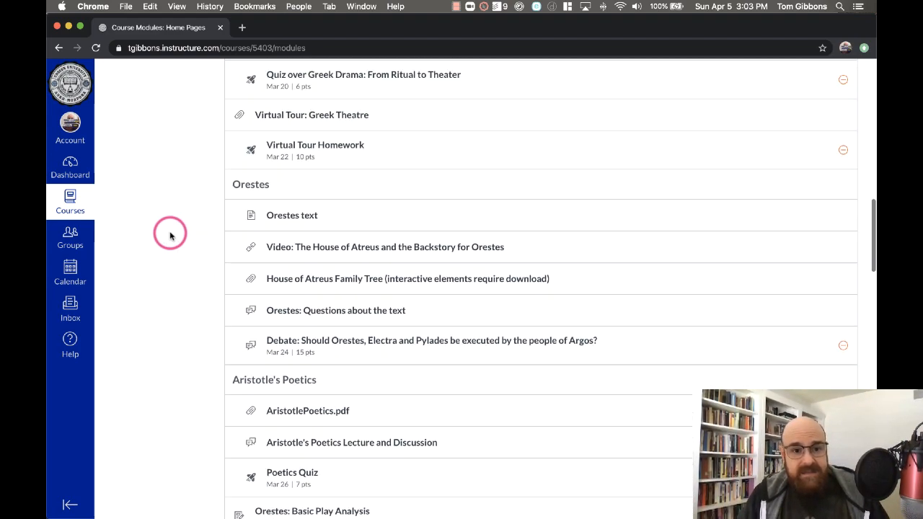
scroll(170, 236, "up", 15)
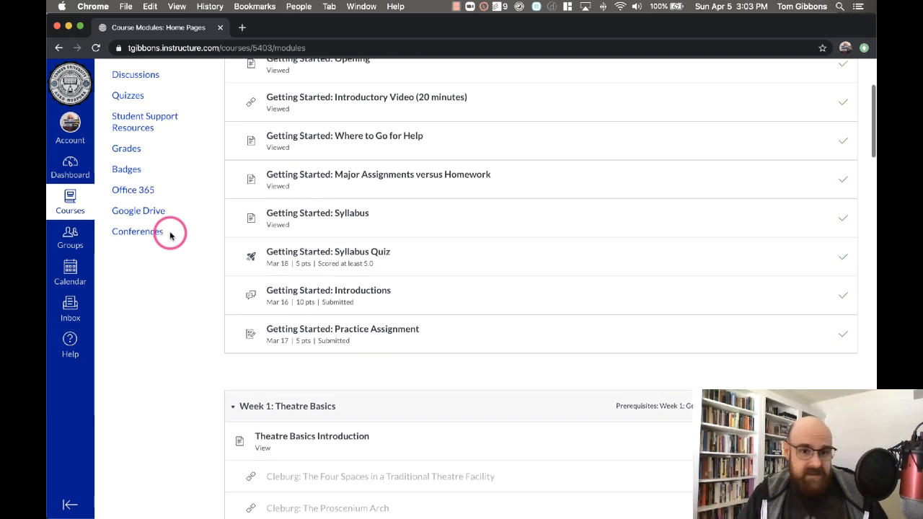
scroll(170, 235, "up", 5)
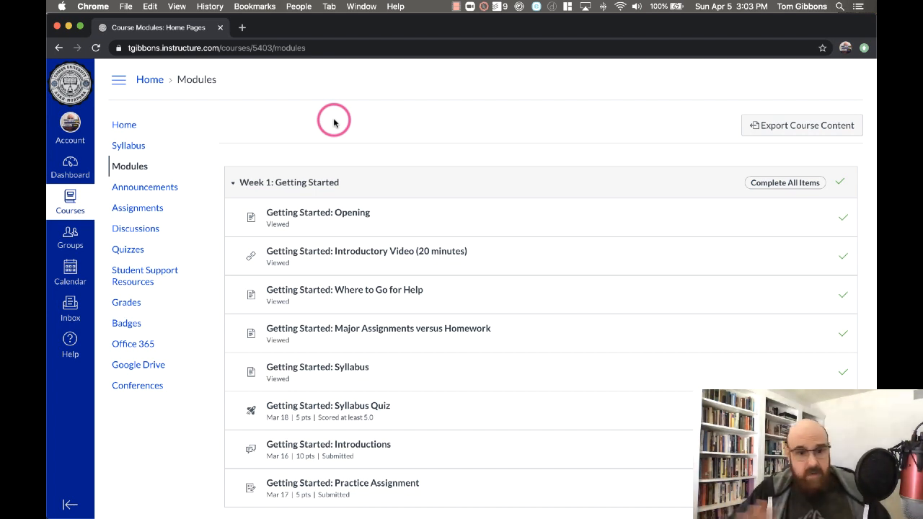
- Switch to the Work browser profile and open the same course's Modules page
left_click(297, 7)
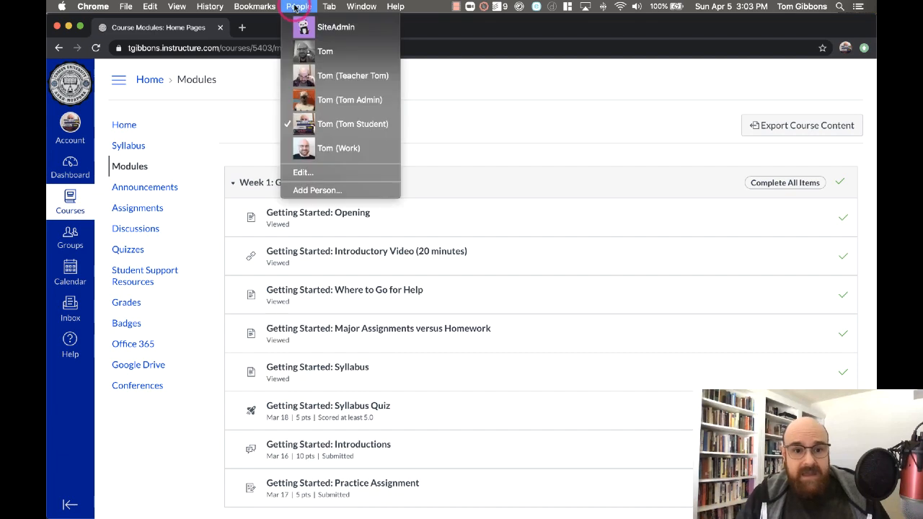
left_click(313, 143)
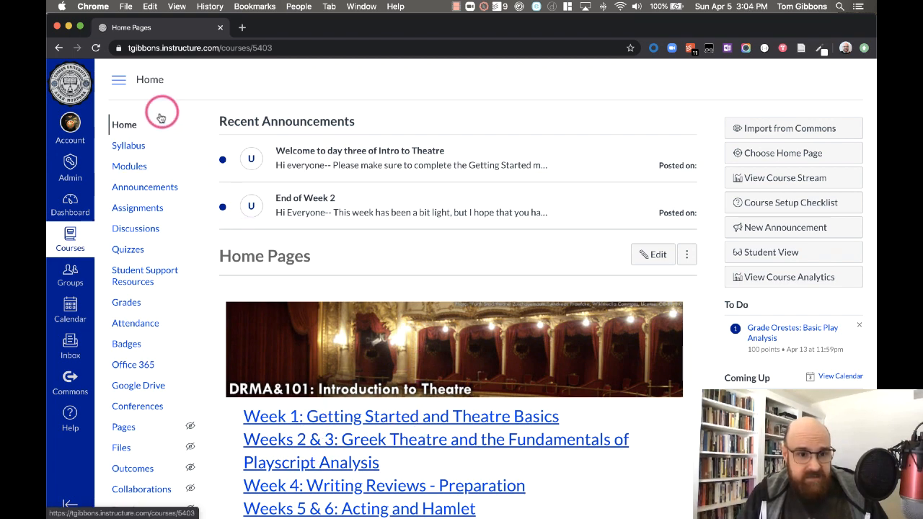
left_click(127, 173)
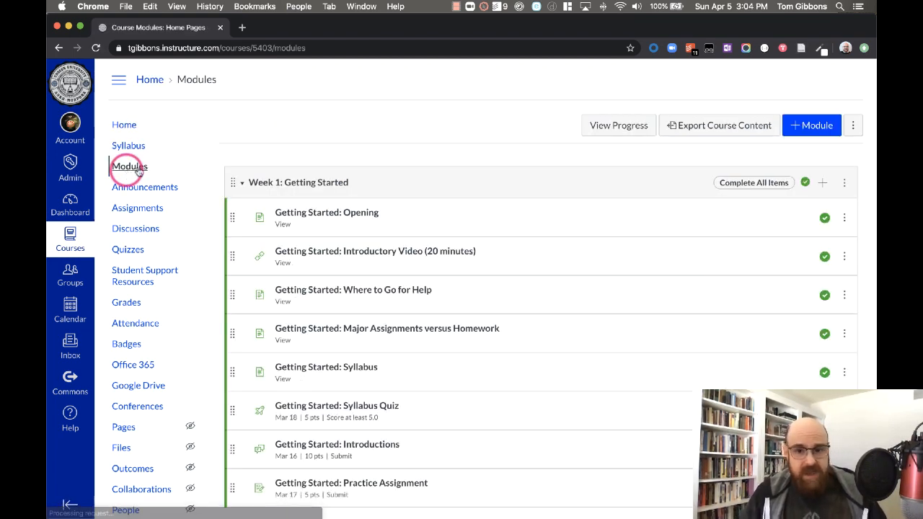
- Examine the prerequisites and completion requirements of the modules from Week 1: Getting Started through Weeks 2 & 3
scroll(334, 122, "down", 5)
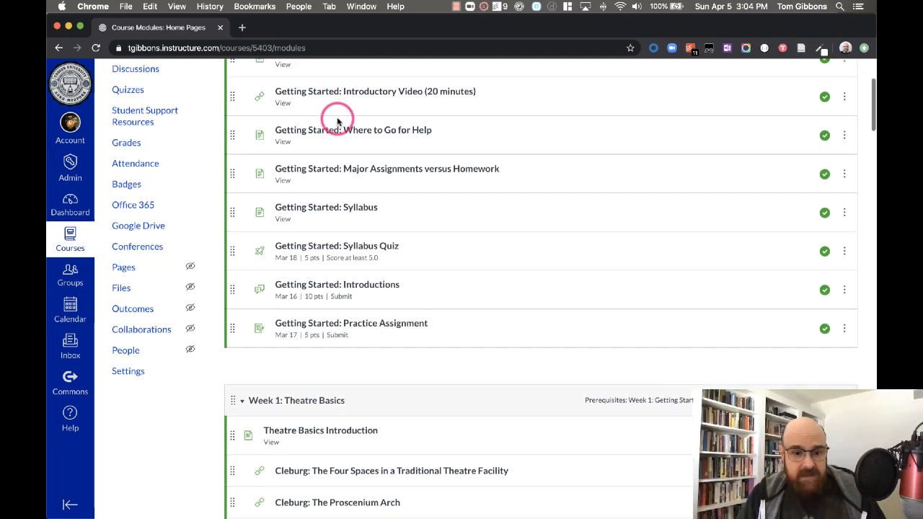
scroll(336, 122, "down", 4)
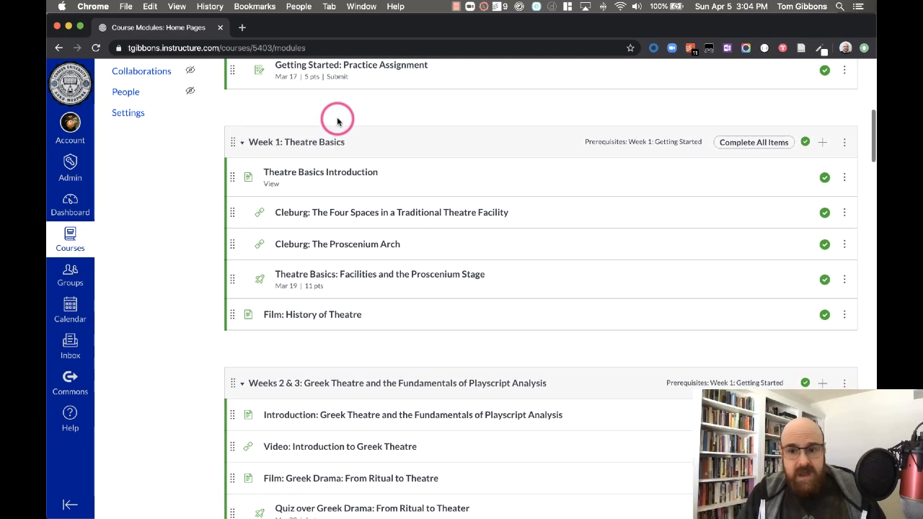
scroll(337, 121, "down", 1)
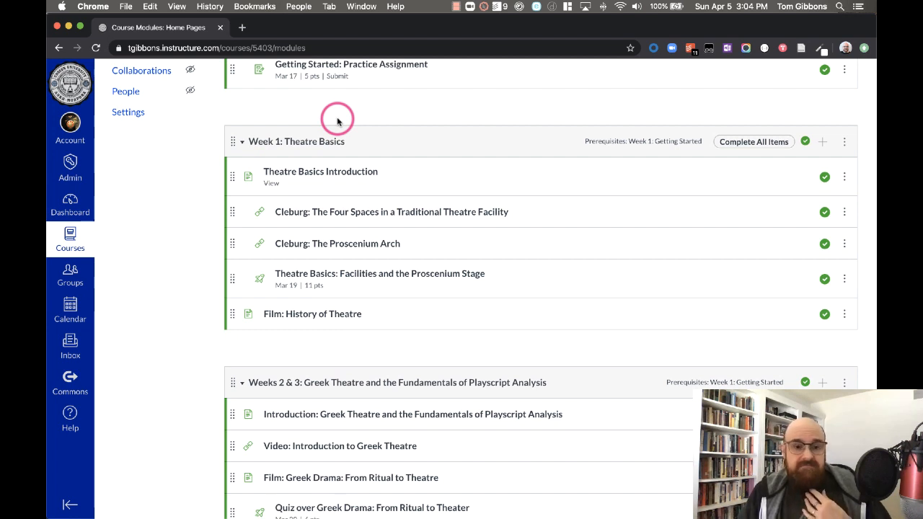
scroll(337, 122, "down", 1)
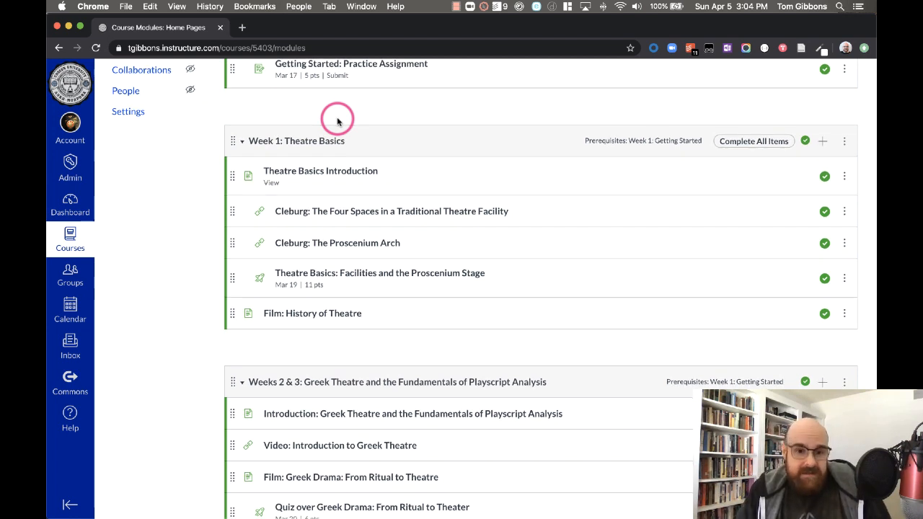
scroll(401, 118, "up", 3)
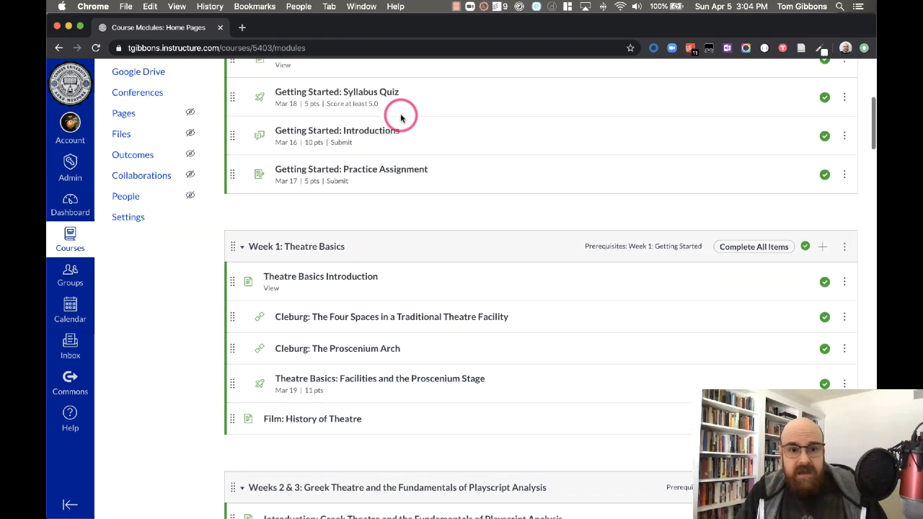
scroll(401, 118, "up", 7)
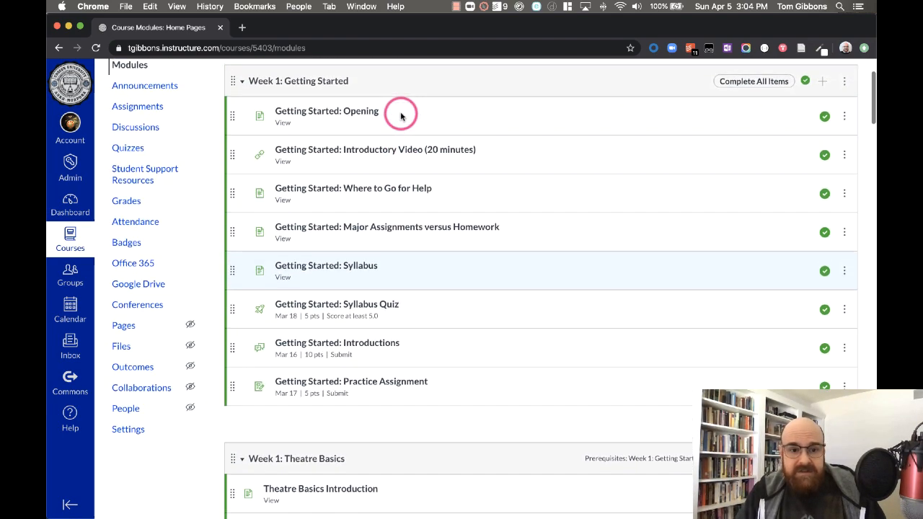
scroll(401, 117, "down", 3)
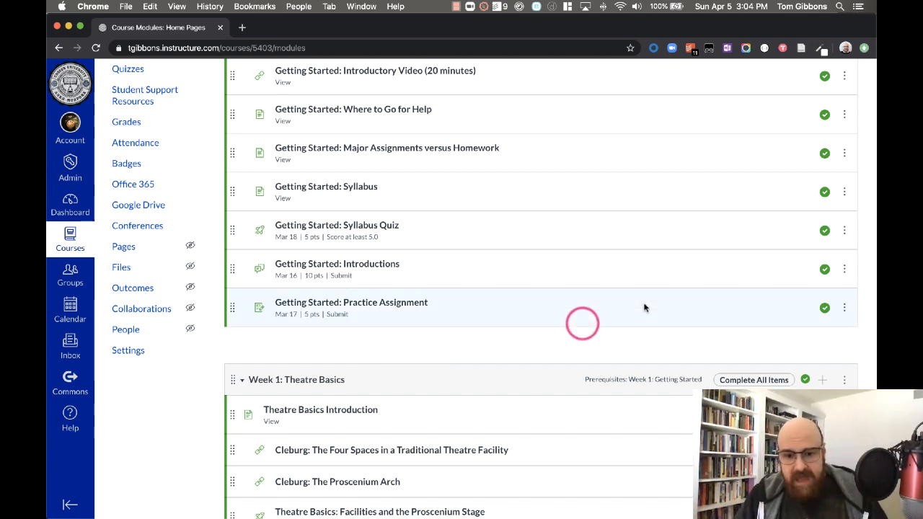
scroll(429, 348, "down", 5)
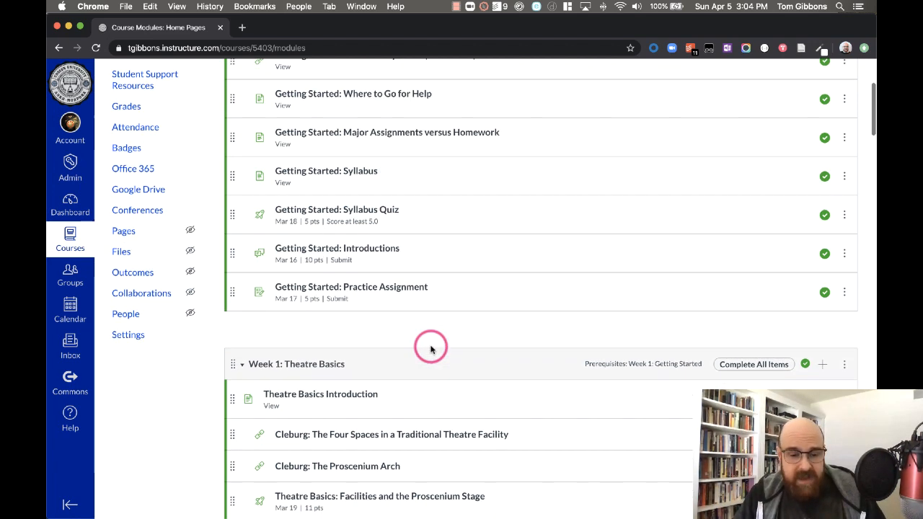
scroll(430, 349, "down", 6)
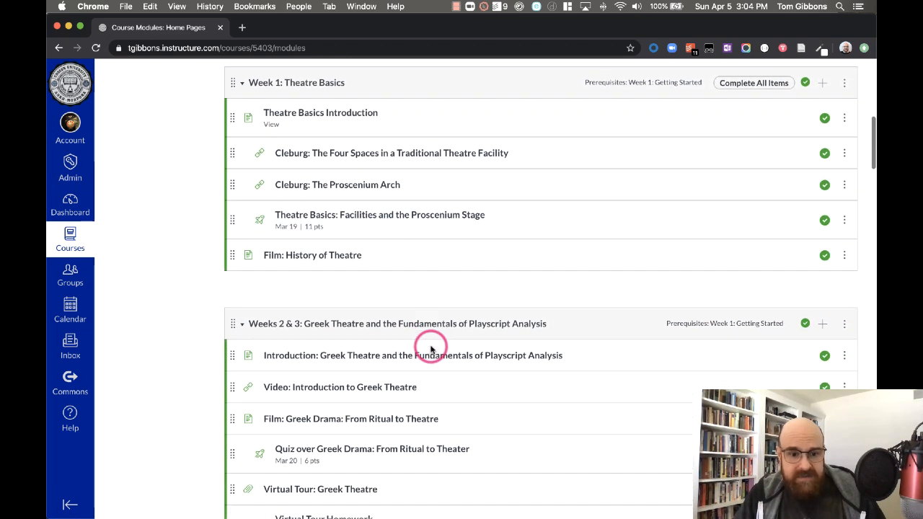
scroll(430, 349, "down", 6)
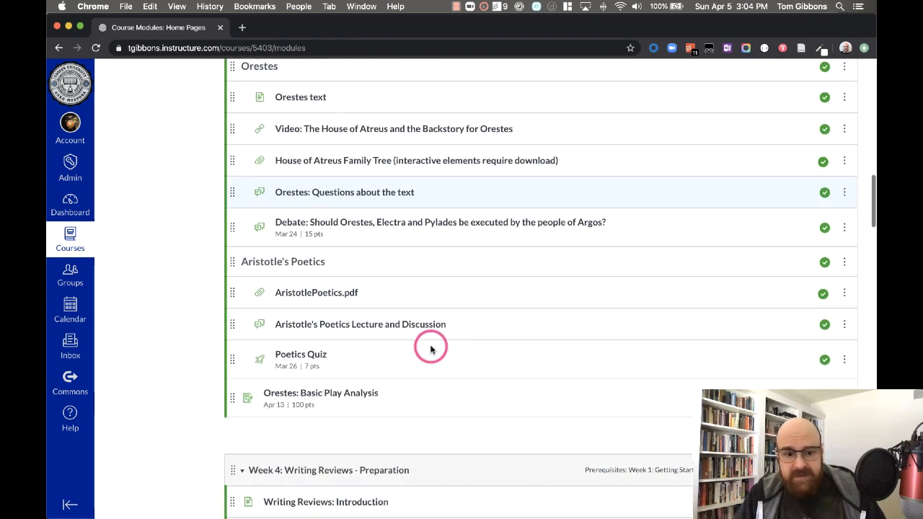
scroll(431, 349, "up", 3)
scroll(430, 349, "up", 8)
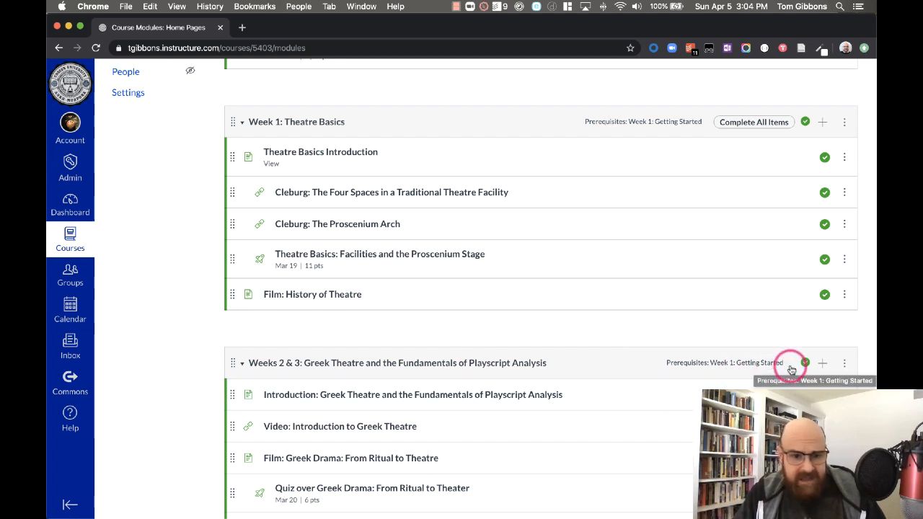
- In the settings of the Weeks 2 & 3: Greek Theatre module, turn on Lock until with the date Apr 12, 2020
scroll(749, 334, "down", 1)
scroll(749, 333, "down", 3)
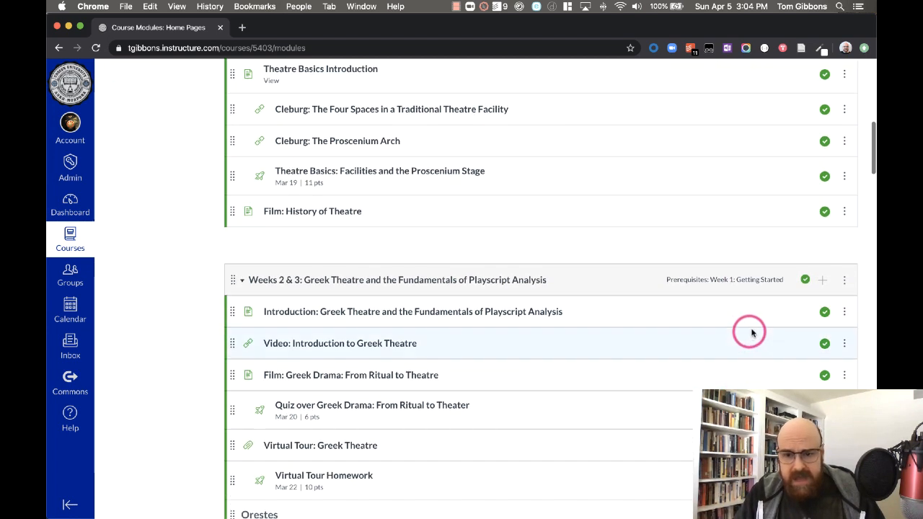
left_click(844, 280)
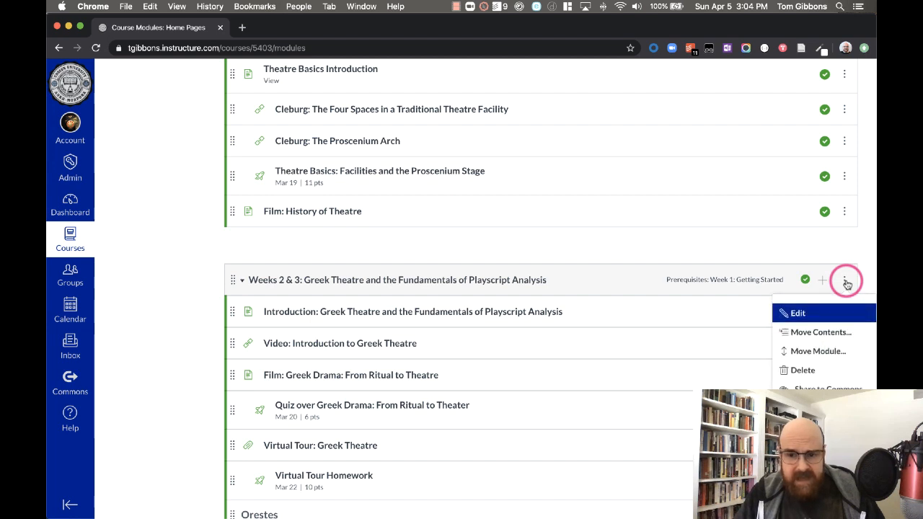
left_click(827, 312)
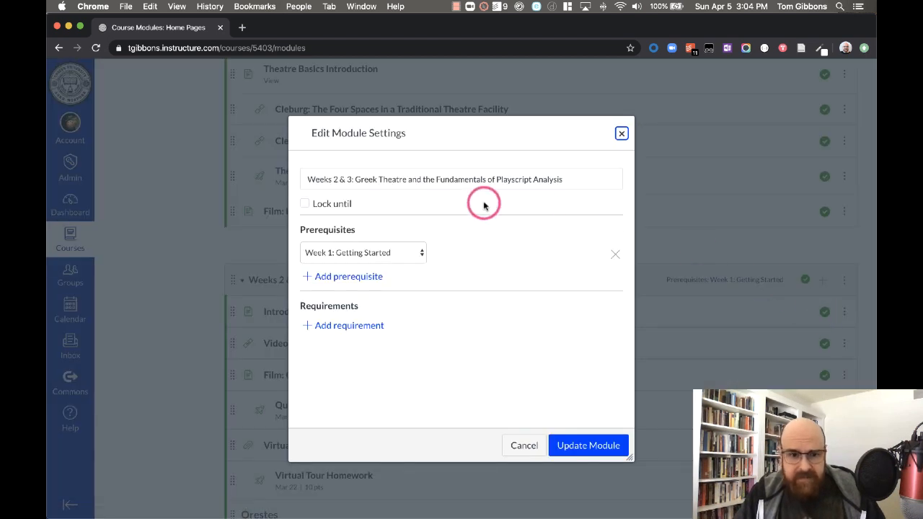
left_click(305, 204)
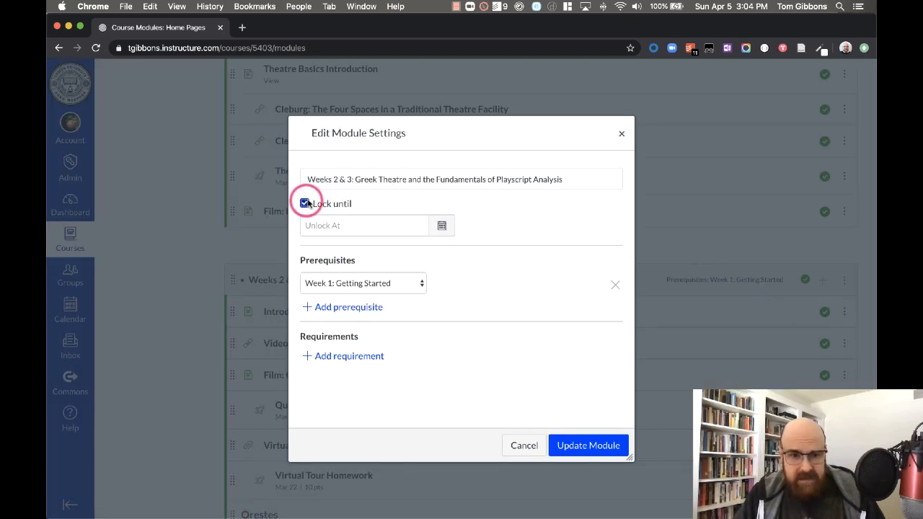
left_click(439, 232)
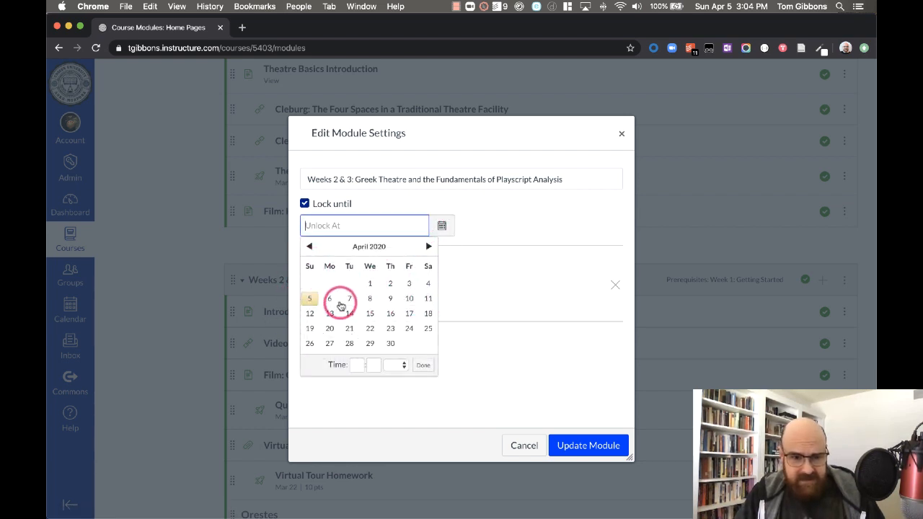
left_click(310, 314)
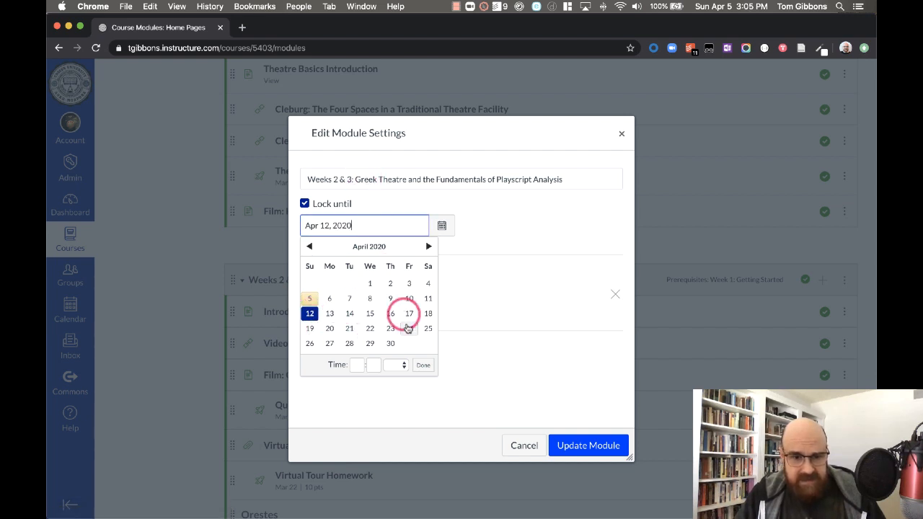
left_click(423, 365)
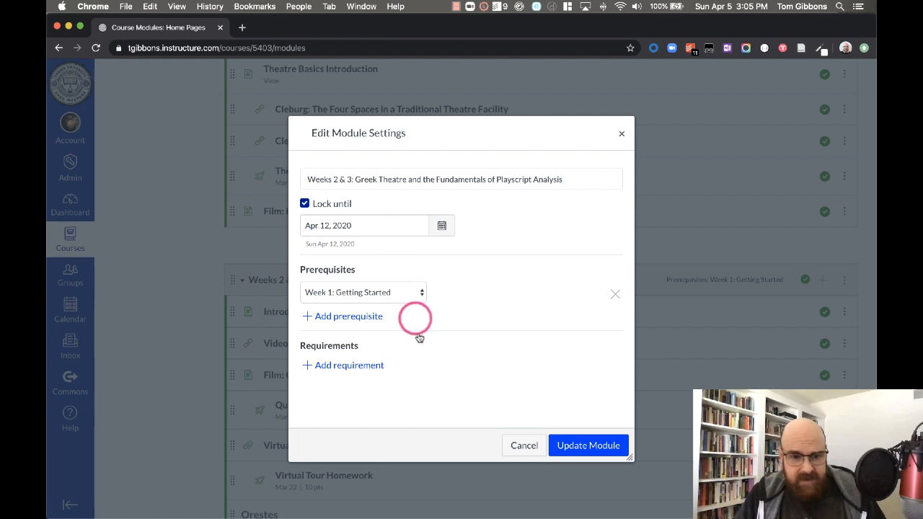
- Save the module settings, choosing to re-lock modules for students, and check the unlock note beneath the Weeks 2 & 3 module
left_click(604, 446)
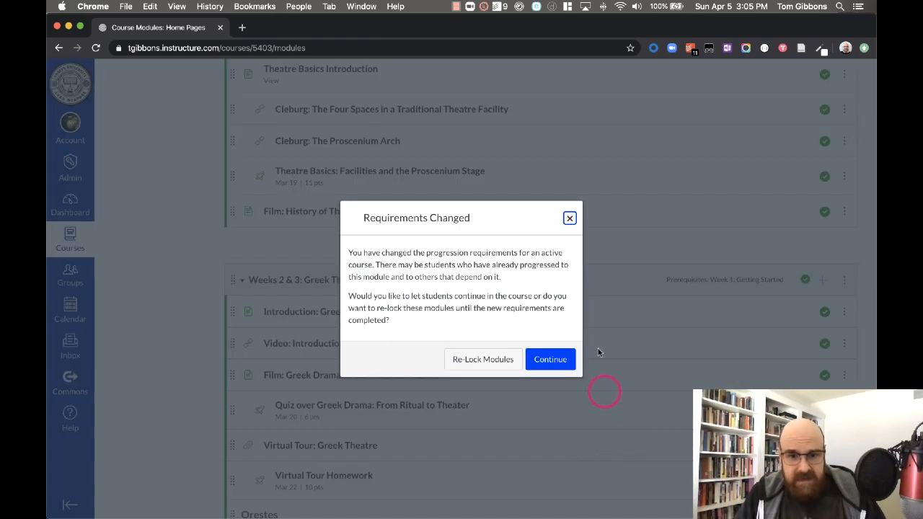
left_click(494, 361)
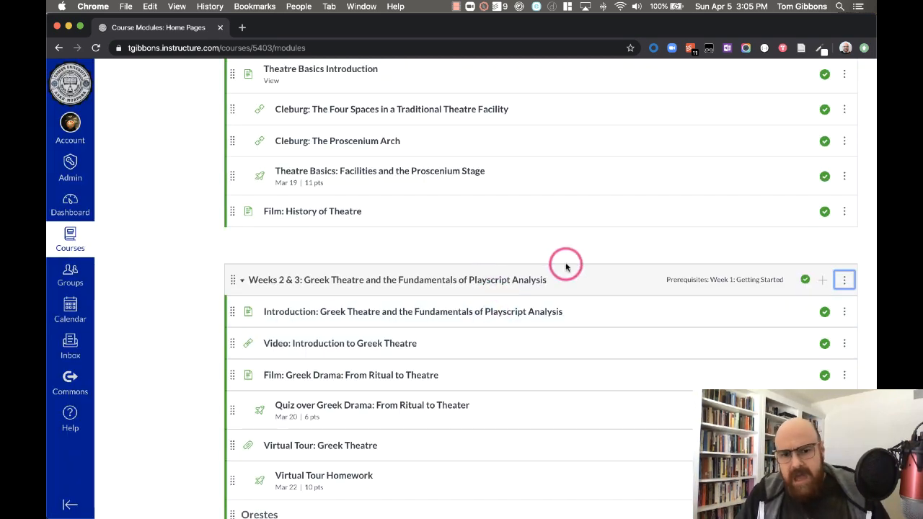
scroll(564, 265, "down", 2)
scroll(563, 264, "down", 10)
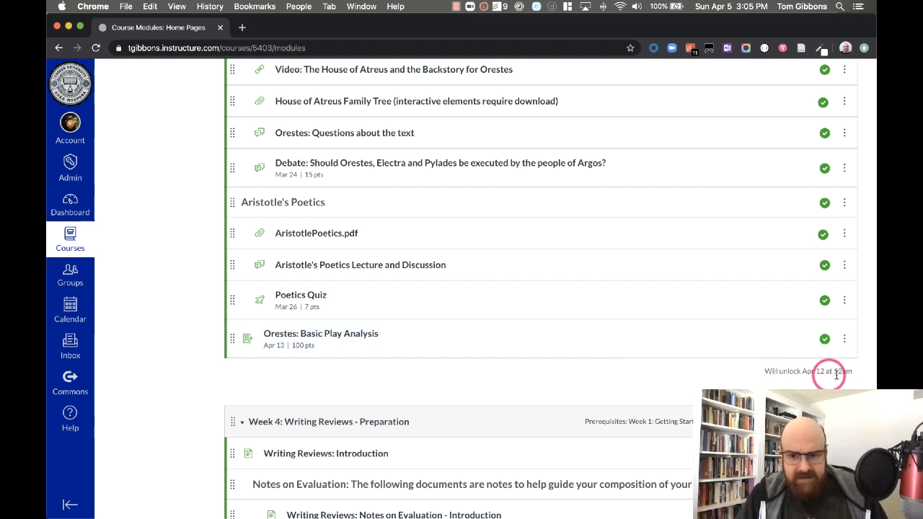
scroll(513, 341, "up", 2)
scroll(513, 341, "up", 4)
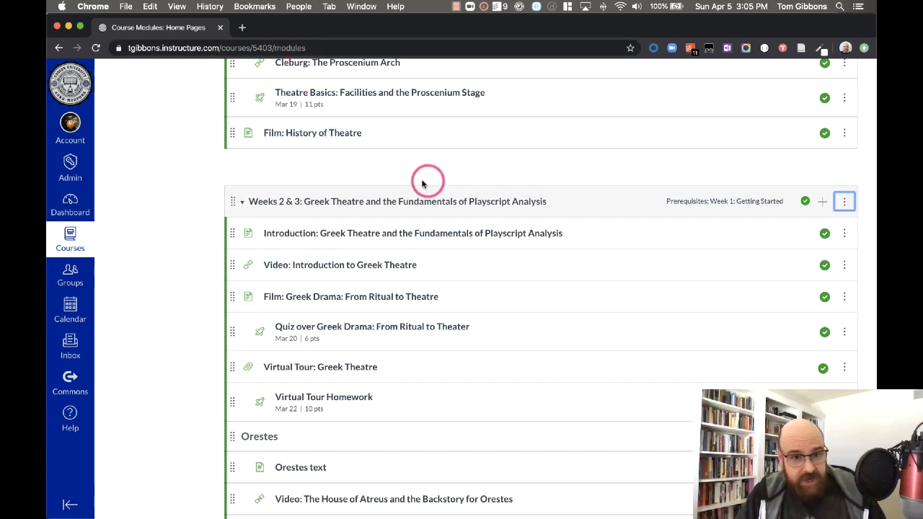
- Switch to the Student browser profile and reload the course's Modules page around the Weeks 2 & 3 module
left_click(300, 7)
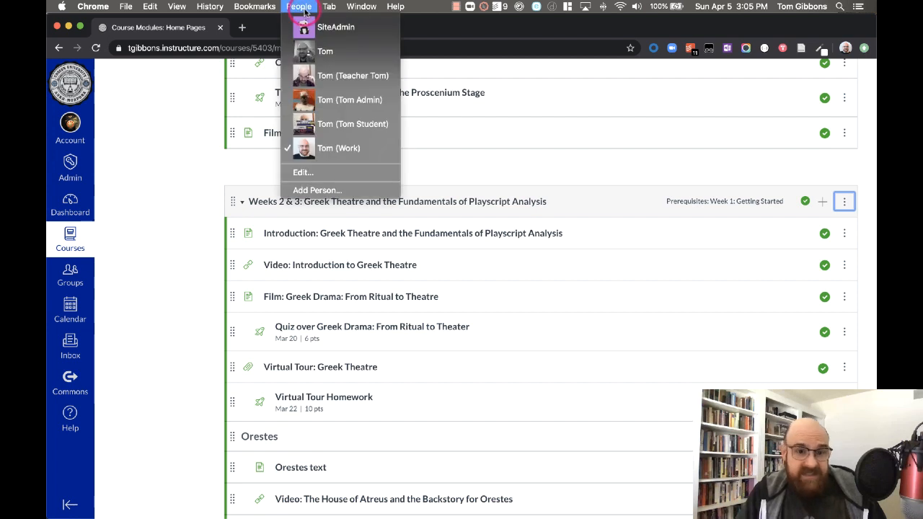
left_click(315, 113)
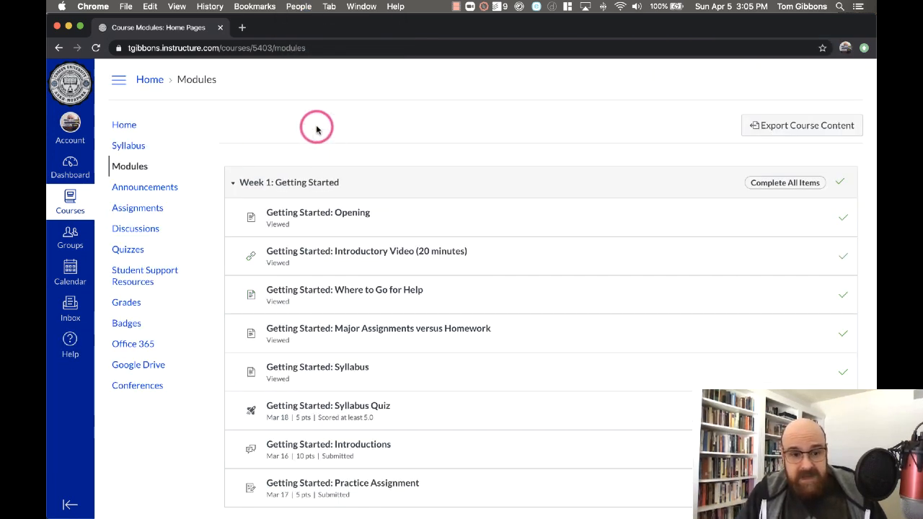
scroll(316, 128, "down", 7)
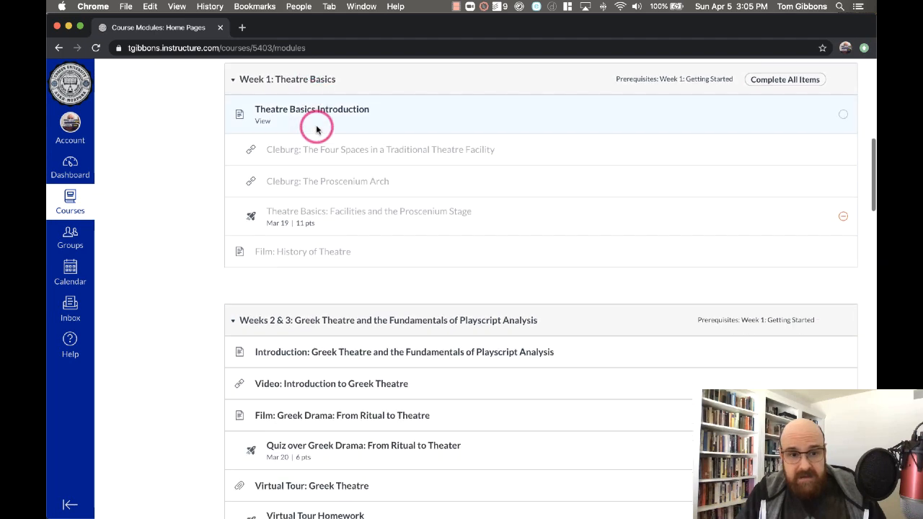
scroll(316, 129, "down", 3)
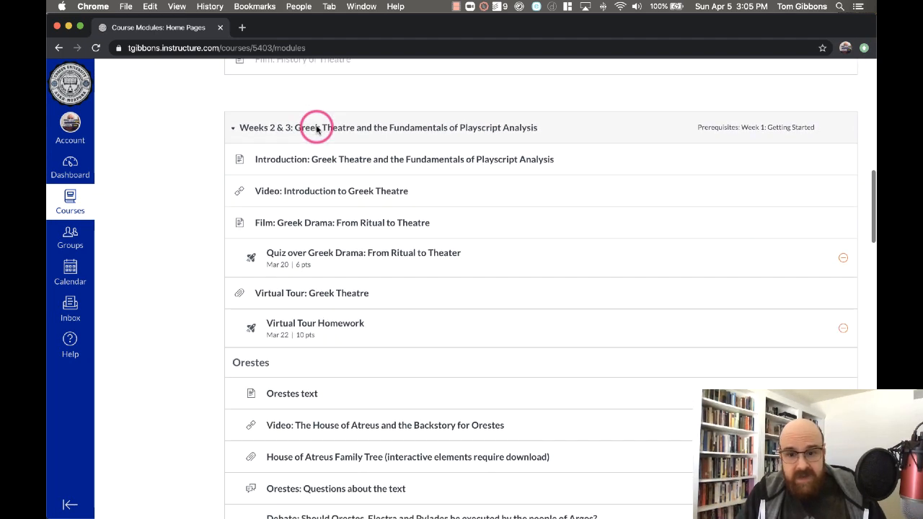
left_click(95, 46)
left_click(185, 165)
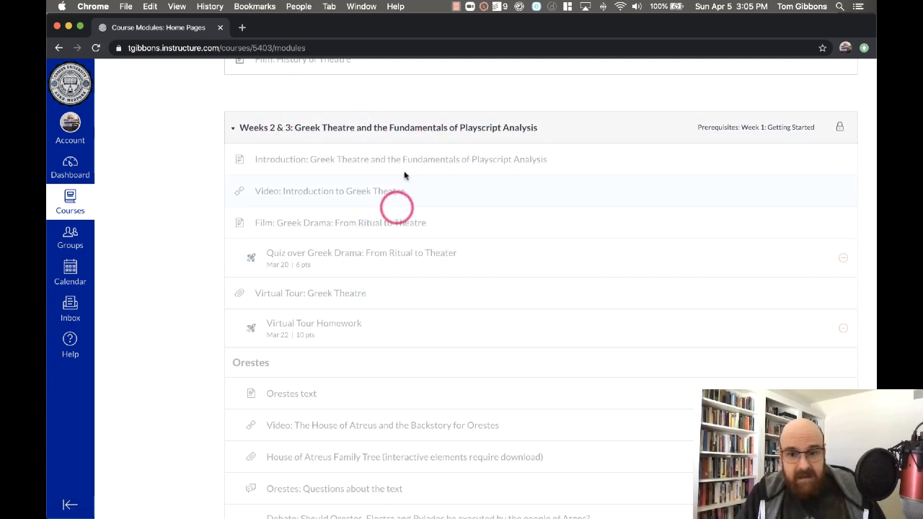
- Examine the prerequisite, completion and lock indicators of the Week 1 and Weeks 2 & 3 modules in the student view
scroll(774, 129, "up", 1)
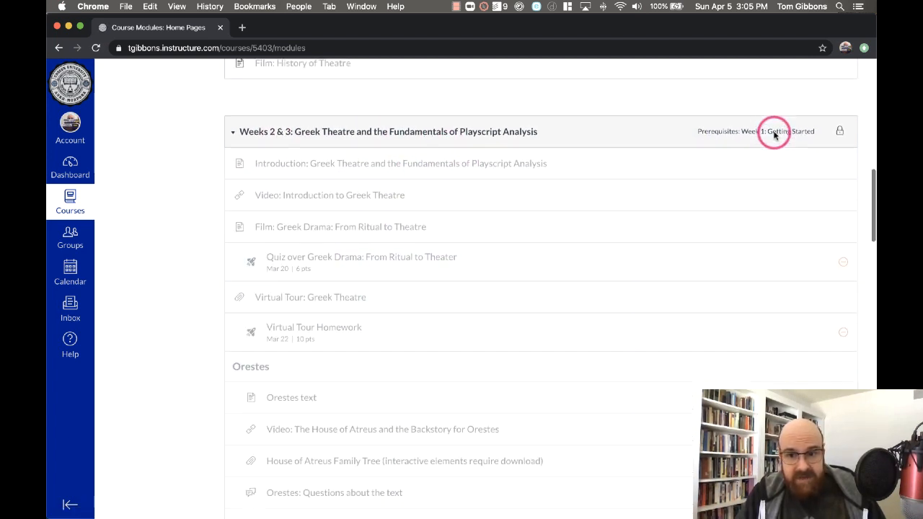
scroll(774, 135, "up", 10)
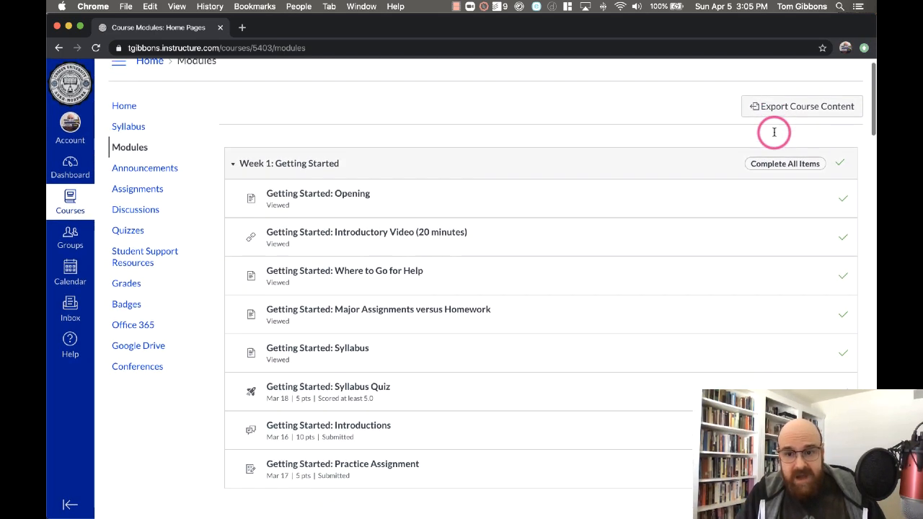
scroll(772, 130, "down", 2)
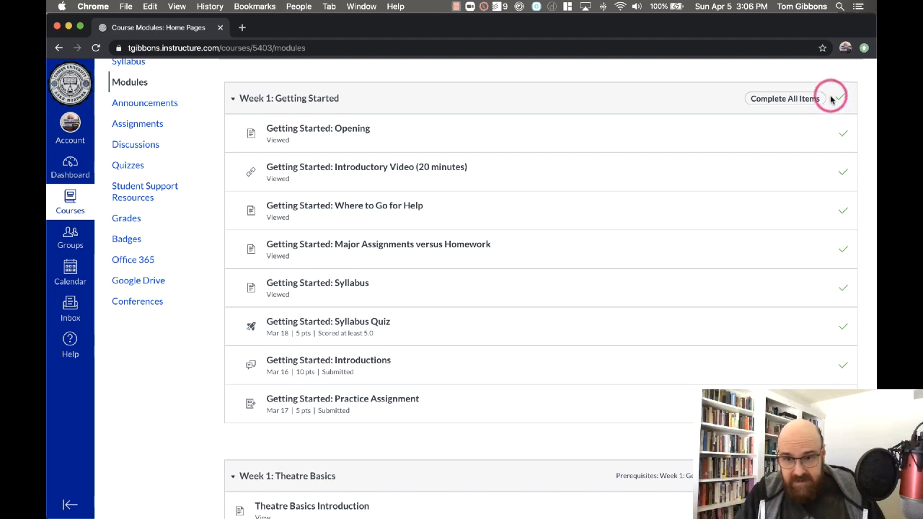
scroll(843, 368, "down", 6)
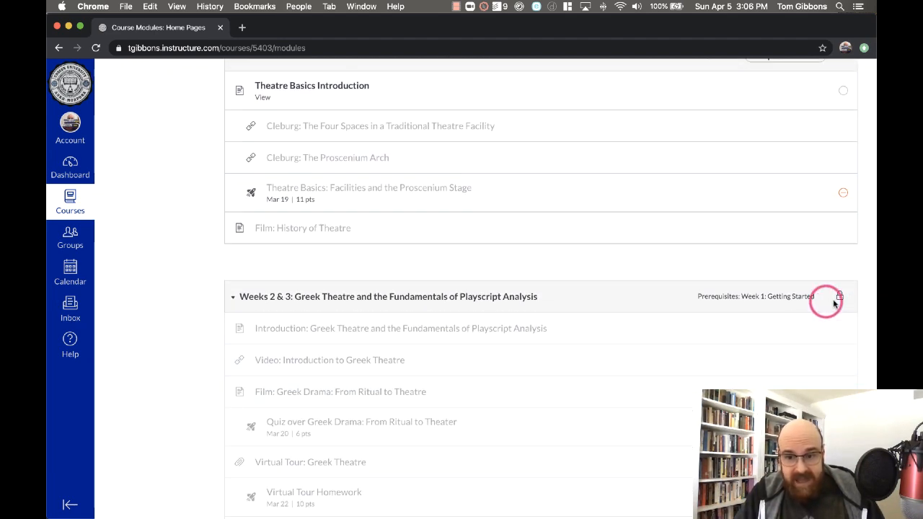
scroll(832, 303, "down", 7)
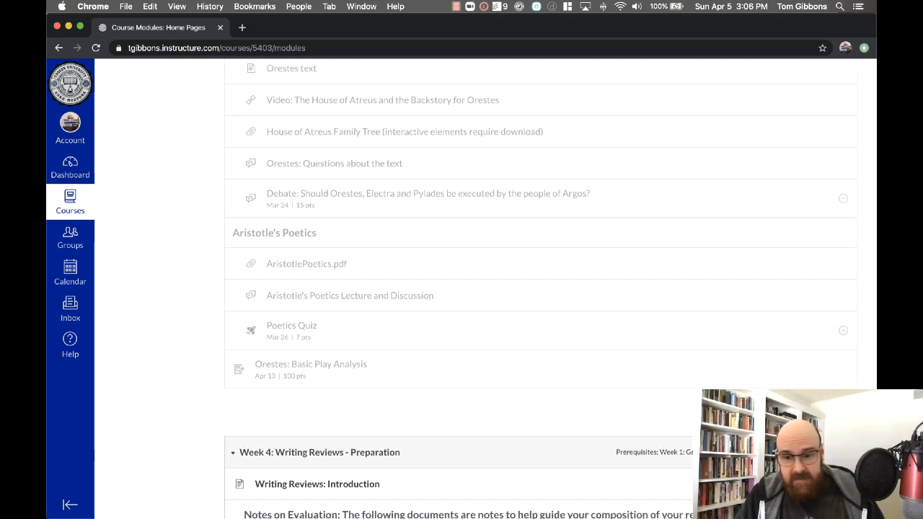
scroll(581, 320, "up", 5)
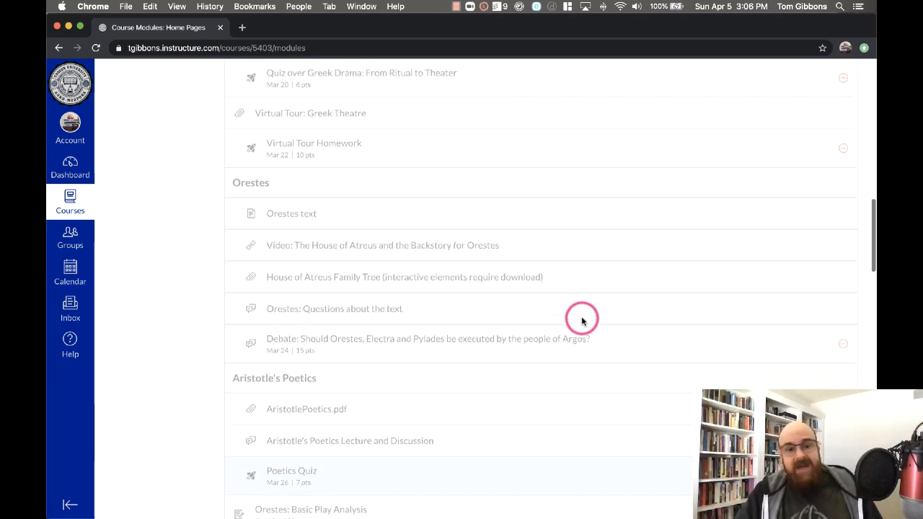
scroll(583, 321, "up", 3)
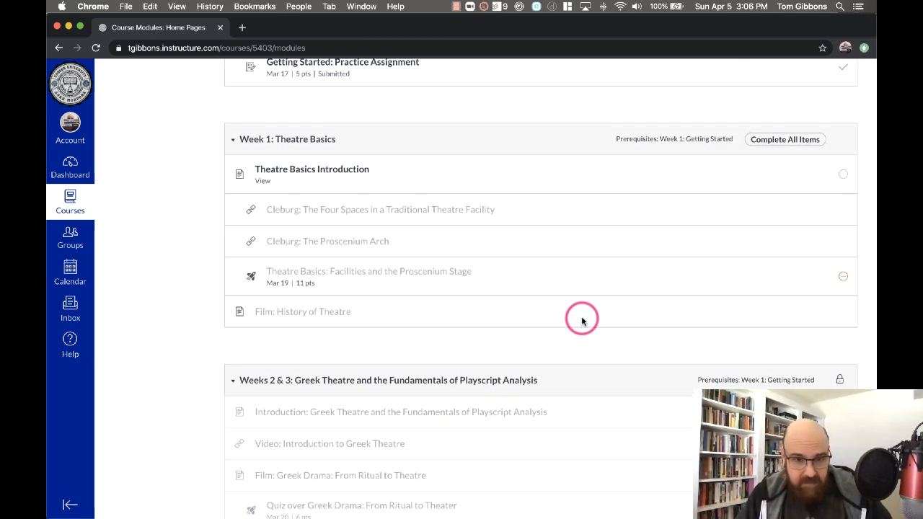
scroll(581, 320, "up", 6)
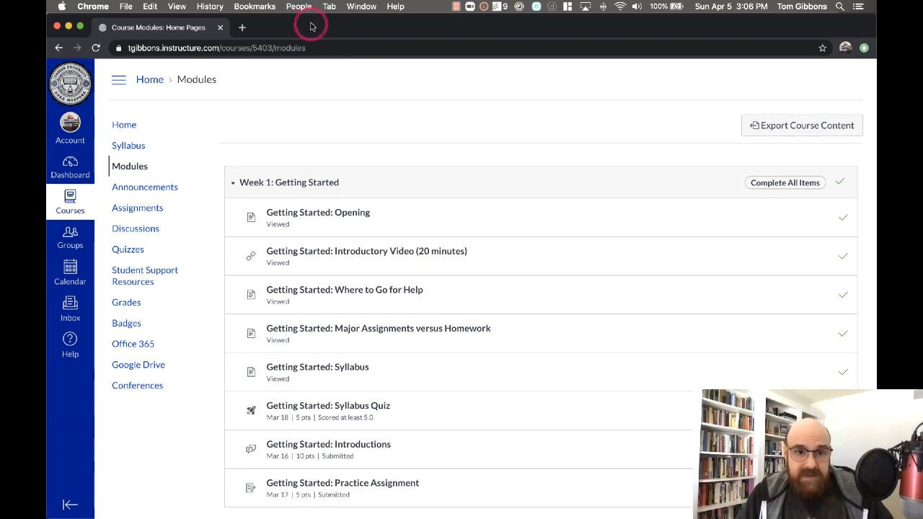
- Switch to the instructor's Work browser profile and review the Week 1: Getting Started and Week 1: Theatre Basics modules
left_click(299, 6)
left_click(316, 147)
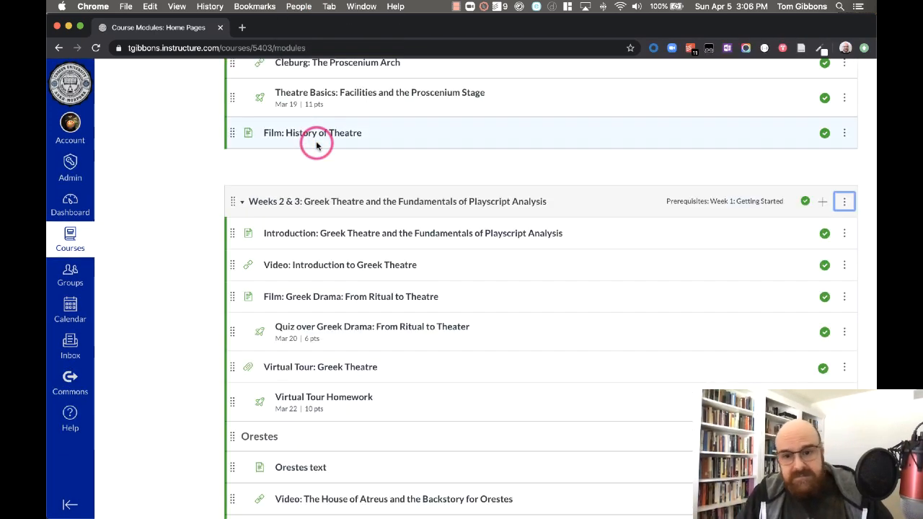
scroll(316, 146, "up", 6)
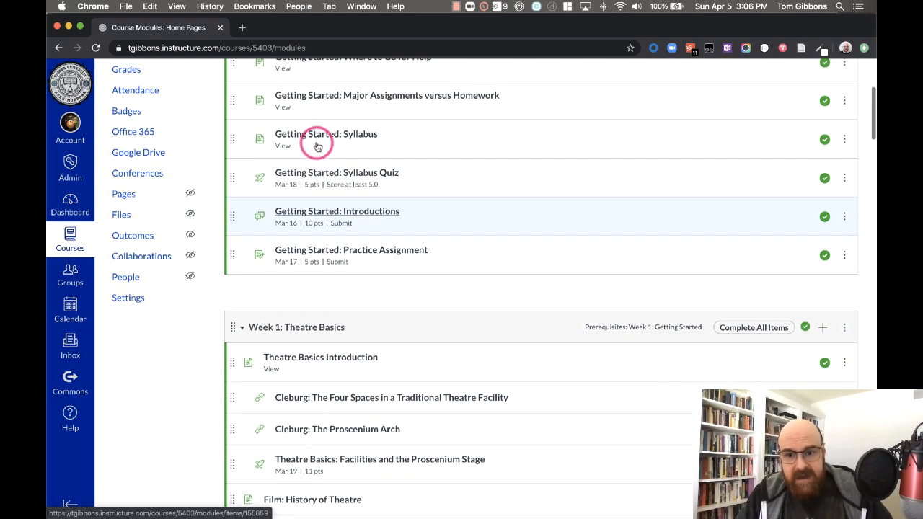
scroll(316, 144, "up", 3)
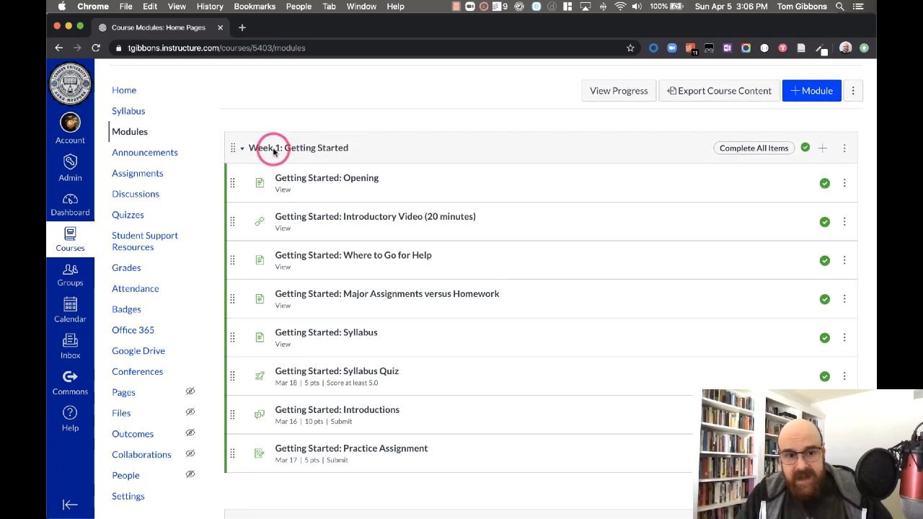
scroll(309, 202, "down", 5)
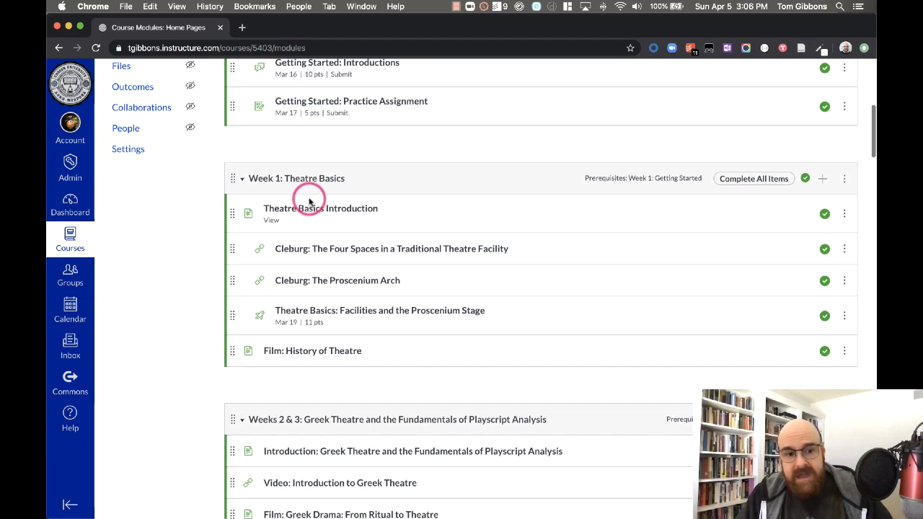
scroll(397, 369, "down", 1)
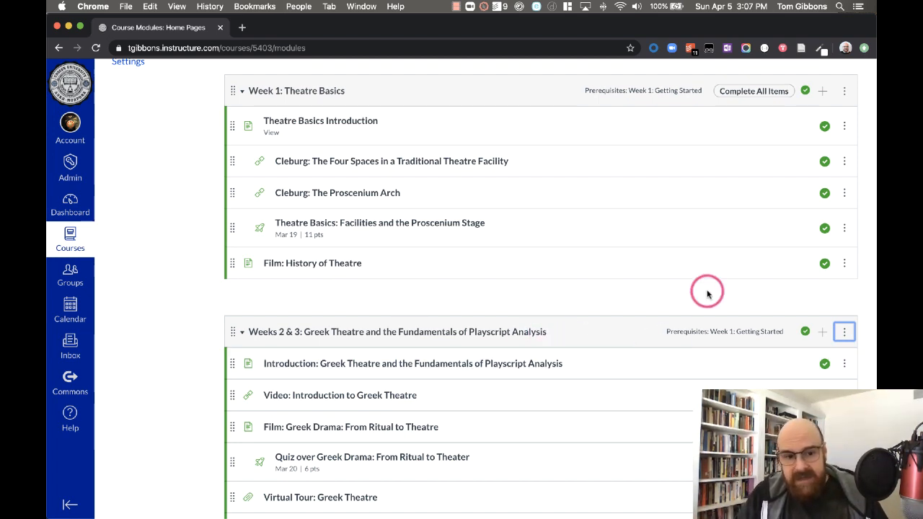
- Unpublish the Weeks 2 & 3: Greek Theatre, Week 4: Writing Reviews - Preparation, and Weeks 5 & 6: Acting and Hamlet modules
scroll(706, 292, "down", 2)
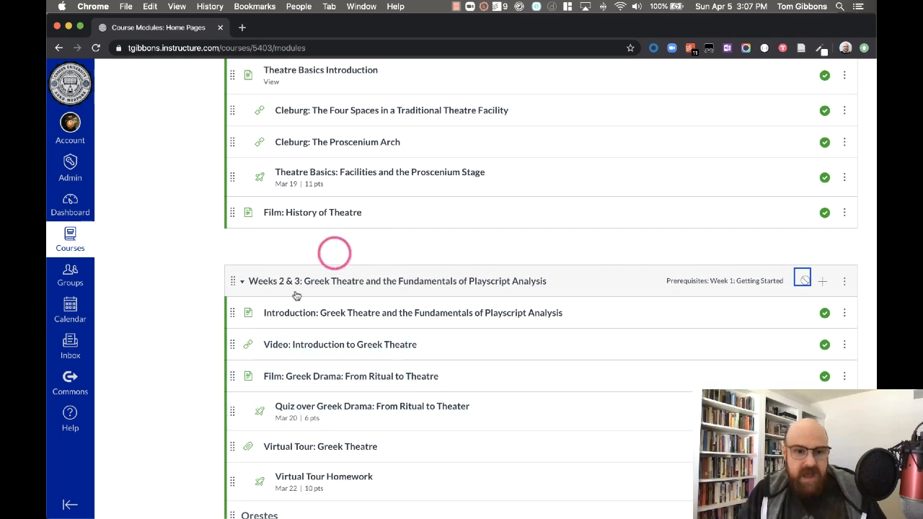
scroll(334, 309, "down", 10)
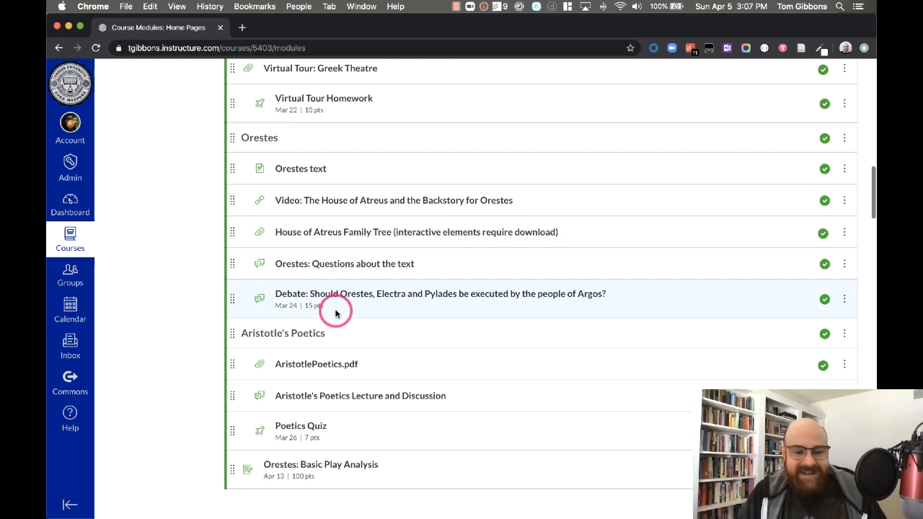
scroll(335, 312, "down", 2)
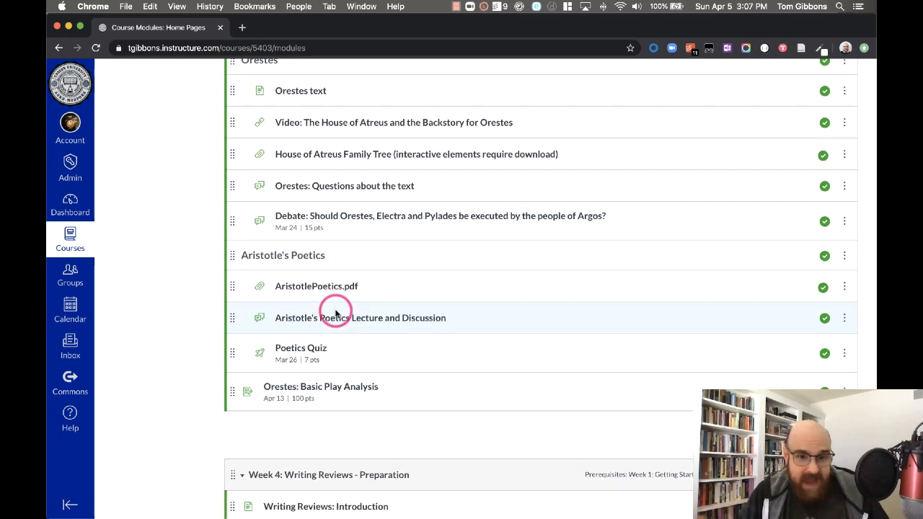
scroll(335, 312, "up", 1)
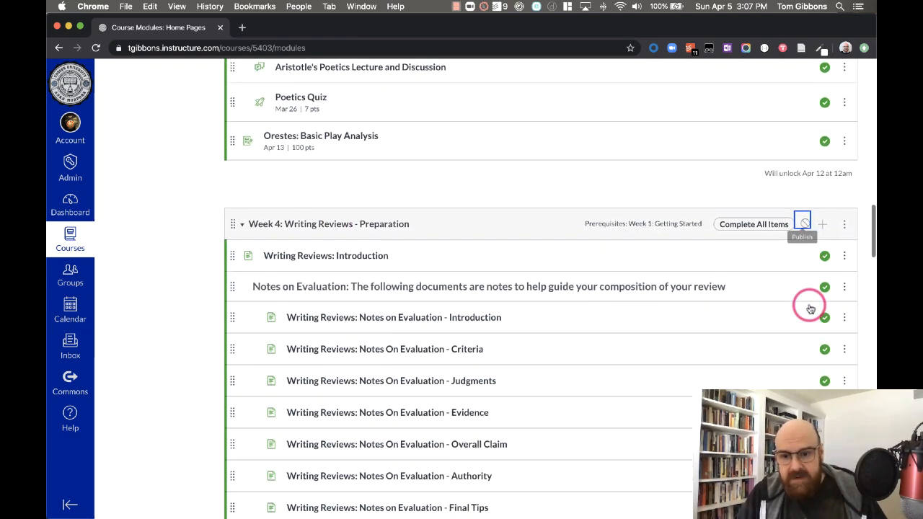
scroll(810, 310, "down", 13)
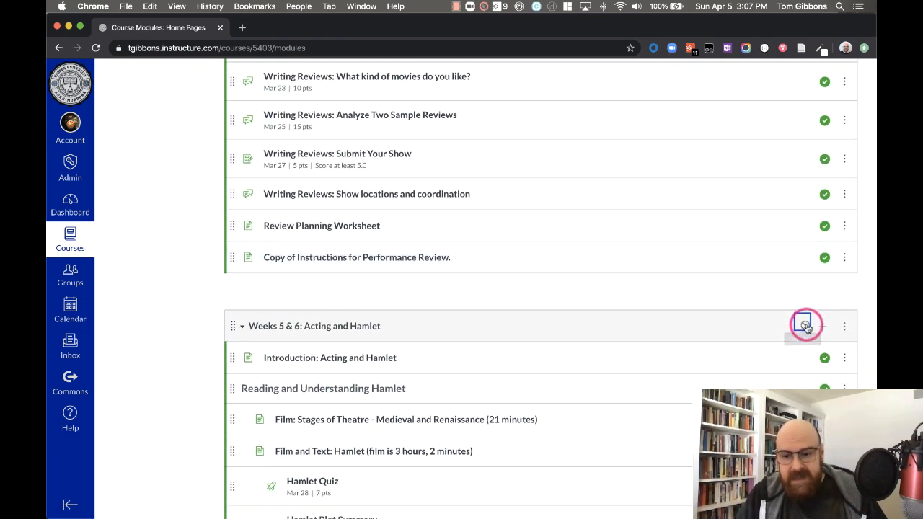
- Unpublish the Weeks 7 & 8: Orestes 2.0, Week 9: Writing Reviews, and Weeks 10 & 11: Rosencrantz and Guildenstern modules
scroll(796, 302, "down", 16)
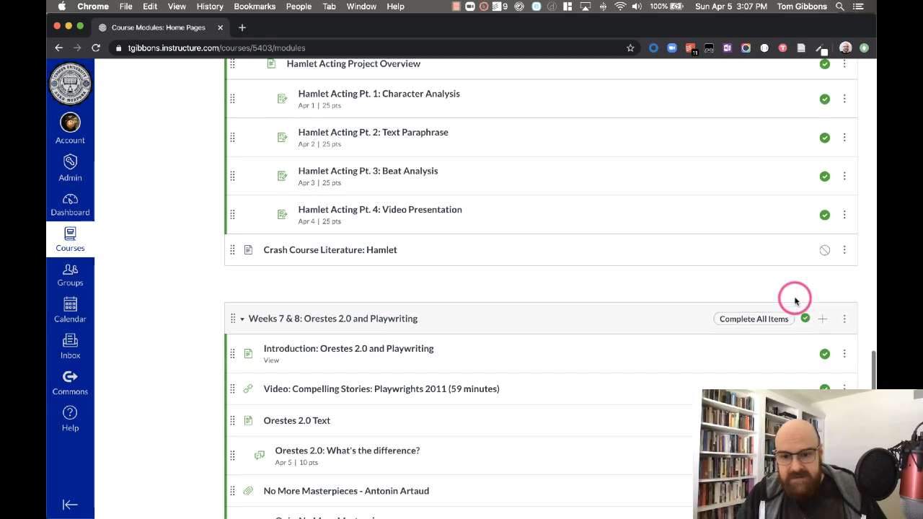
scroll(768, 294, "down", 16)
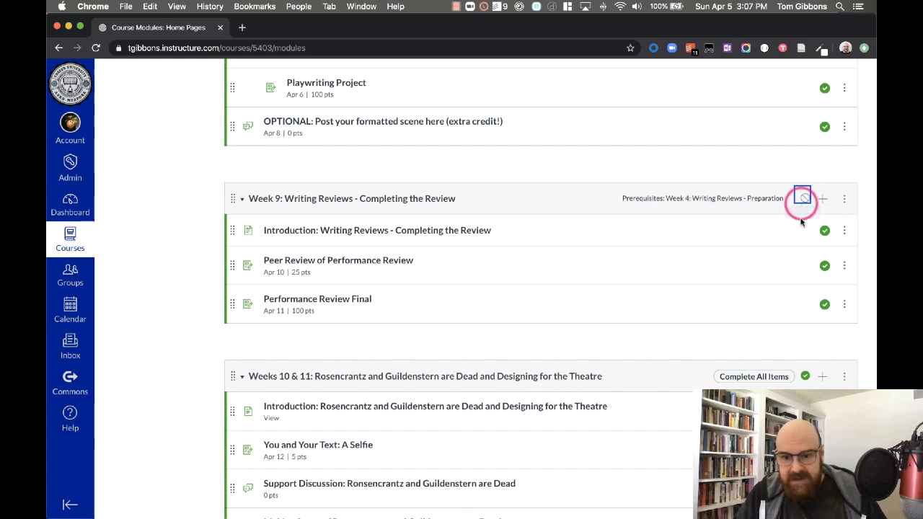
scroll(777, 335, "down", 10)
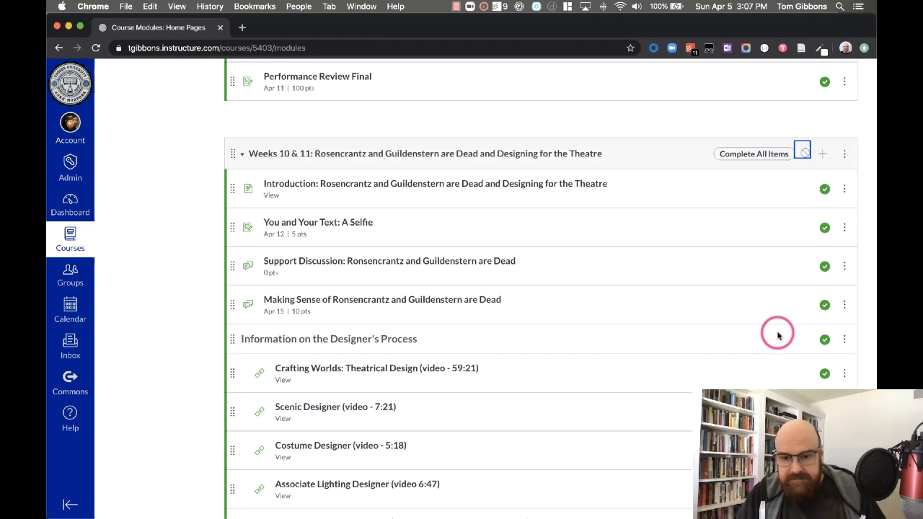
scroll(777, 335, "up", 7)
scroll(777, 336, "up", 20)
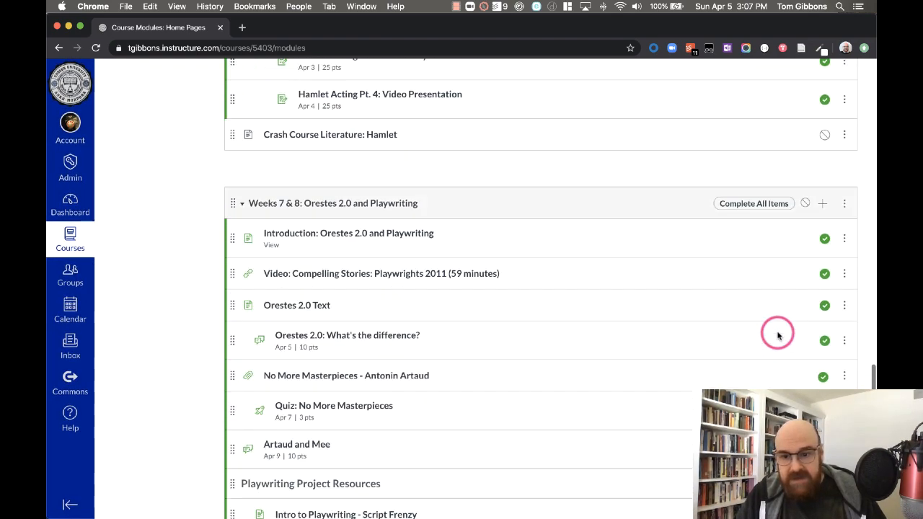
scroll(777, 335, "up", 15)
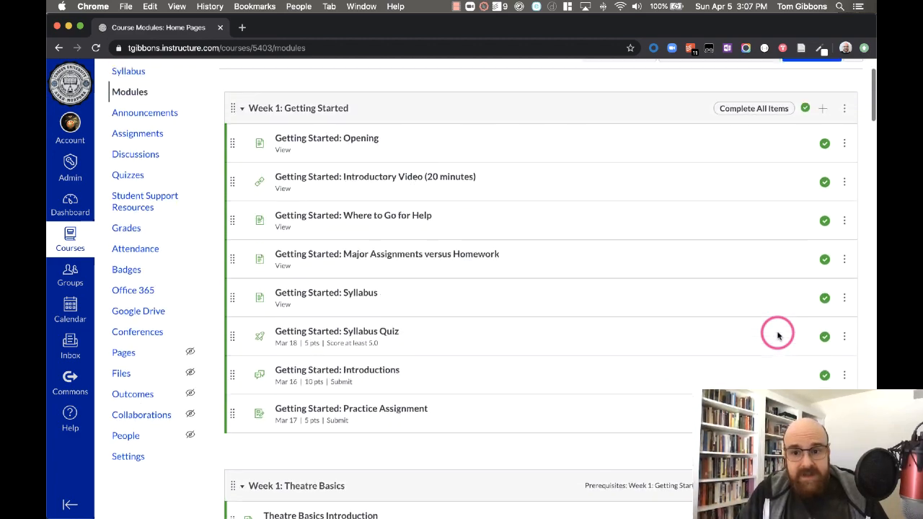
- Switch to the Student browser profile, reload the Modules page and check which modules and items are listed for the student
left_click(297, 6)
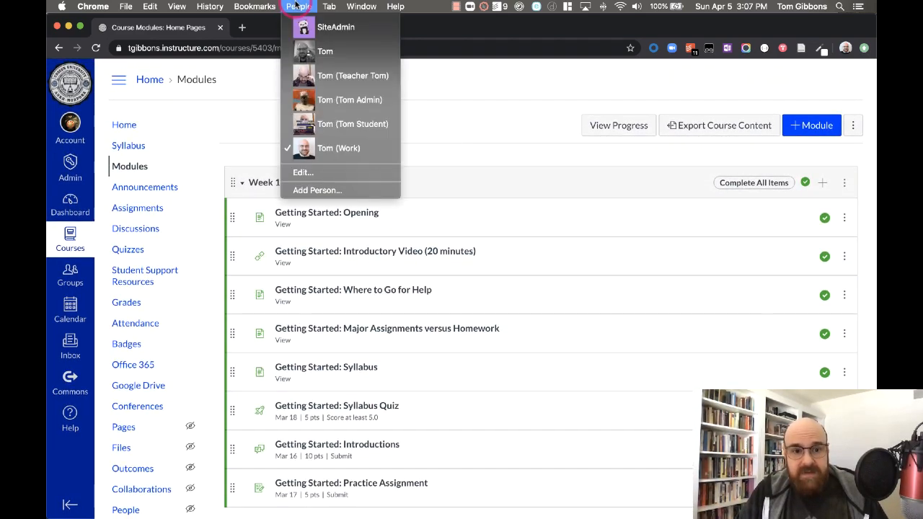
left_click(310, 131)
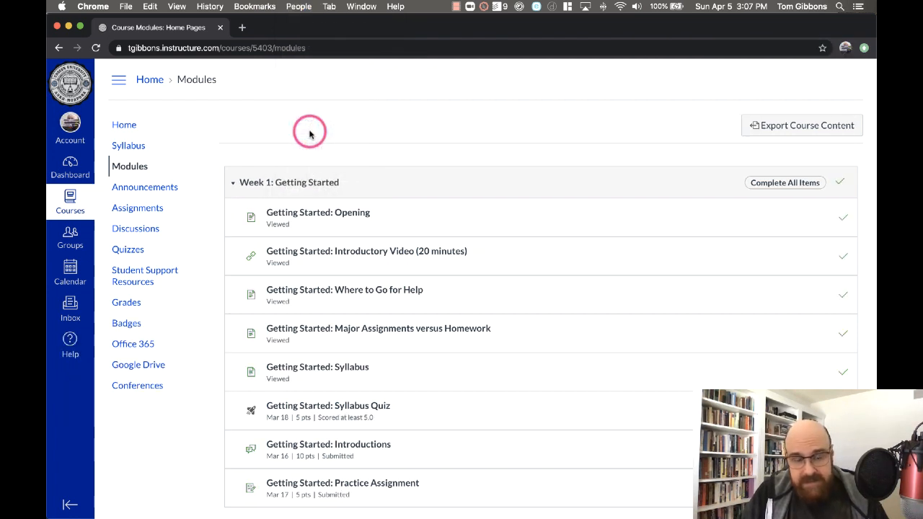
left_click(95, 47)
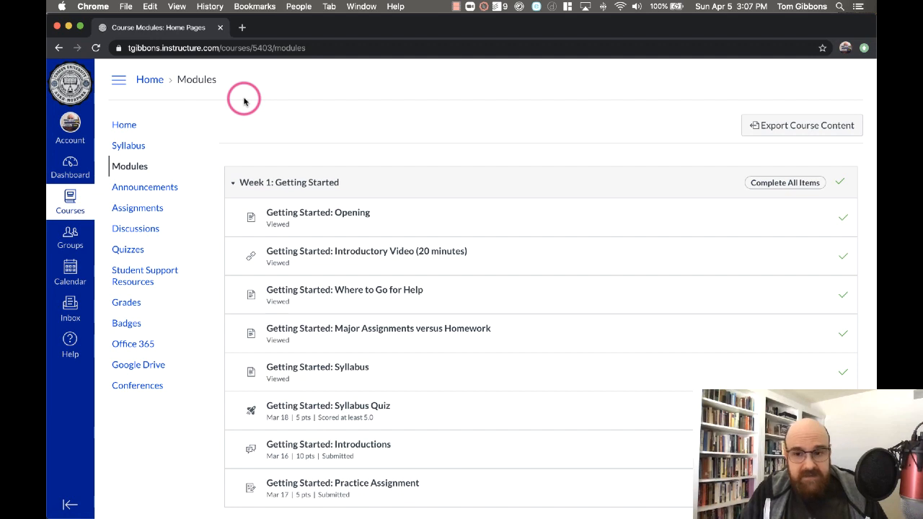
scroll(243, 101, "down", 10)
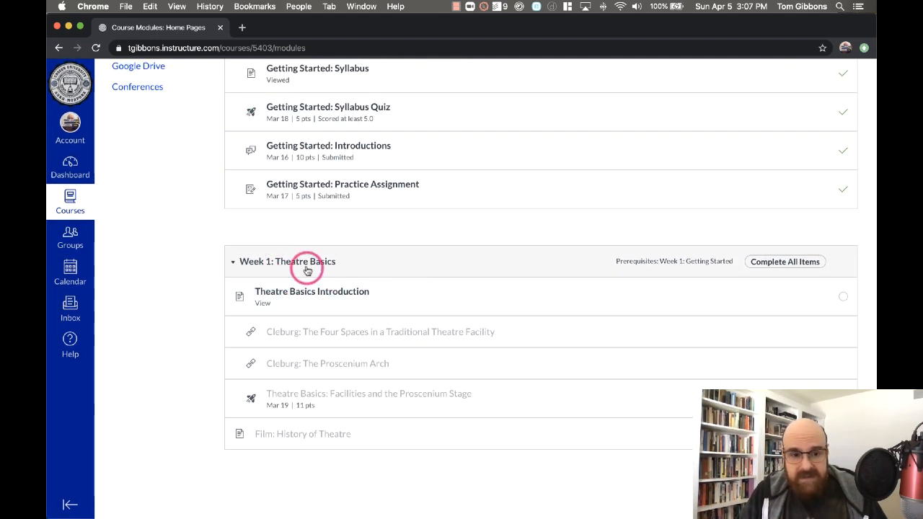
scroll(332, 194, "up", 2)
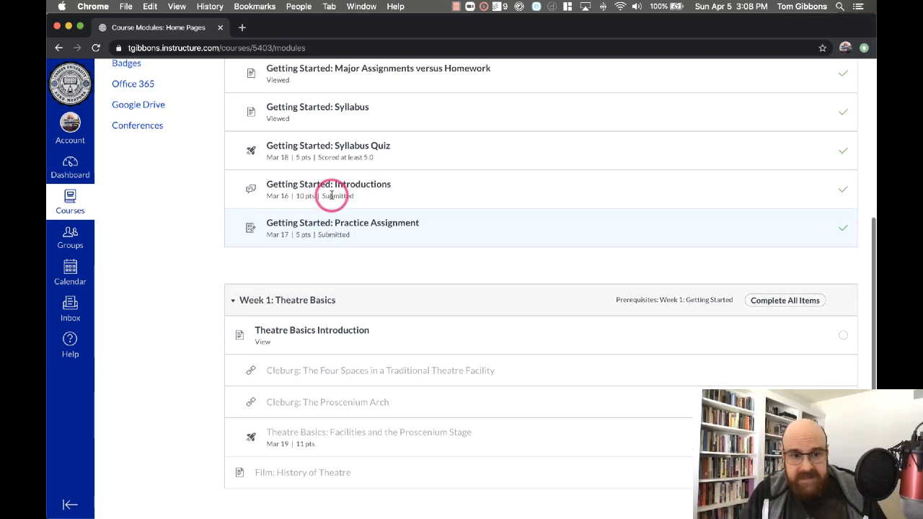
scroll(332, 194, "up", 8)
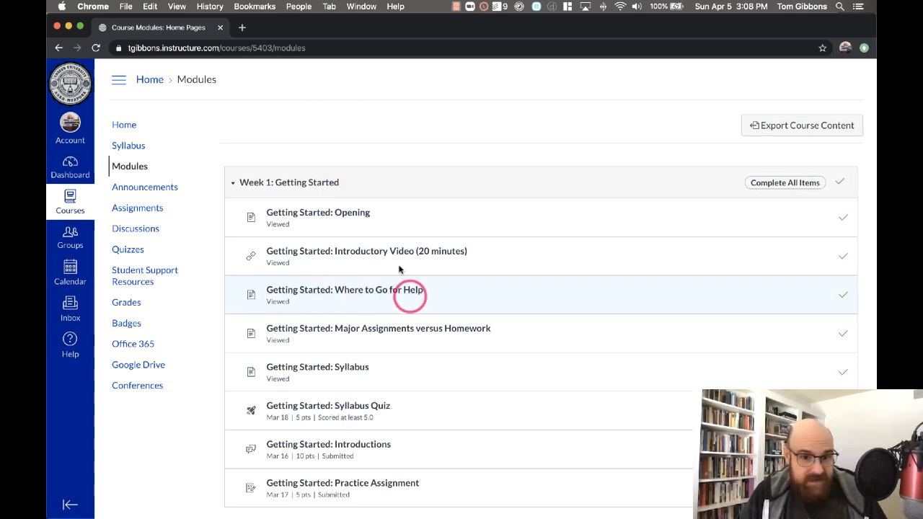
scroll(323, 243, "down", 9)
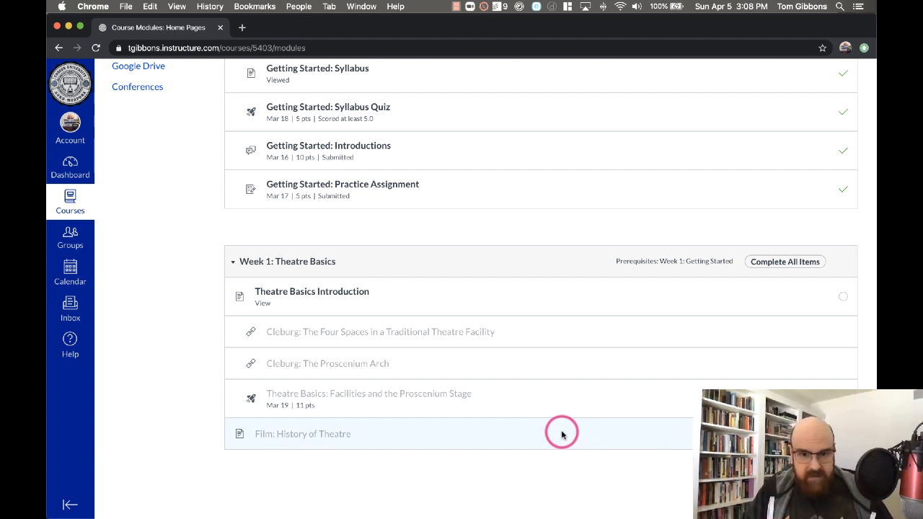
scroll(351, 284, "up", 5)
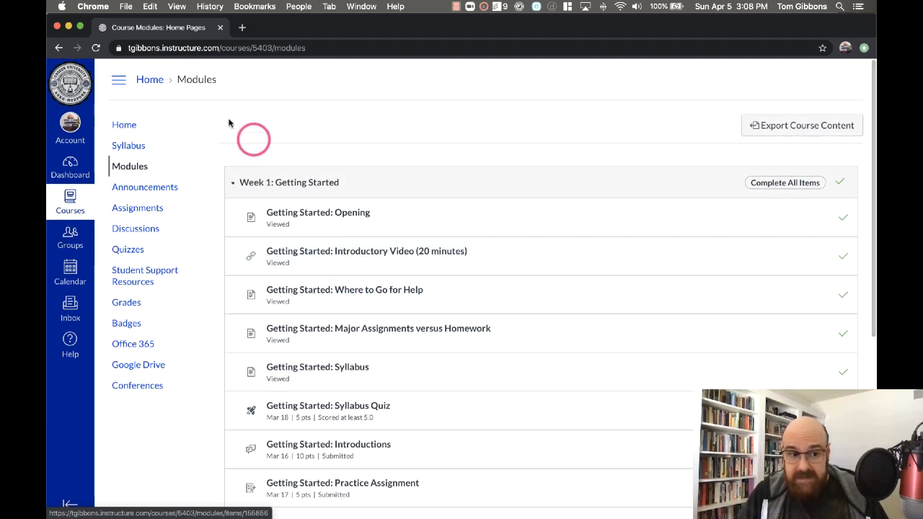
- Open the course Syllabus as the student, jump to today and examine the assignments and due dates in the Course Summary
left_click(140, 149)
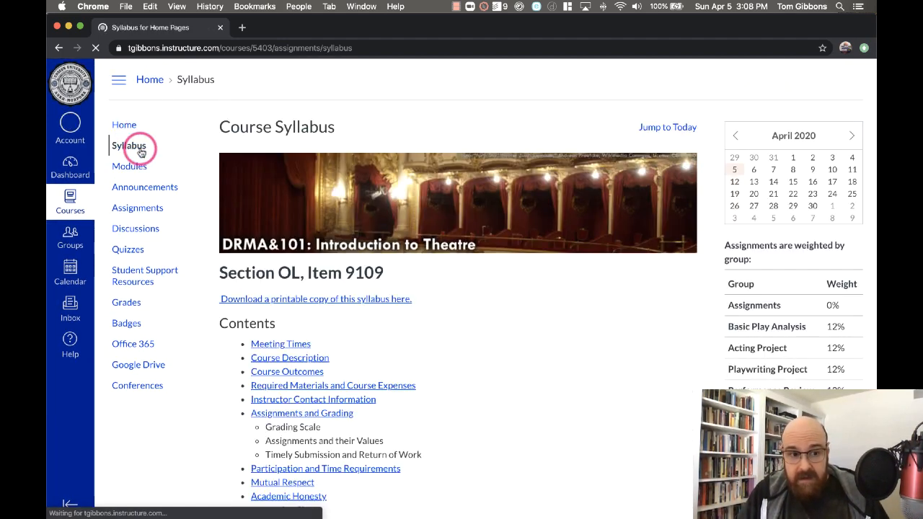
left_click(671, 127)
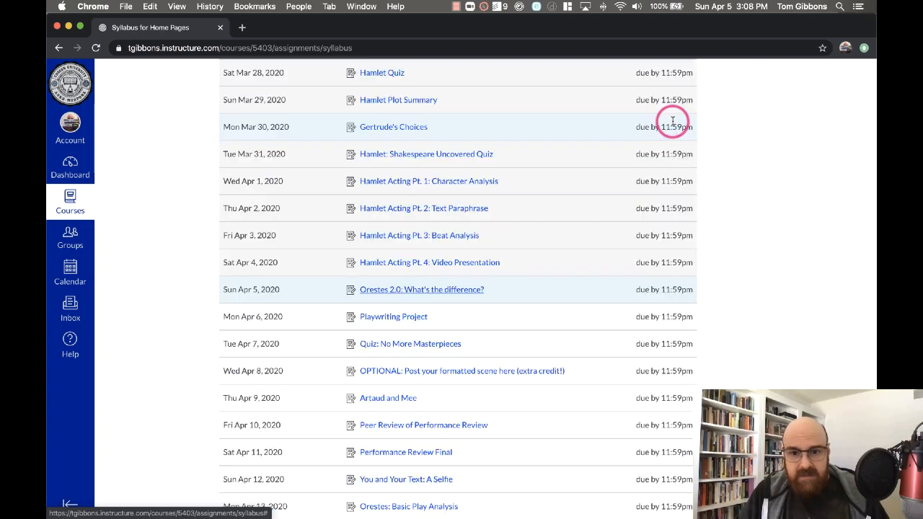
scroll(523, 295, "up", 10)
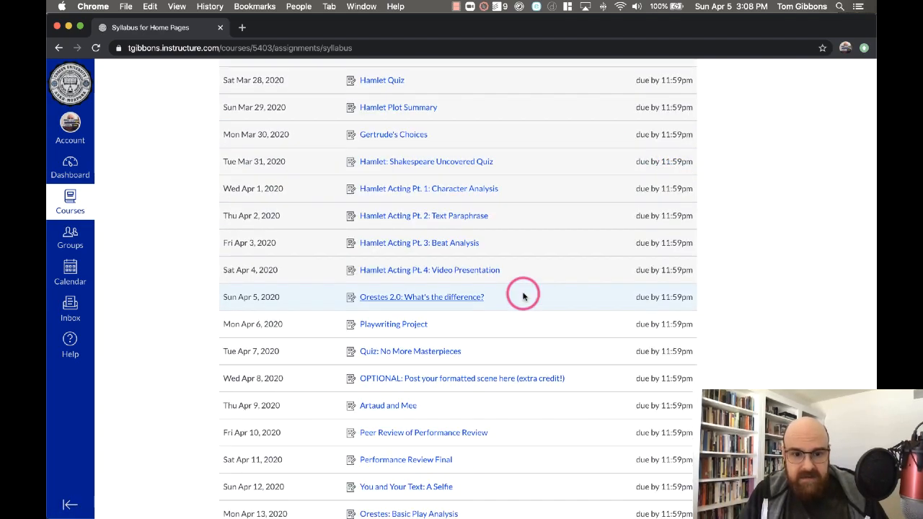
scroll(524, 295, "up", 6)
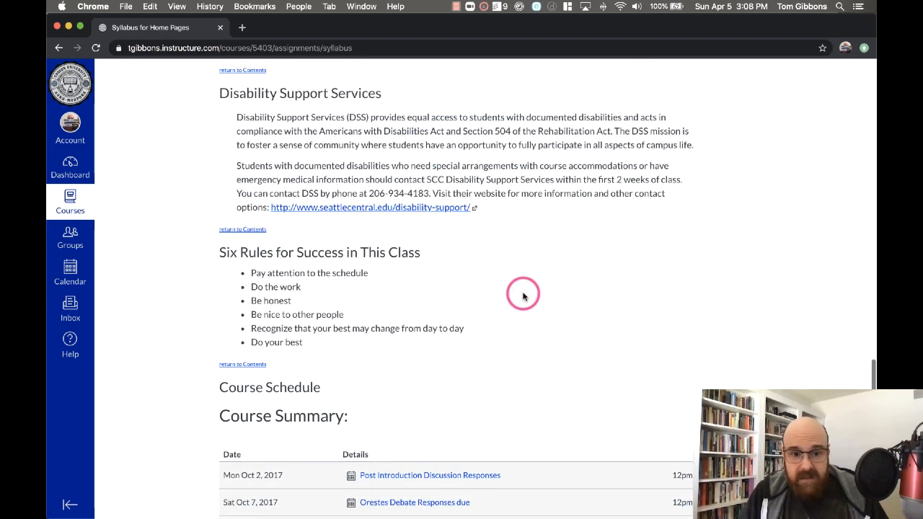
scroll(523, 295, "down", 16)
scroll(523, 296, "up", 8)
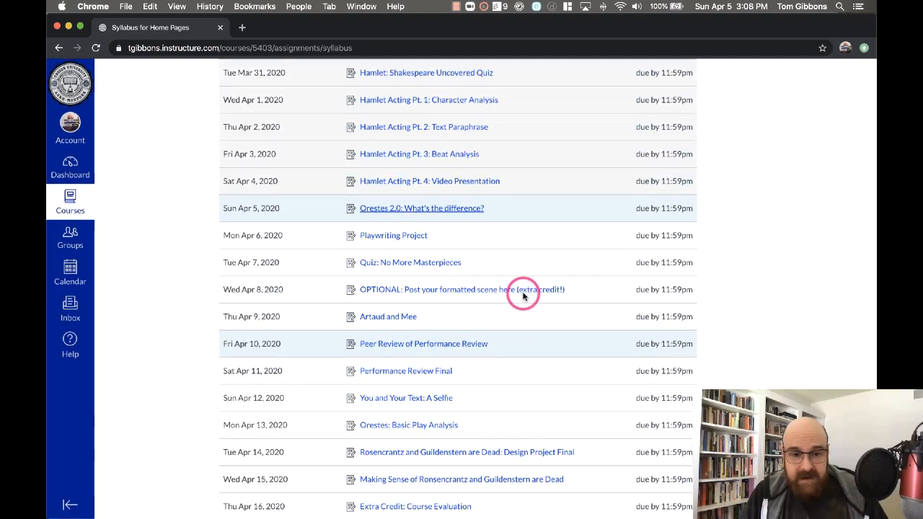
scroll(523, 295, "up", 10)
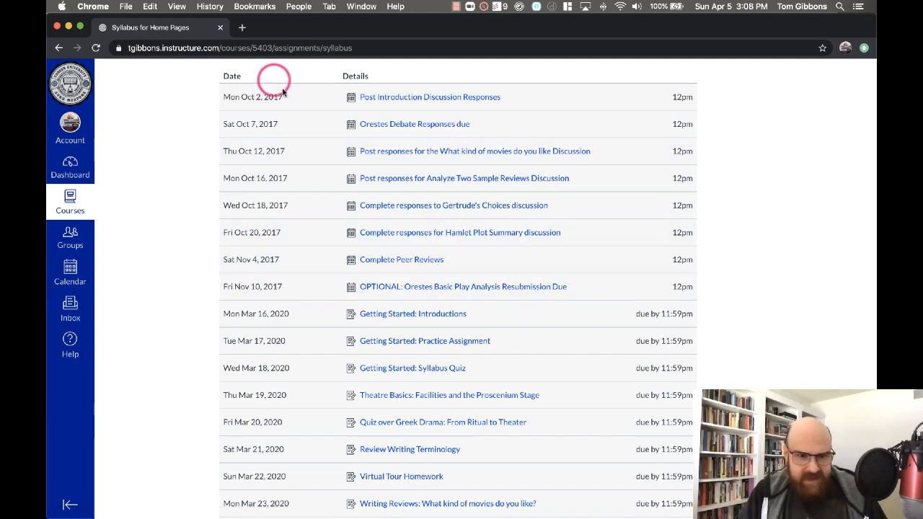
scroll(270, 201, "down", 8)
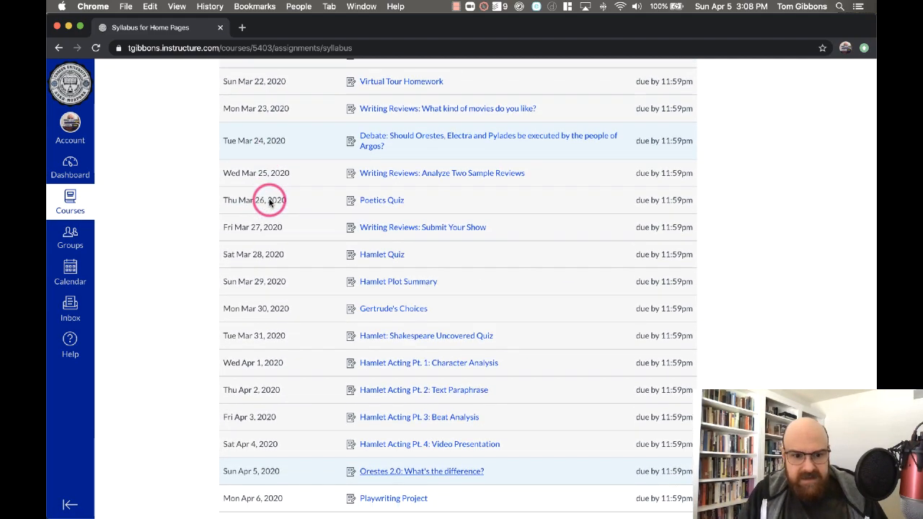
scroll(270, 204, "down", 1)
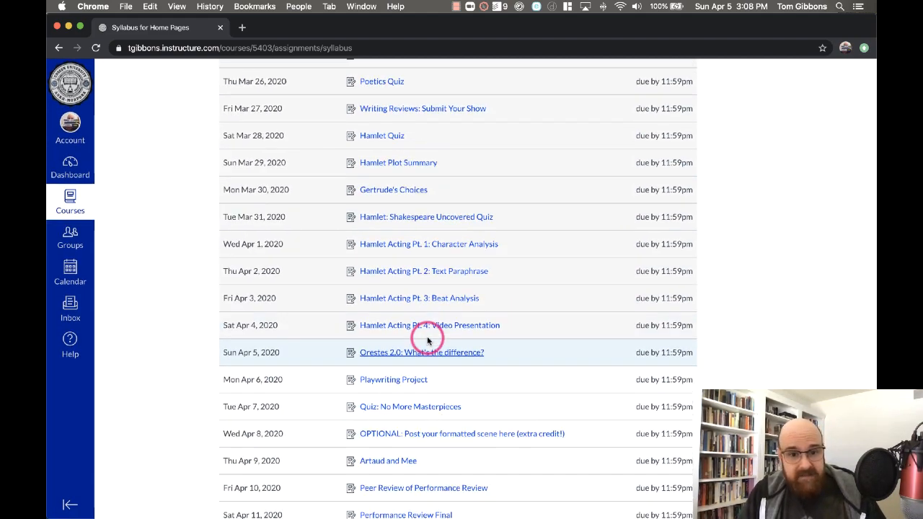
scroll(427, 340, "up", 1)
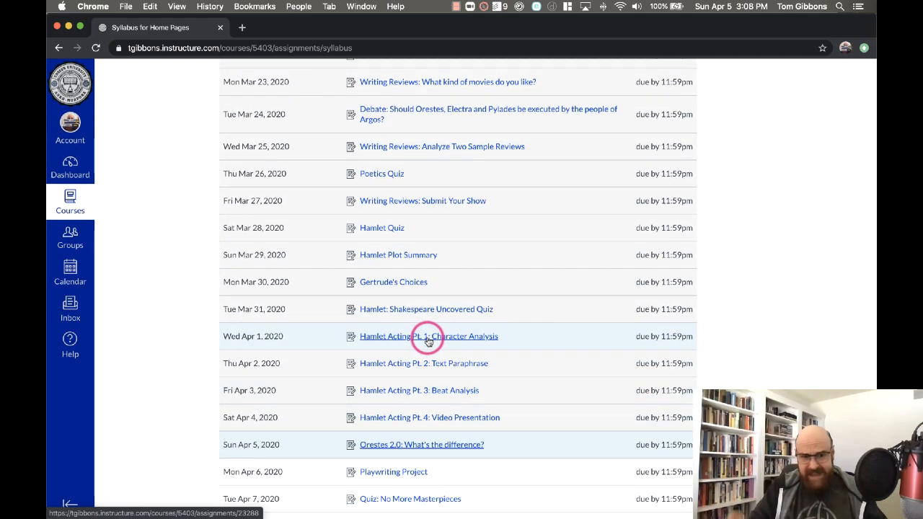
- Leave the syllabus schedule and open the student's Grades page to view the assignment list
scroll(442, 258, "up", 20)
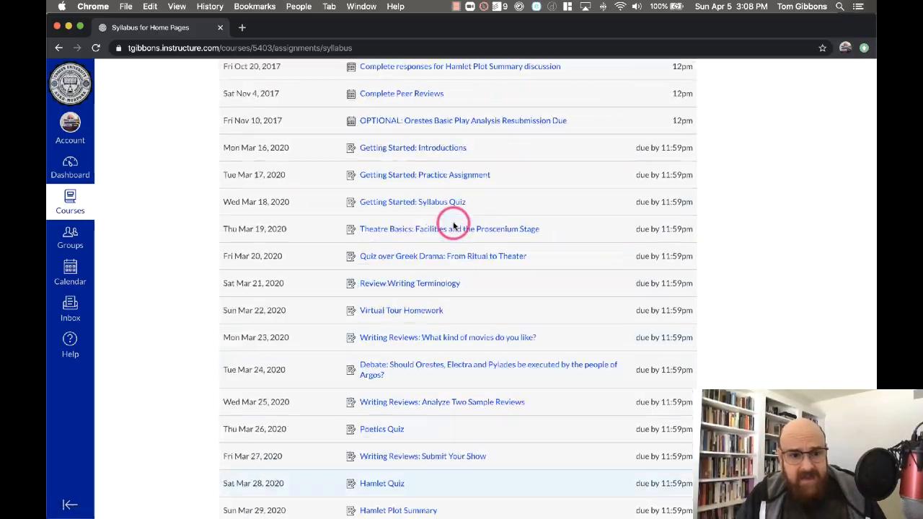
scroll(453, 226, "up", 20)
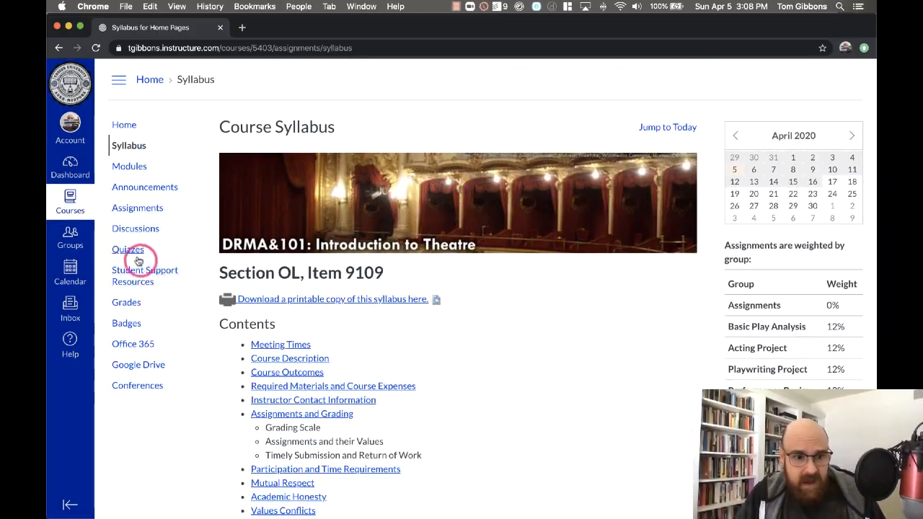
left_click(129, 303)
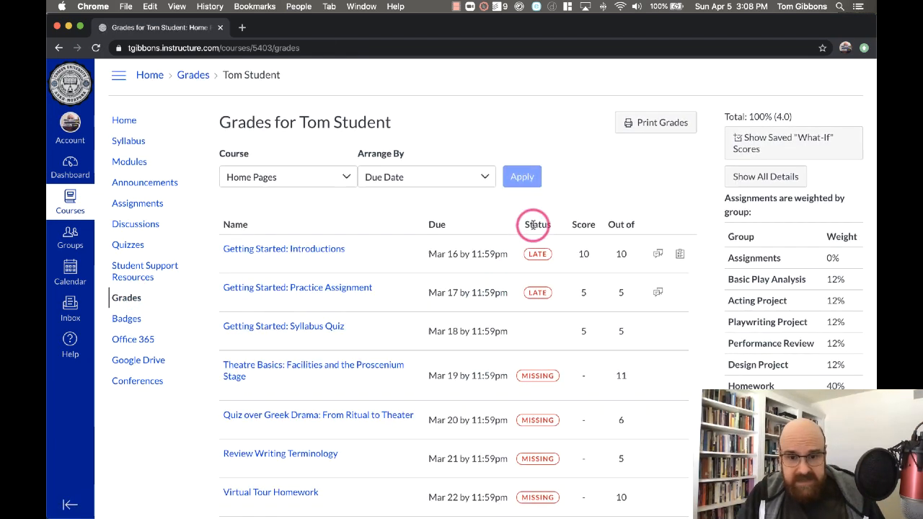
- Examine the due dates, statuses and scores of all assignments in the student's Grades list
scroll(537, 225, "down", 3)
scroll(601, 324, "down", 8)
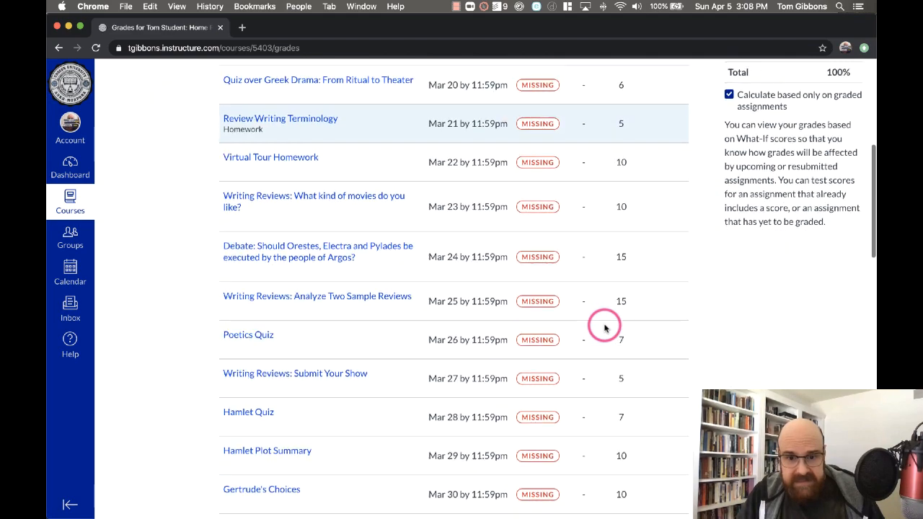
scroll(604, 327, "down", 5)
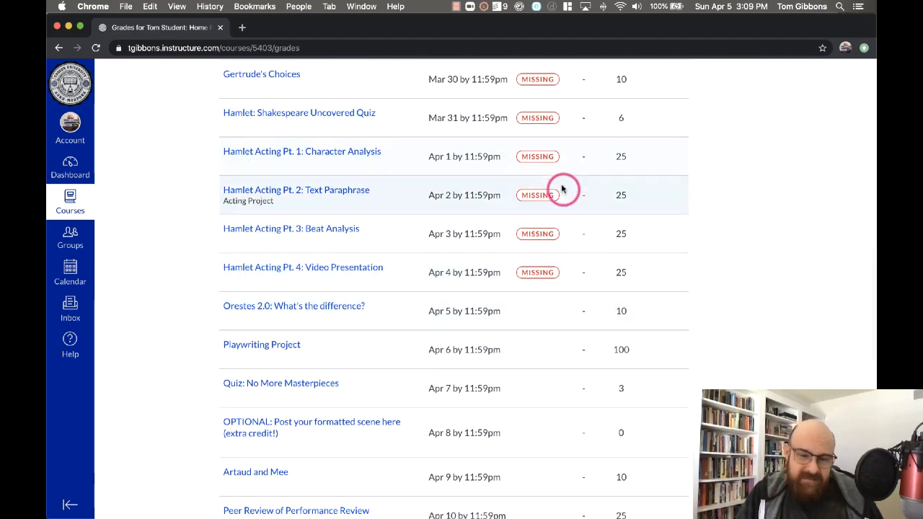
scroll(563, 276, "down", 3)
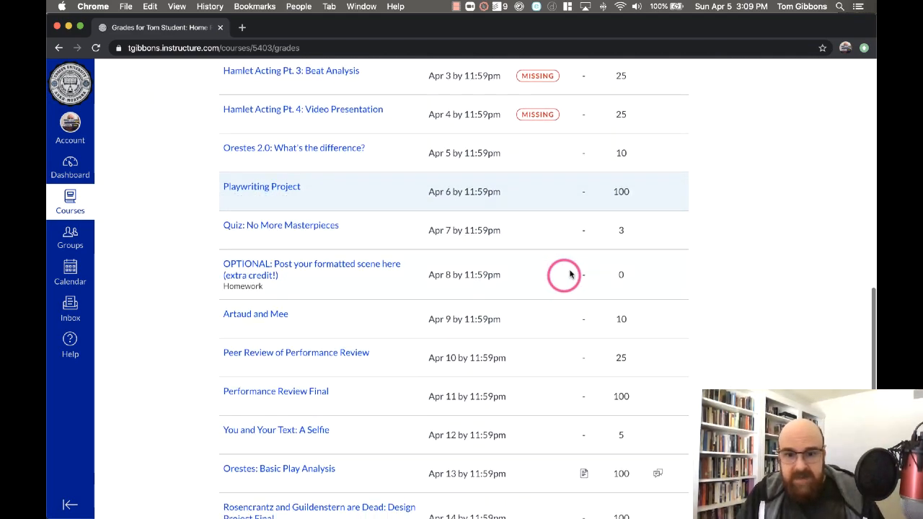
scroll(611, 432, "down", 4)
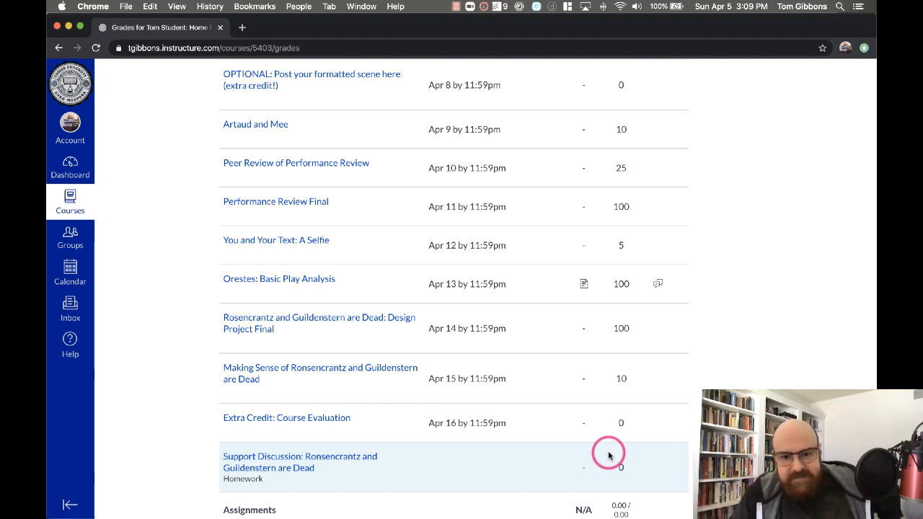
scroll(609, 455, "down", 5)
scroll(609, 454, "up", 2)
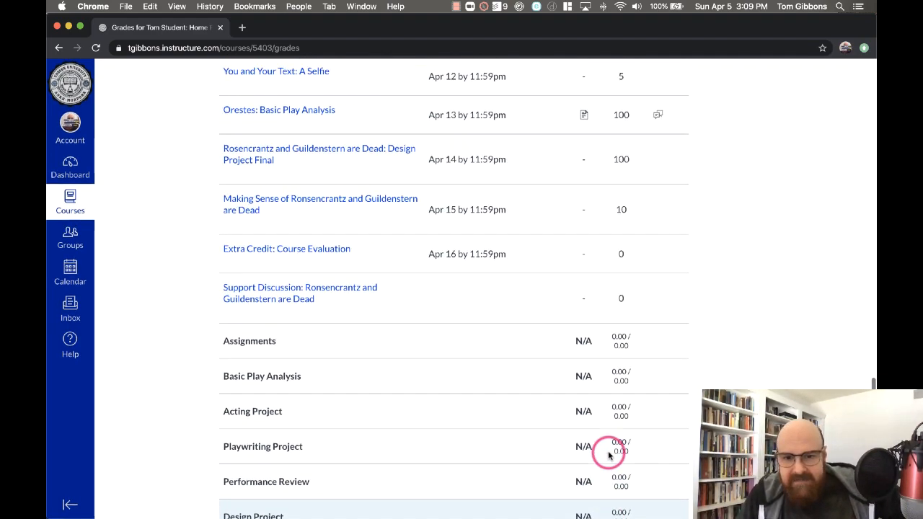
scroll(609, 454, "up", 15)
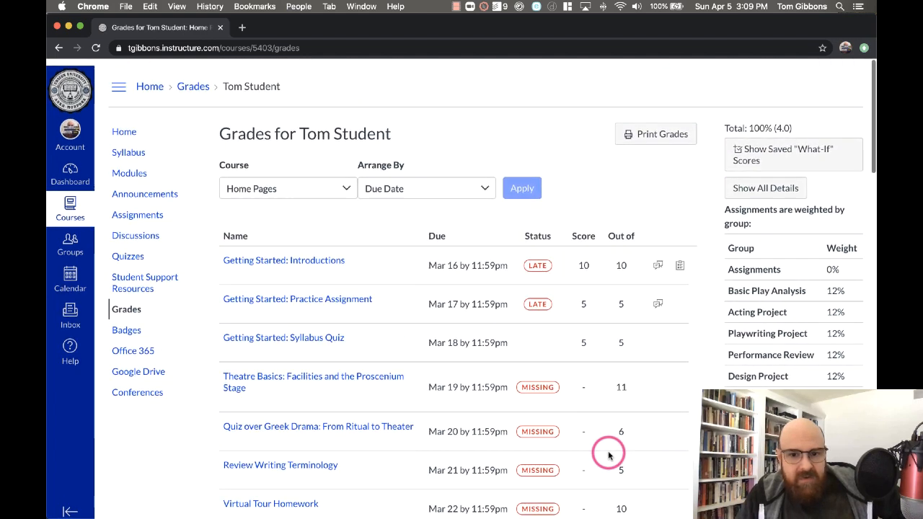
- Open the student's Calendar and hide the Biology, Demo Growing, OT Sandbox and Introduction to Theatre 1 calendars
left_click(71, 273)
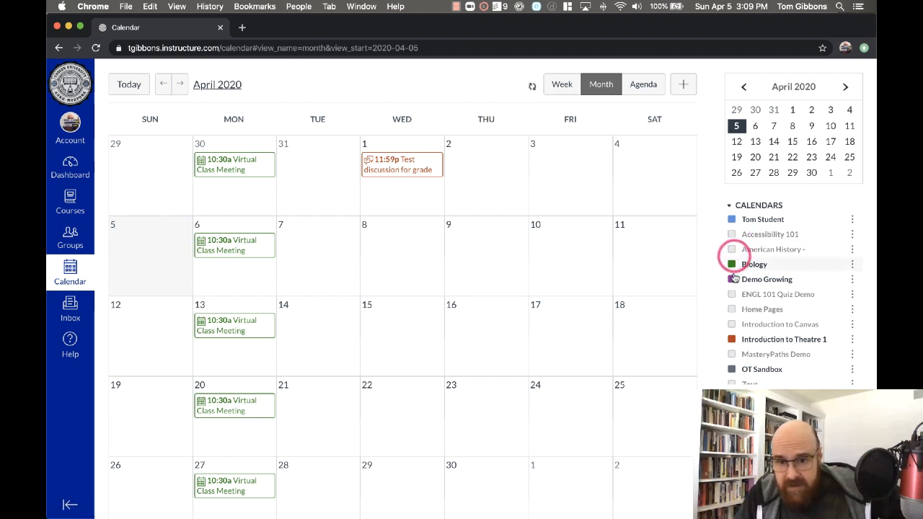
left_click(731, 264)
left_click(731, 279)
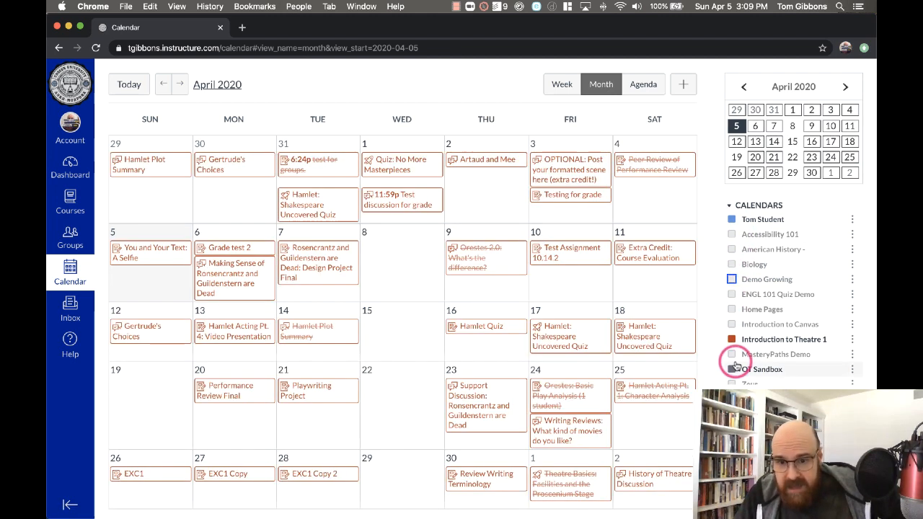
left_click(732, 369)
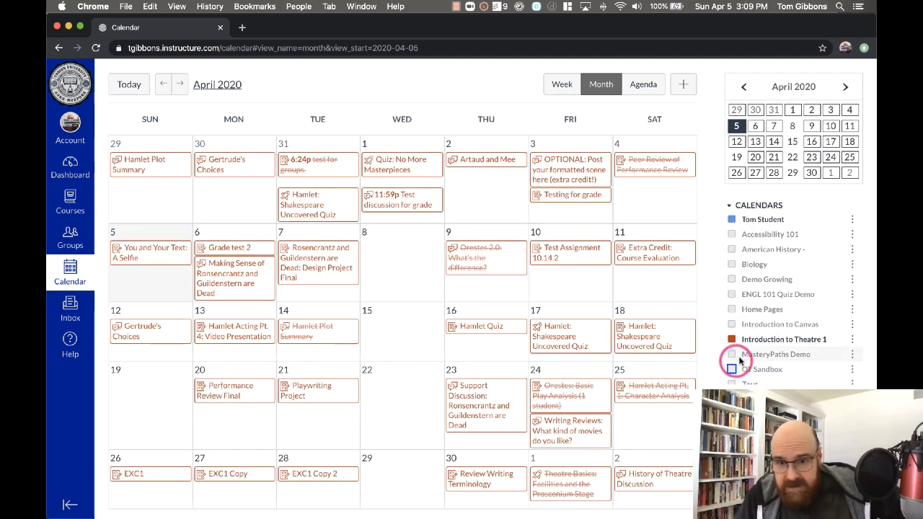
scroll(745, 297, "down", 3)
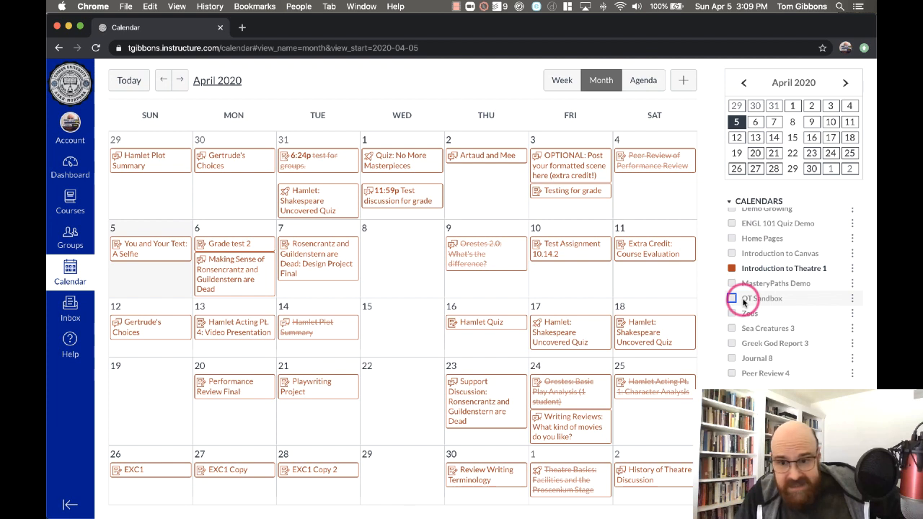
scroll(742, 299, "up", 3)
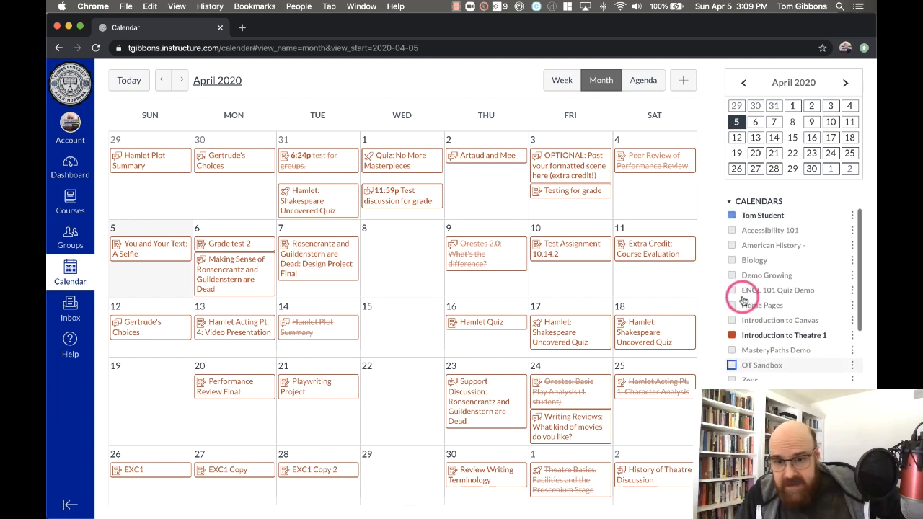
scroll(739, 295, "down", 1)
left_click(731, 319)
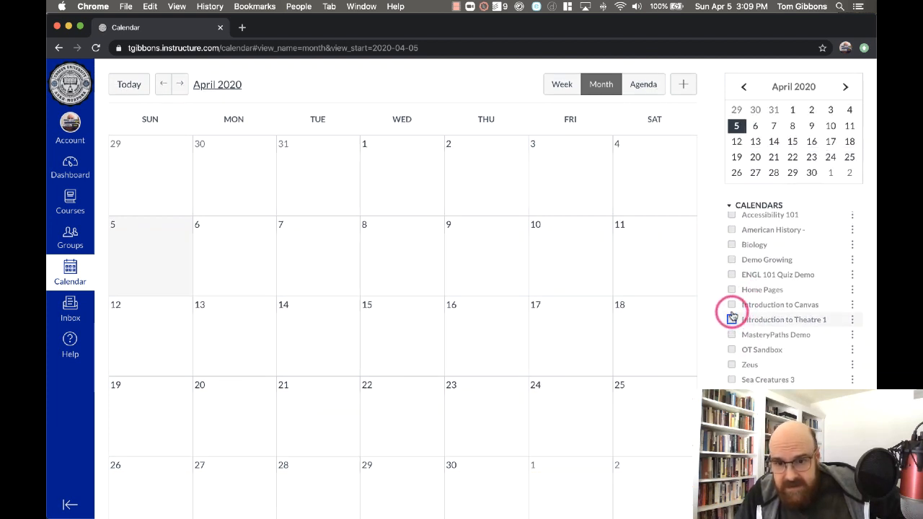
- Show the Home Pages course calendar and go back to March 2020 to view its assignments
scroll(745, 287, "down", 3)
scroll(745, 287, "up", 2)
left_click(731, 274)
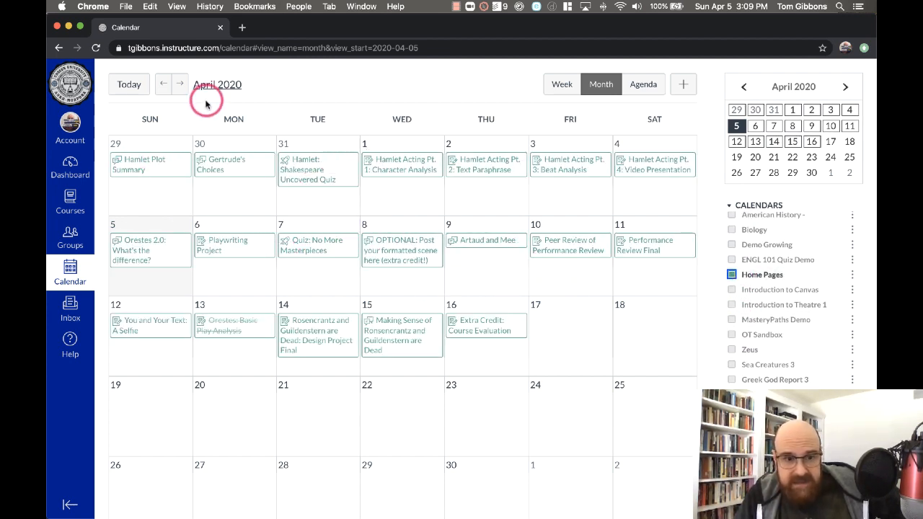
left_click(163, 84)
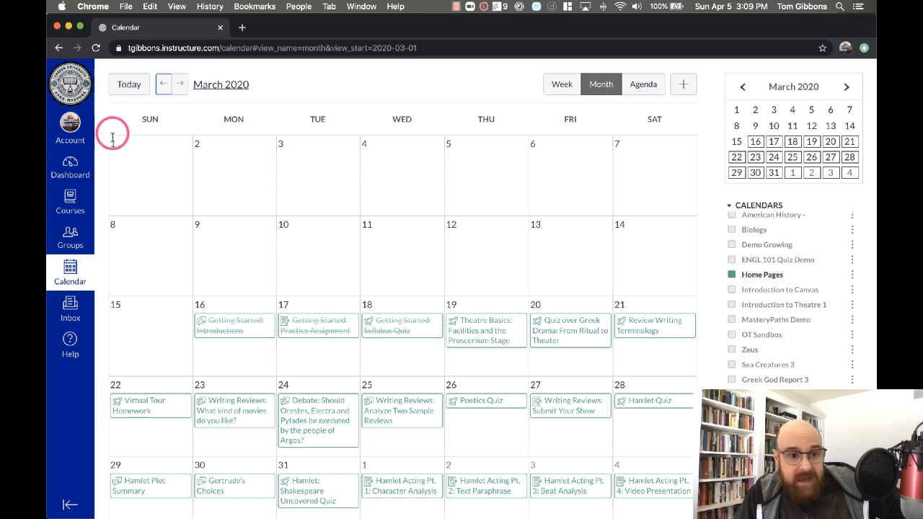
- Return to the Home Pages course and look over its Modules page as the student
left_click(74, 196)
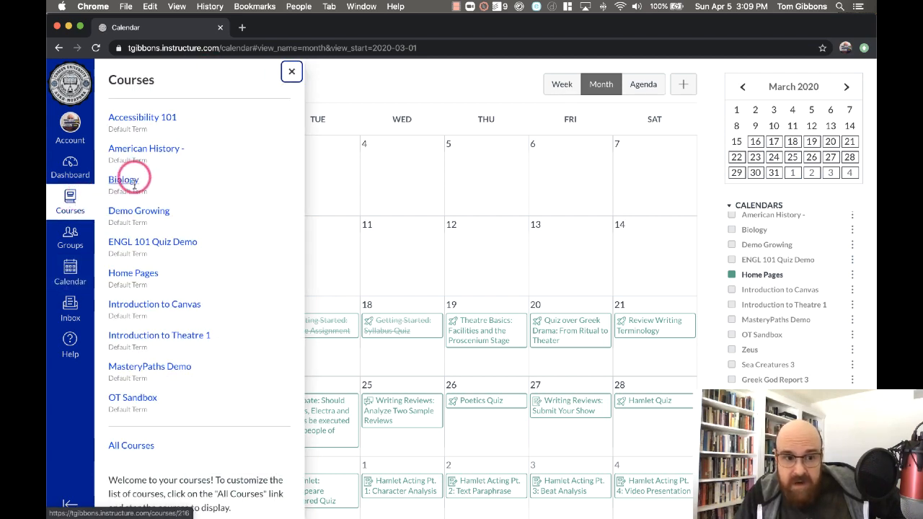
left_click(135, 273)
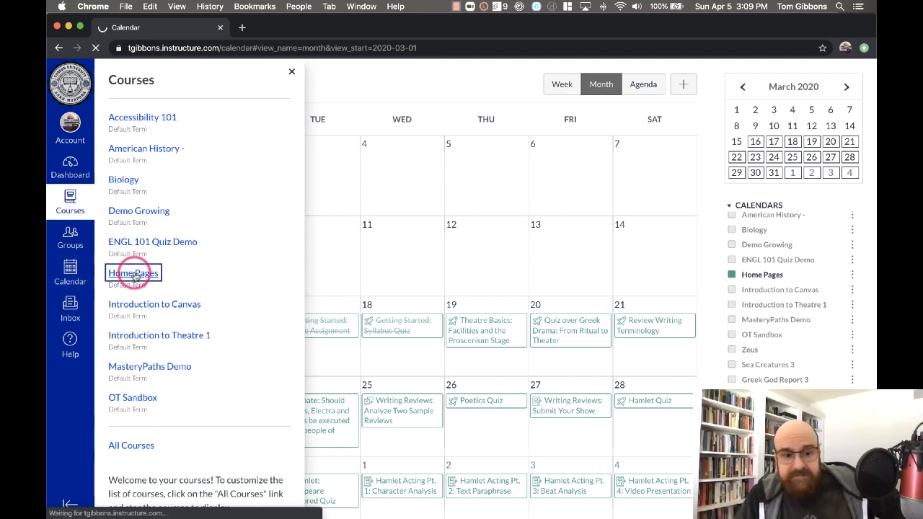
left_click(132, 169)
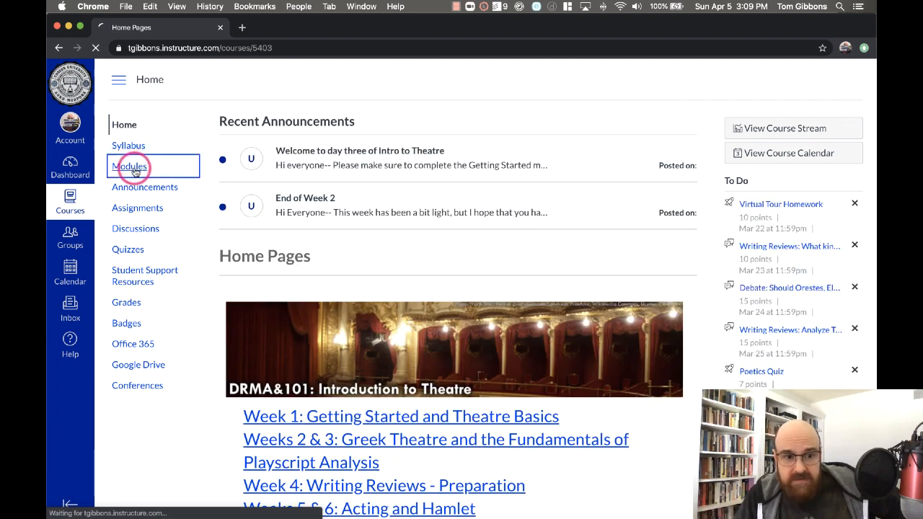
scroll(428, 233, "down", 8)
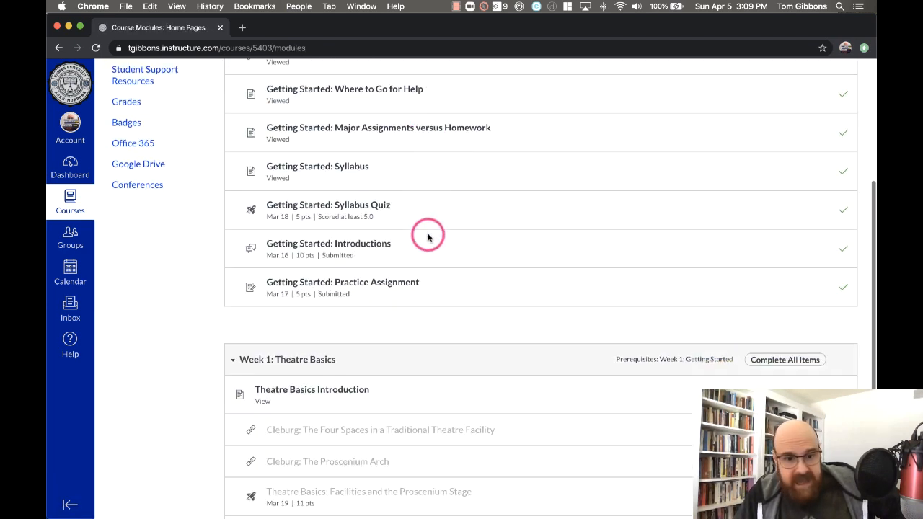
scroll(428, 237, "up", 8)
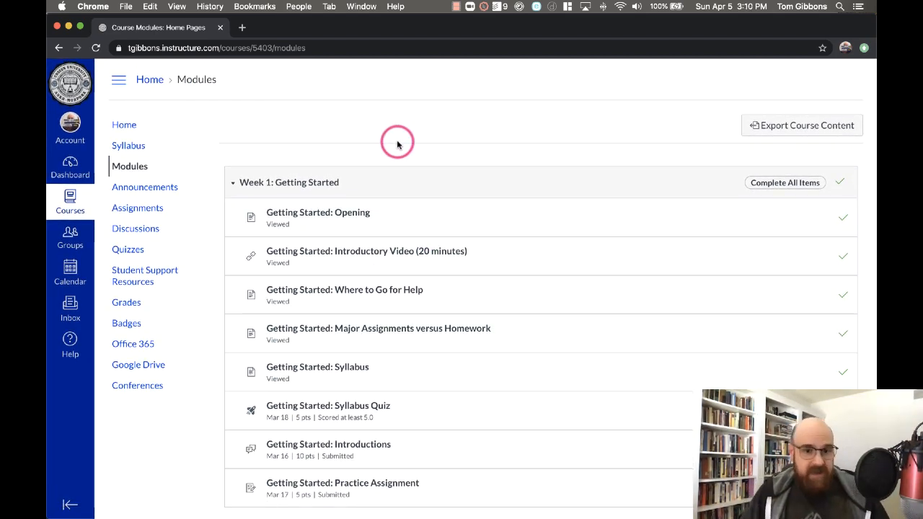
left_click(297, 6)
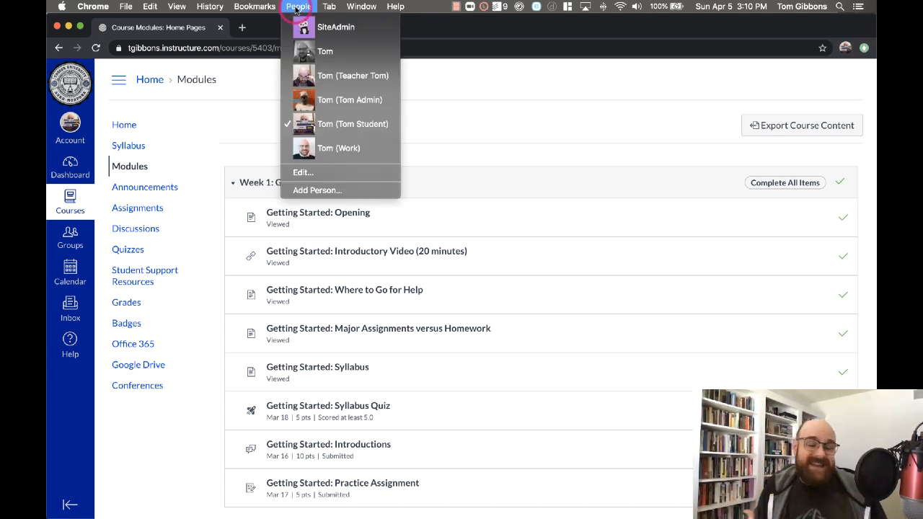
left_click(521, 120)
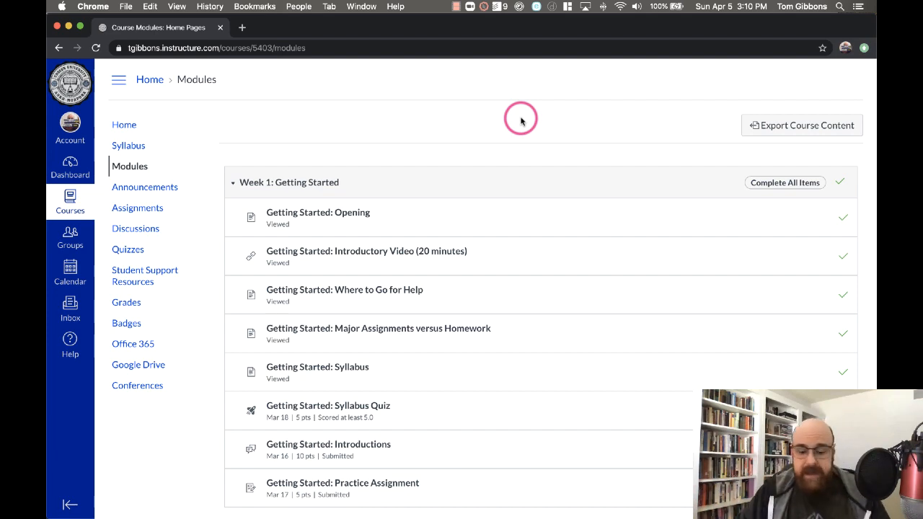
scroll(521, 120, "down", 5)
scroll(142, 292, "up", 5)
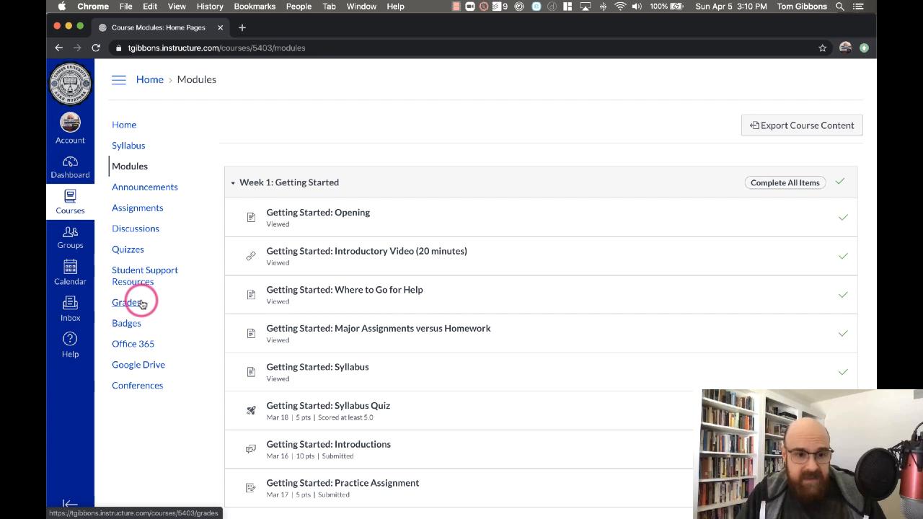
- Open Performance Review Final from the student's Assignments list and highlight the availability notice under its title
left_click(138, 209)
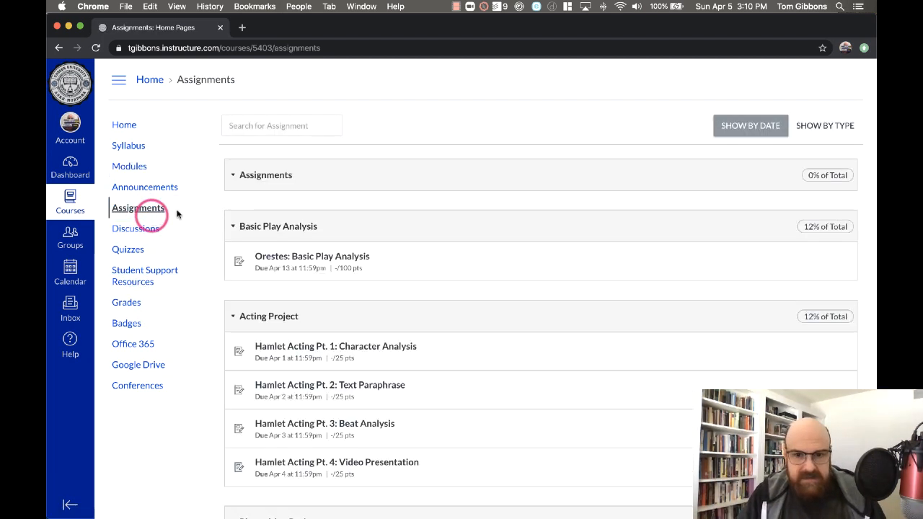
scroll(416, 97, "down", 3)
scroll(416, 96, "down", 5)
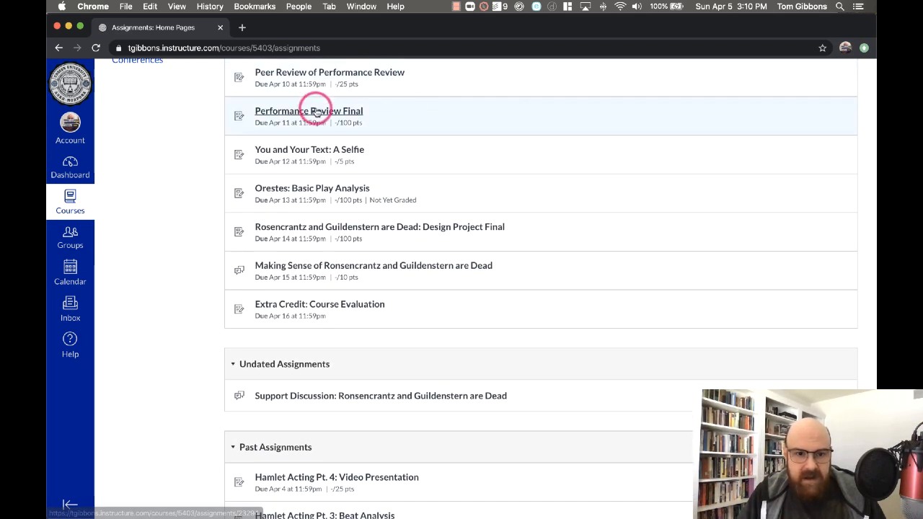
left_click(315, 112)
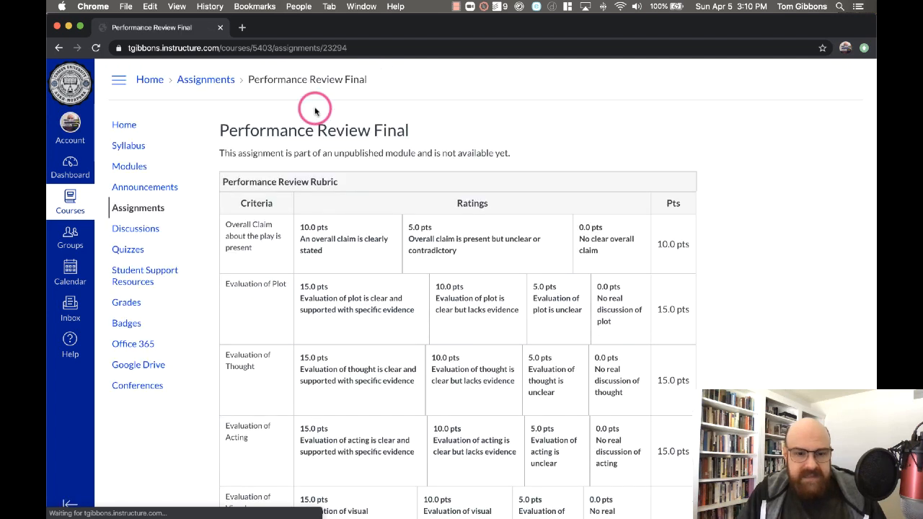
left_click_drag(217, 154, 524, 147)
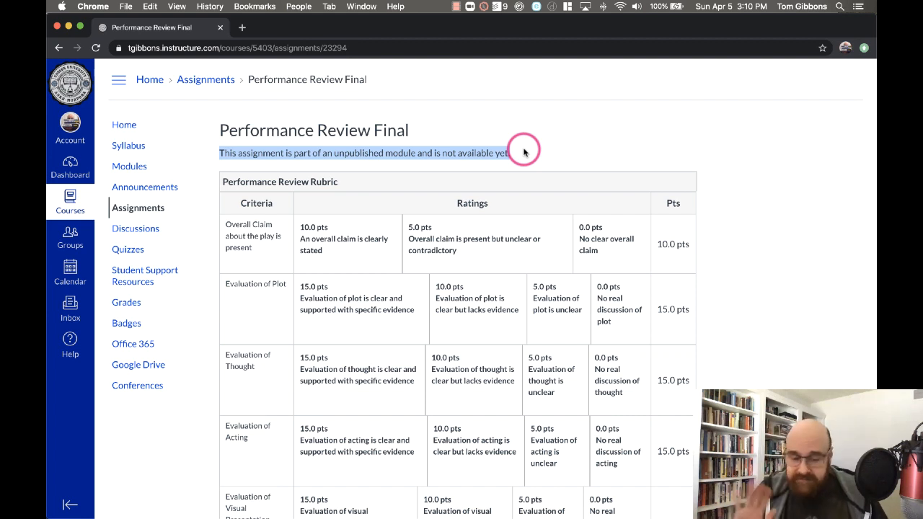
- Switch to the Work browser profile and publish the Weeks 2 & 3: Greek Theatre module, letting students continue without re-locking
left_click(315, 13)
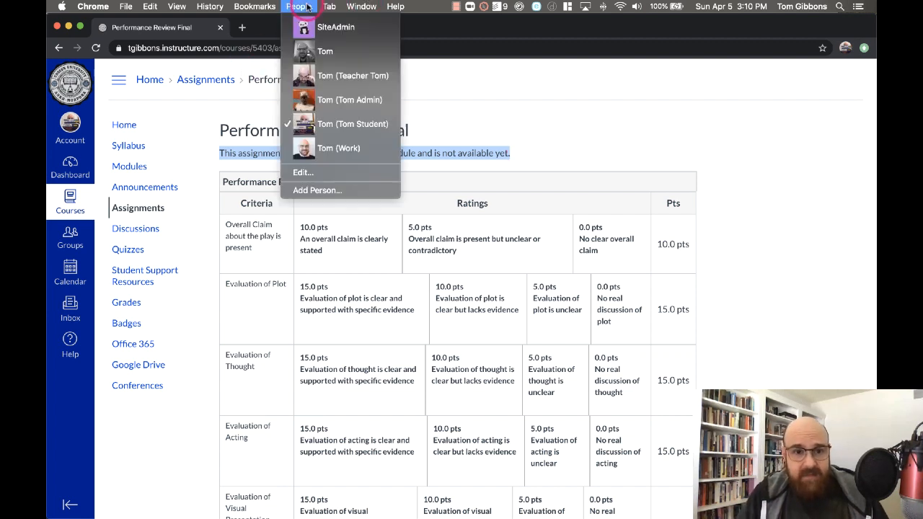
left_click(325, 154)
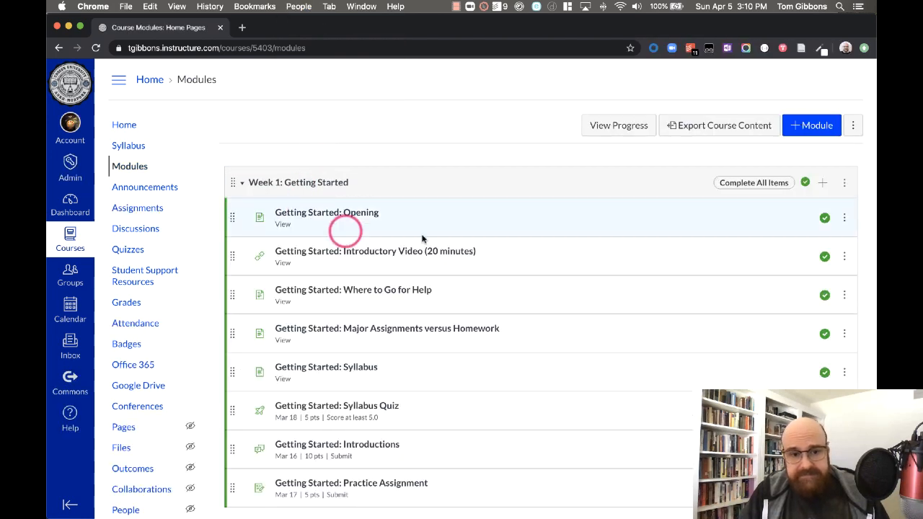
scroll(392, 187, "down", 3)
scroll(392, 188, "down", 6)
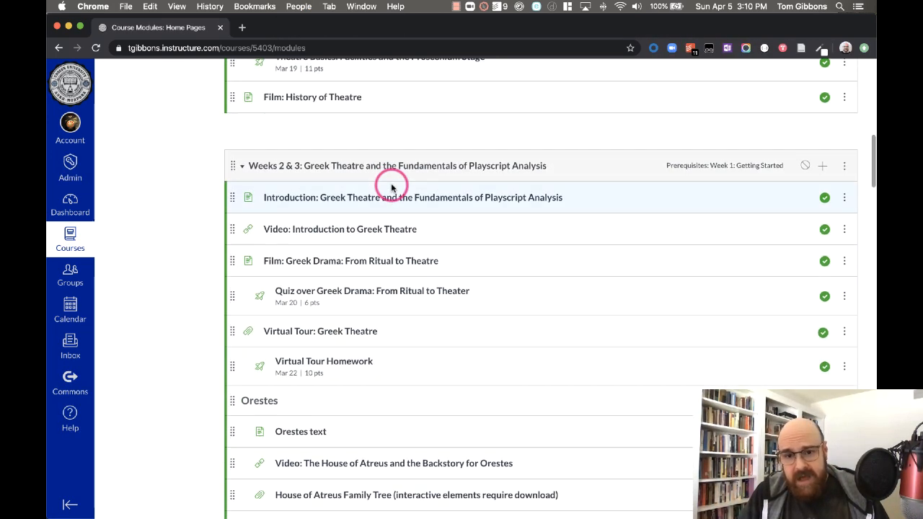
scroll(392, 188, "up", 2)
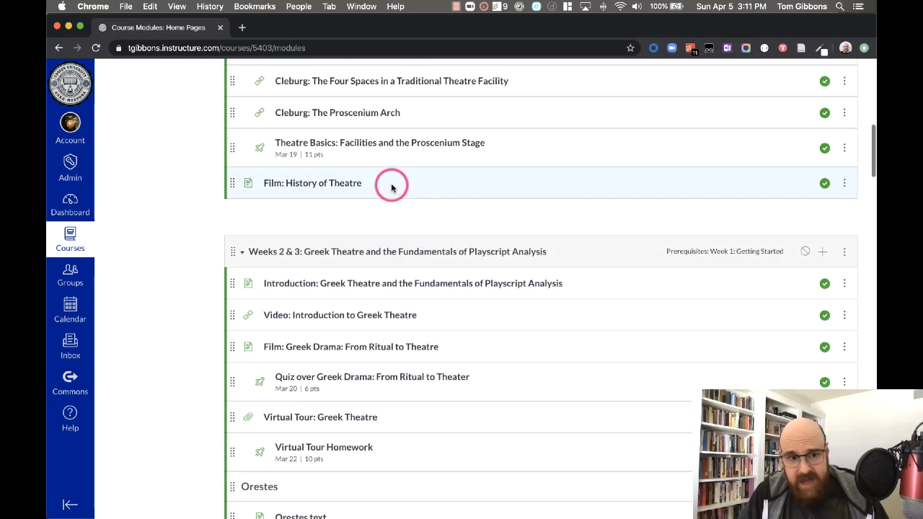
scroll(392, 188, "down", 3)
scroll(392, 188, "up", 2)
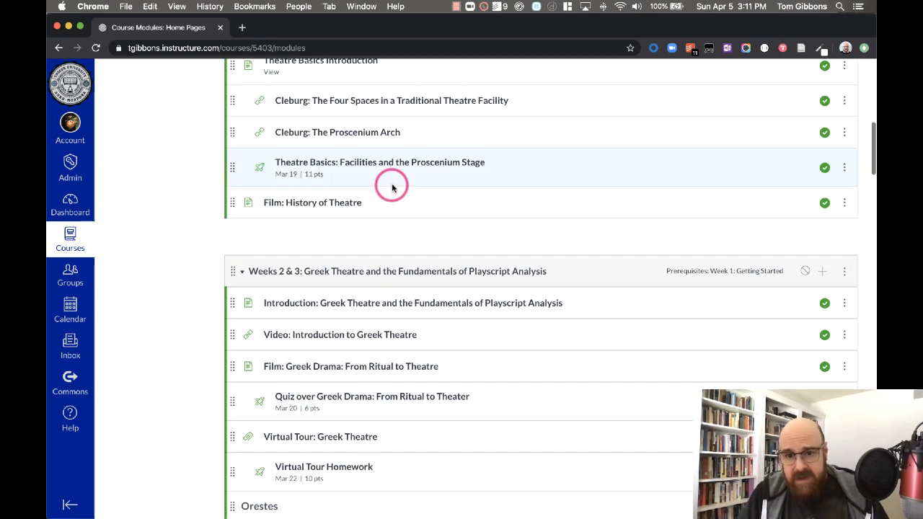
left_click(804, 271)
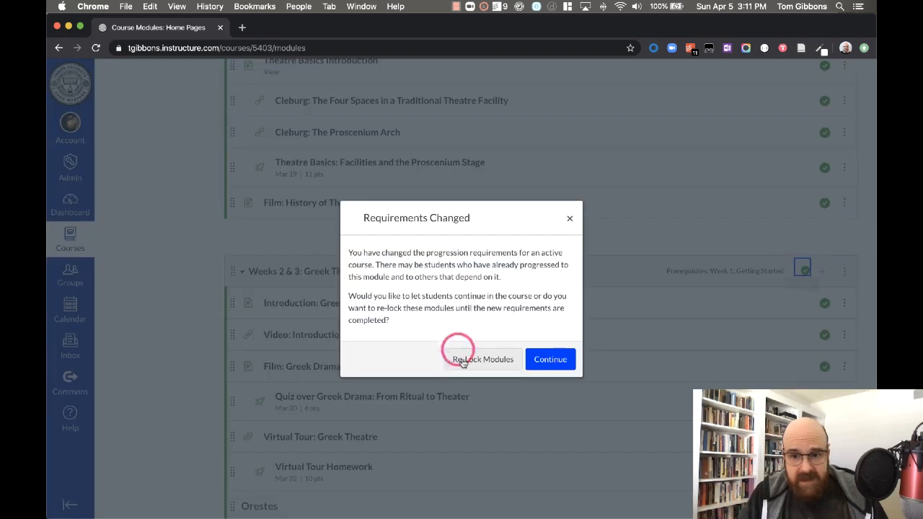
left_click(543, 364)
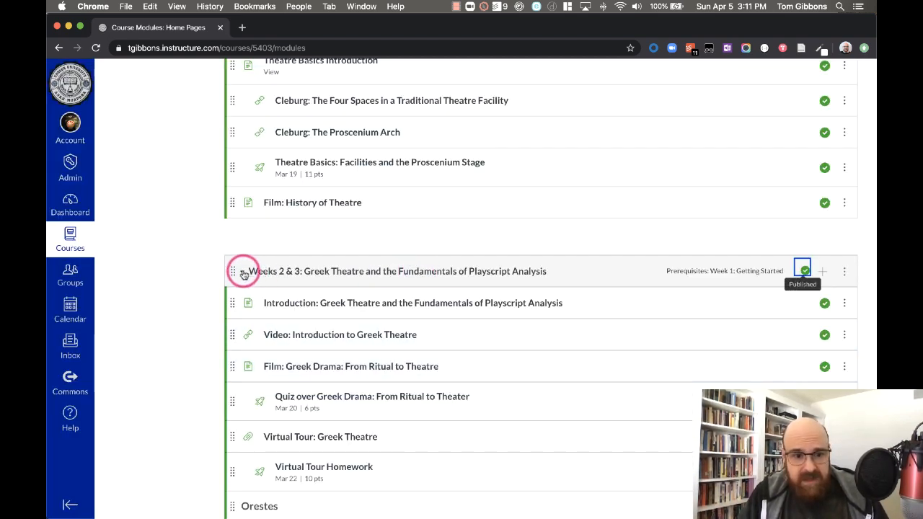
- Collapse the Weeks 2 & 3: Greek Theatre module and move it above the Week 1: Getting Started module
left_click(243, 273)
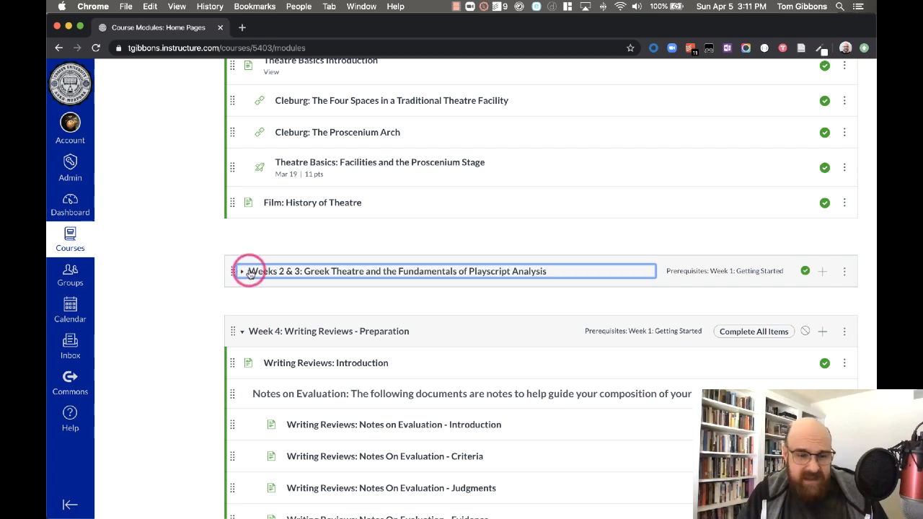
left_click_drag(233, 271, 250, 180)
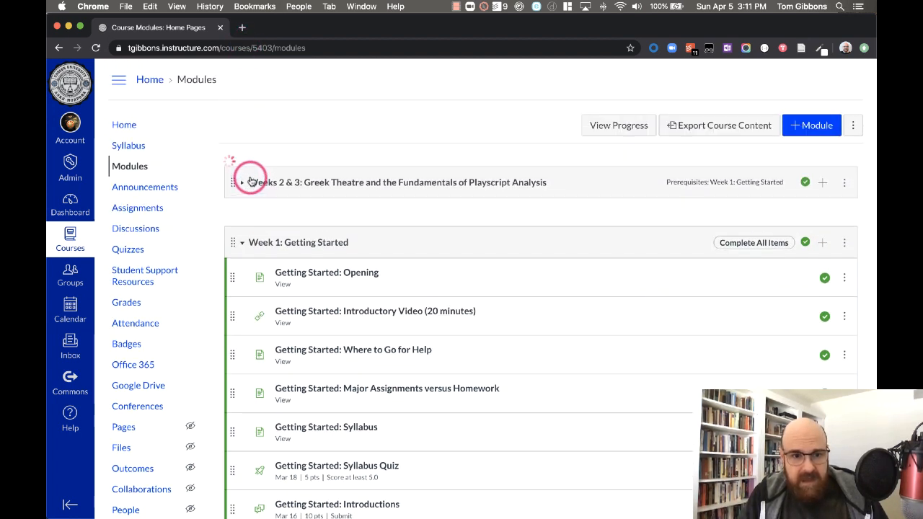
- Check the placement options for moving the Weeks 2 & 3: Greek Theatre module, then close them without moving it
left_click(853, 185)
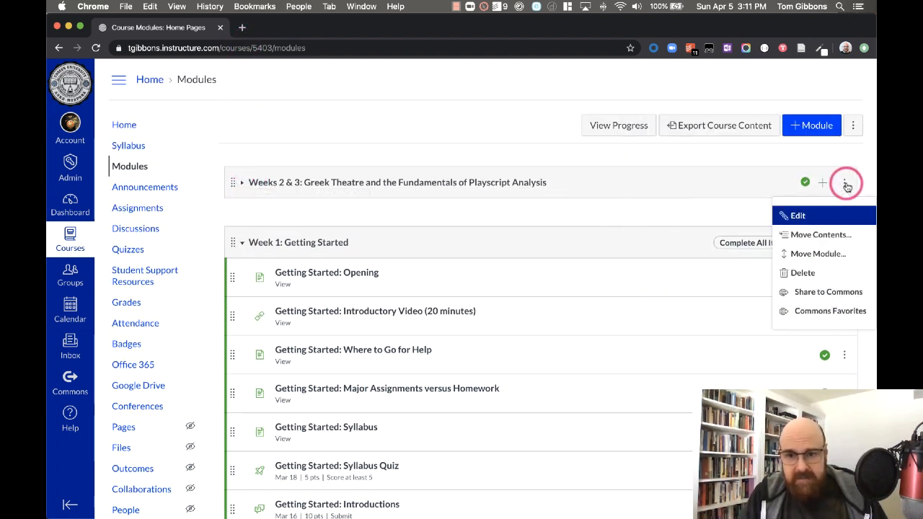
left_click(824, 255)
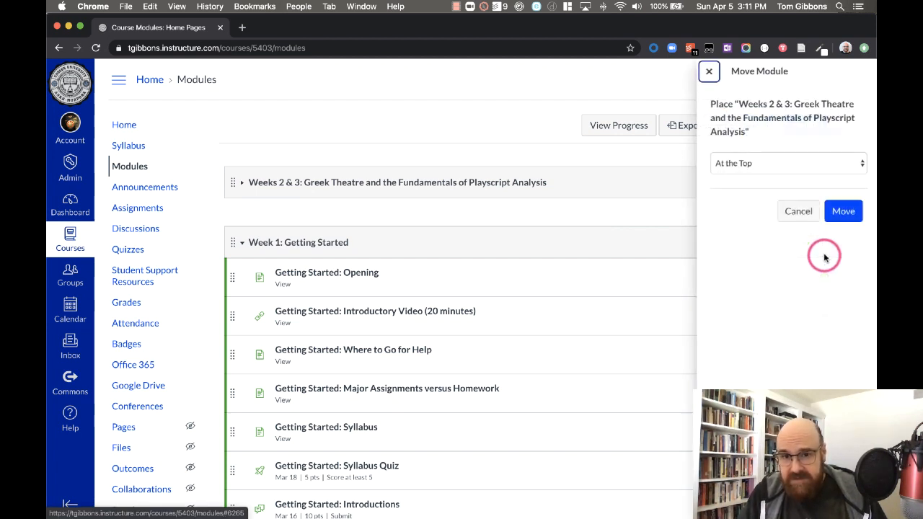
left_click(819, 163)
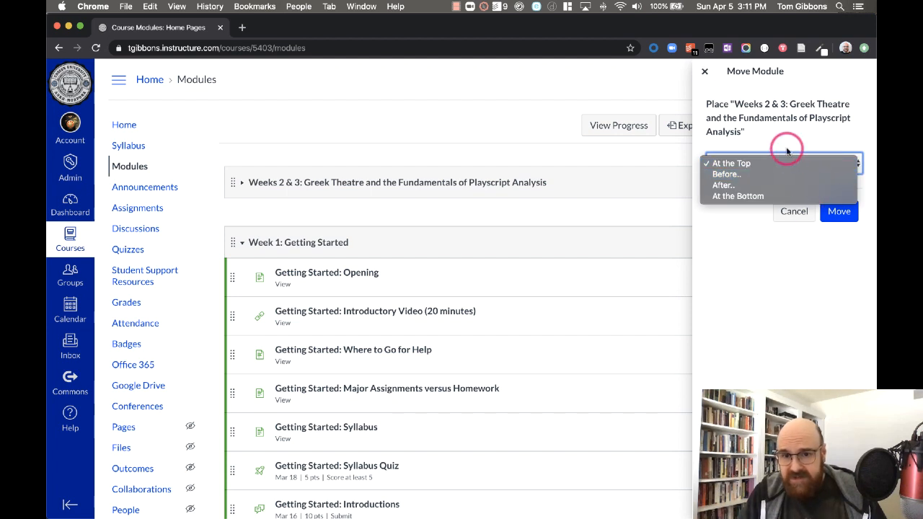
left_click(716, 75)
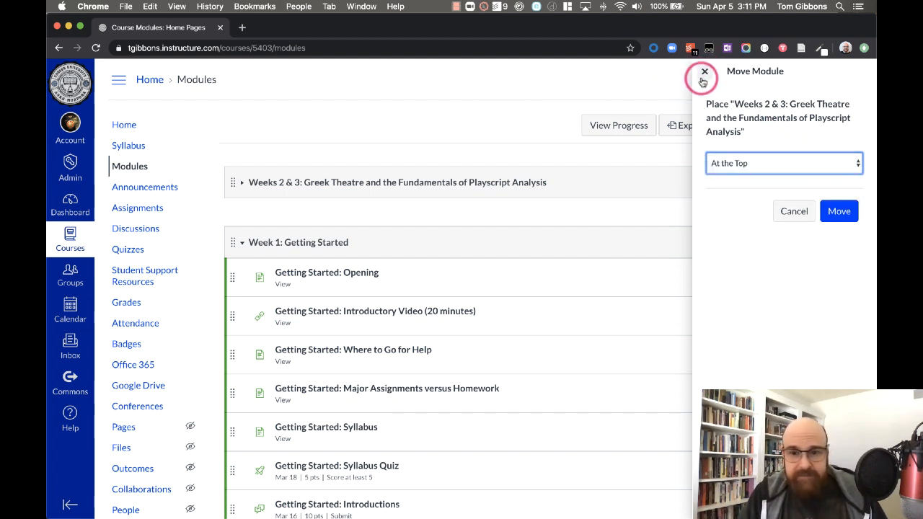
left_click(705, 72)
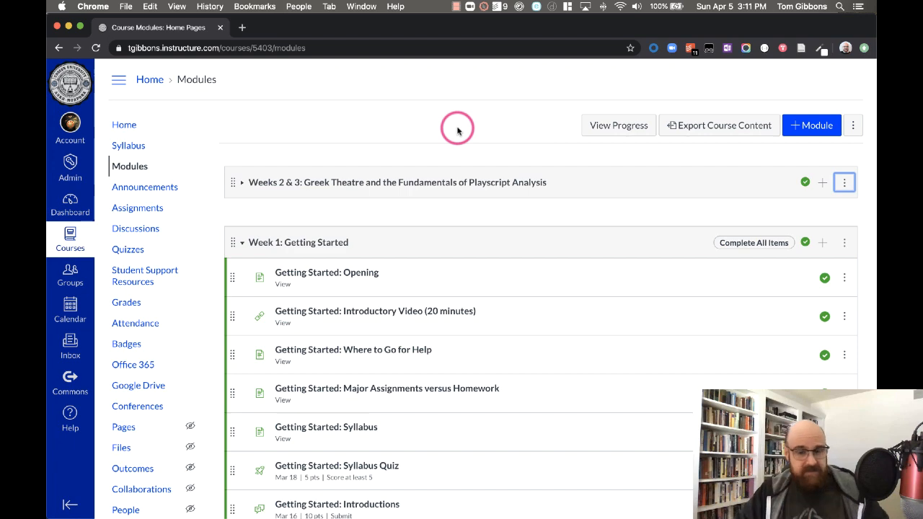
- Expand the Weeks 2 & 3: Greek Theatre module and look over its items down to its unlock notice
left_click(240, 184)
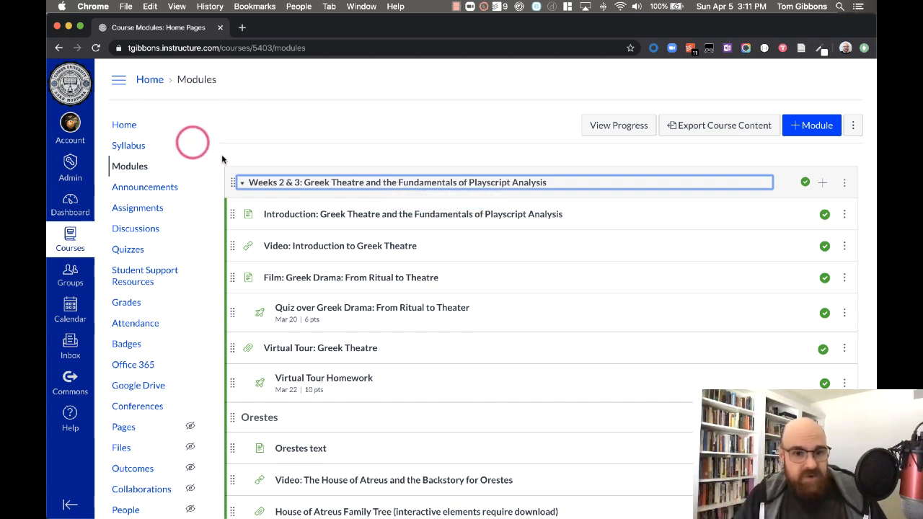
scroll(332, 144, "down", 1)
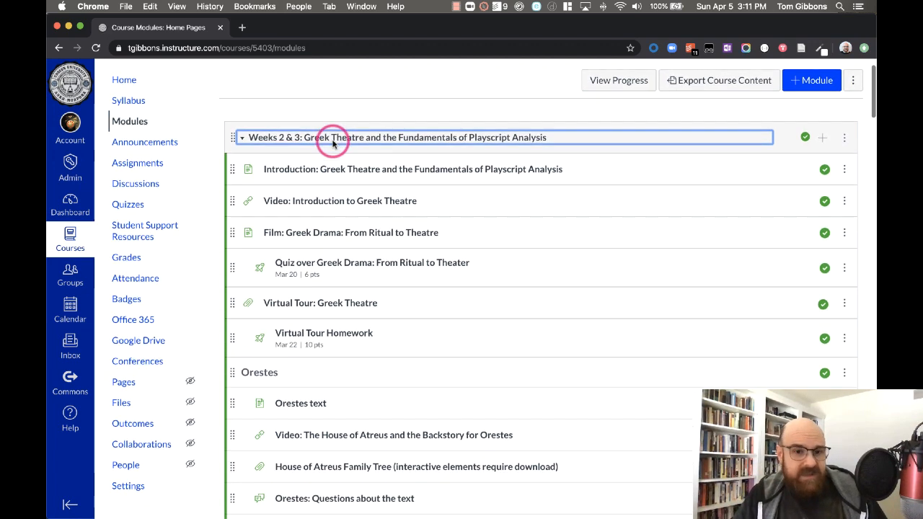
scroll(338, 175, "down", 10)
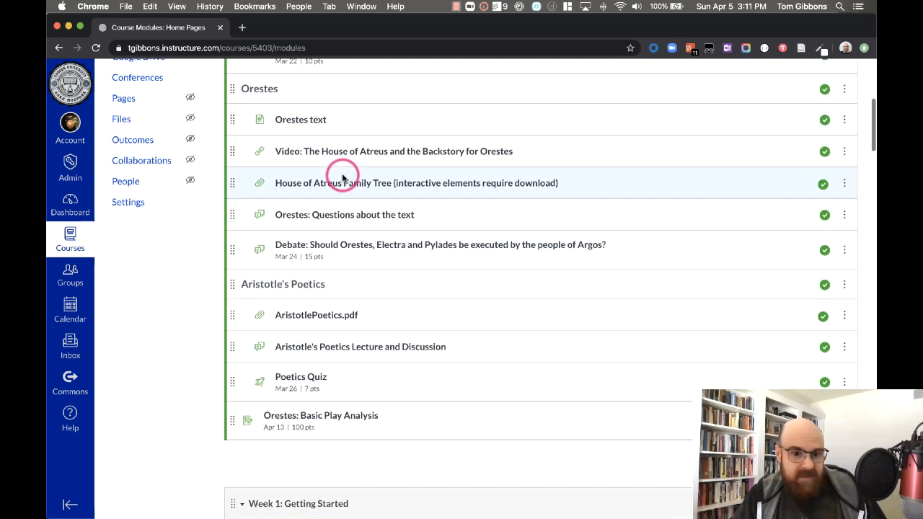
scroll(344, 179, "down", 1)
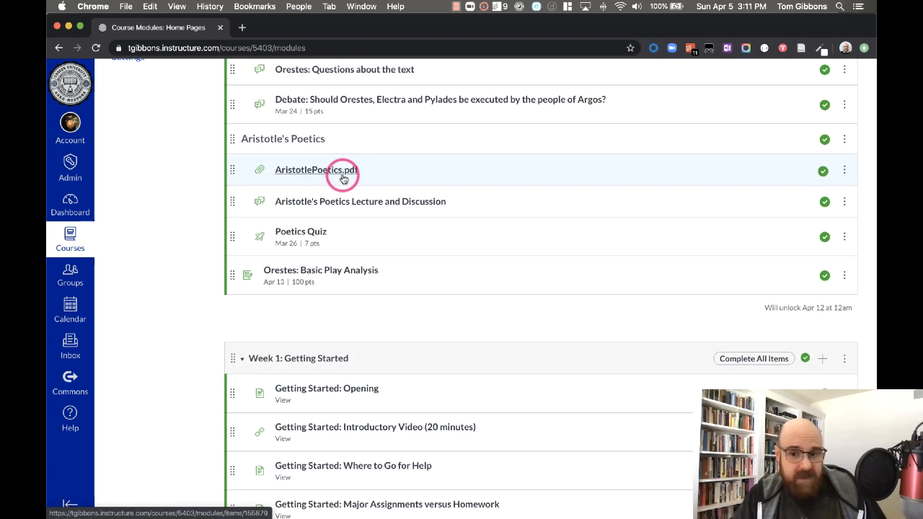
scroll(343, 179, "up", 9)
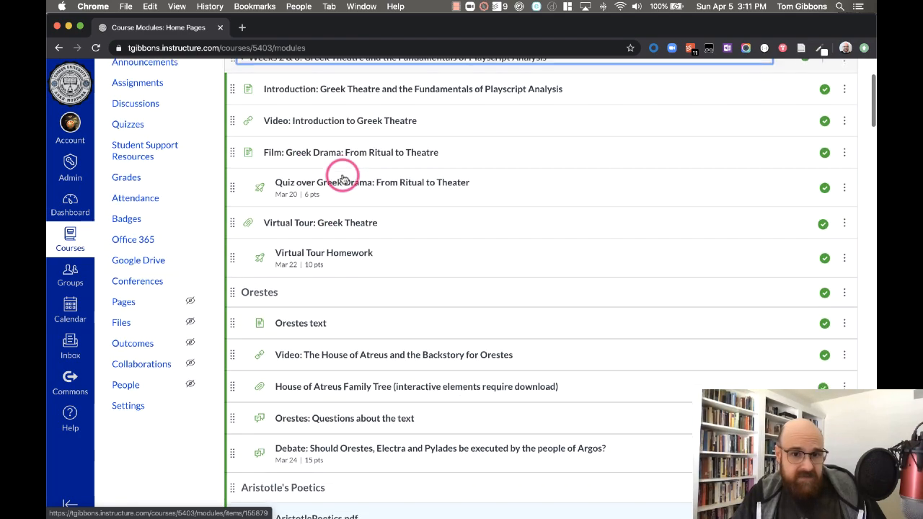
scroll(344, 176, "up", 3)
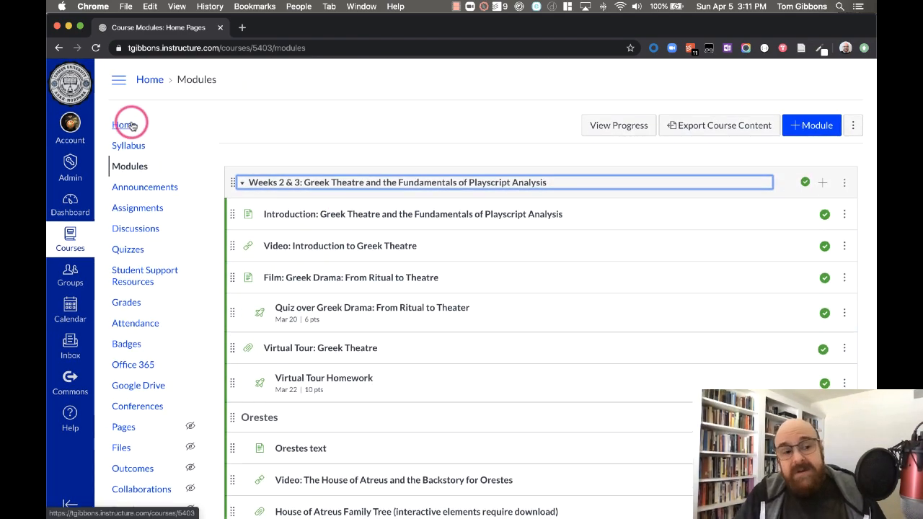
- Compare the weekly module links on the course home page with the Modules page, following the Weeks 2 & 3 link
left_click(130, 124)
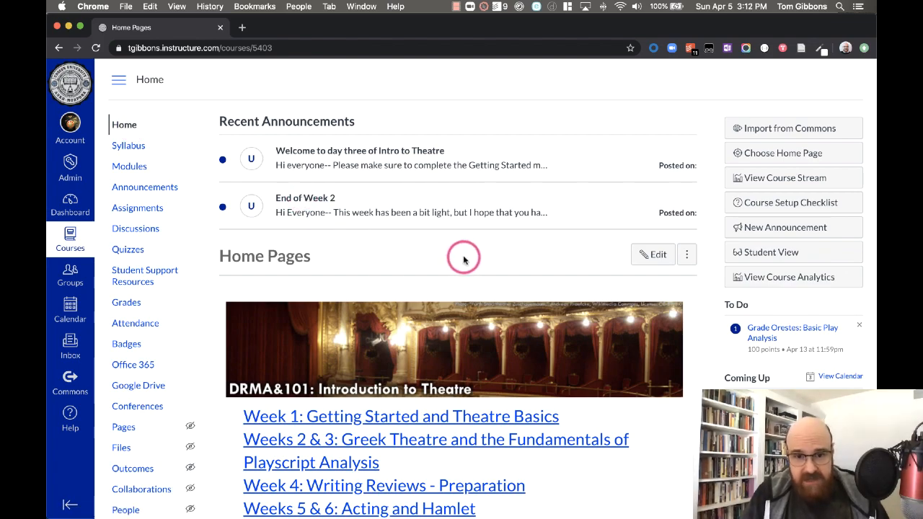
scroll(458, 258, "down", 2)
scroll(463, 260, "down", 4)
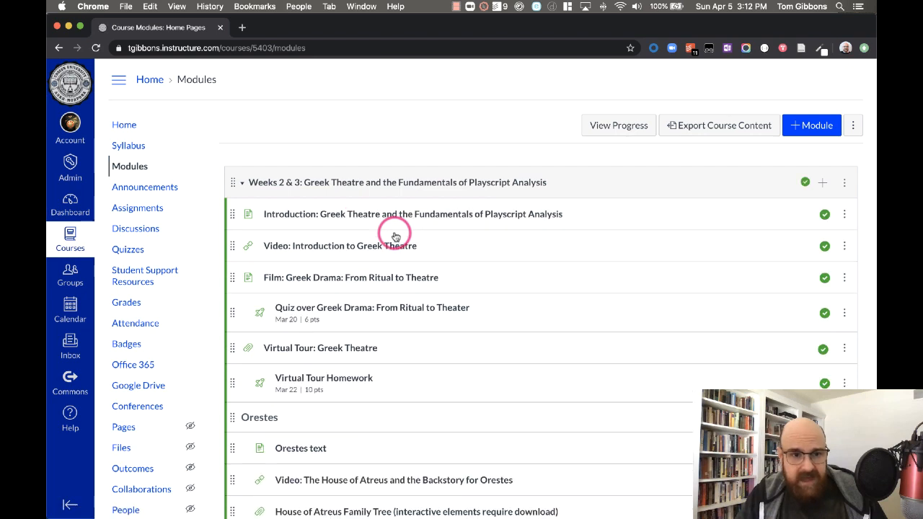
left_click(58, 47)
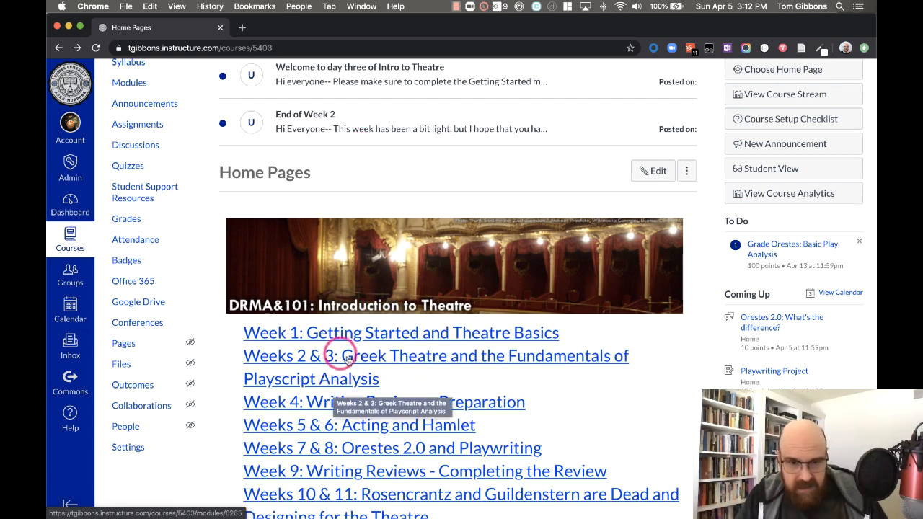
left_click(130, 84)
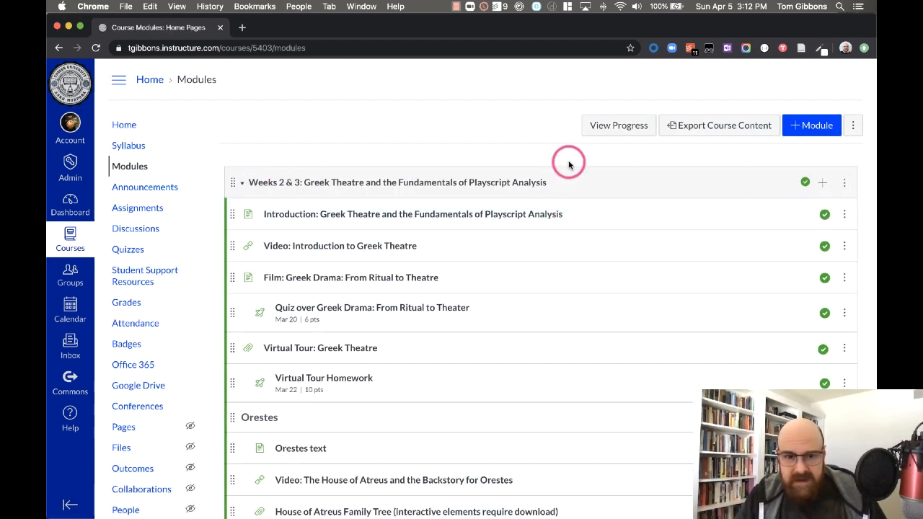
- Open the course's Home Page for editing
left_click(124, 125)
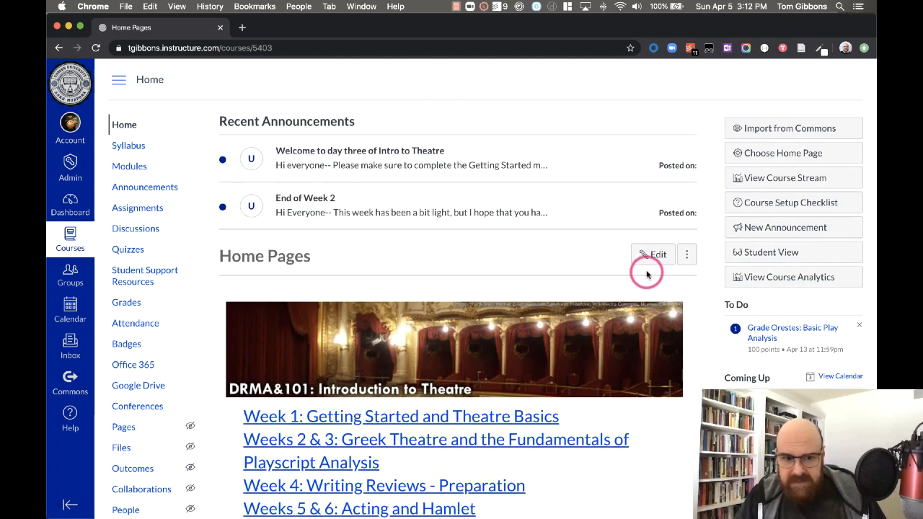
left_click(651, 259)
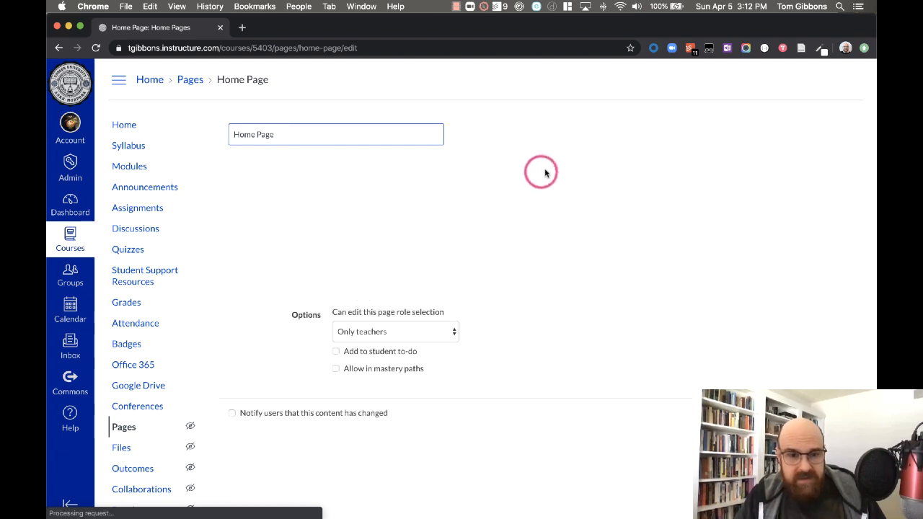
scroll(528, 201, "down", 5)
- Remove the existing link from the "Week 1: Getting Started and Theatre Basics" line
left_click(529, 193)
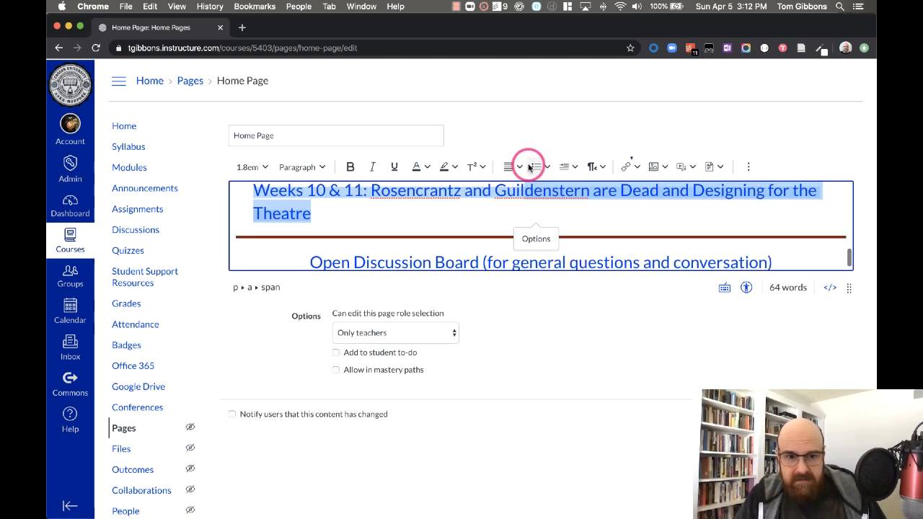
scroll(523, 218, "up", 2)
scroll(522, 220, "up", 2)
left_click(516, 216)
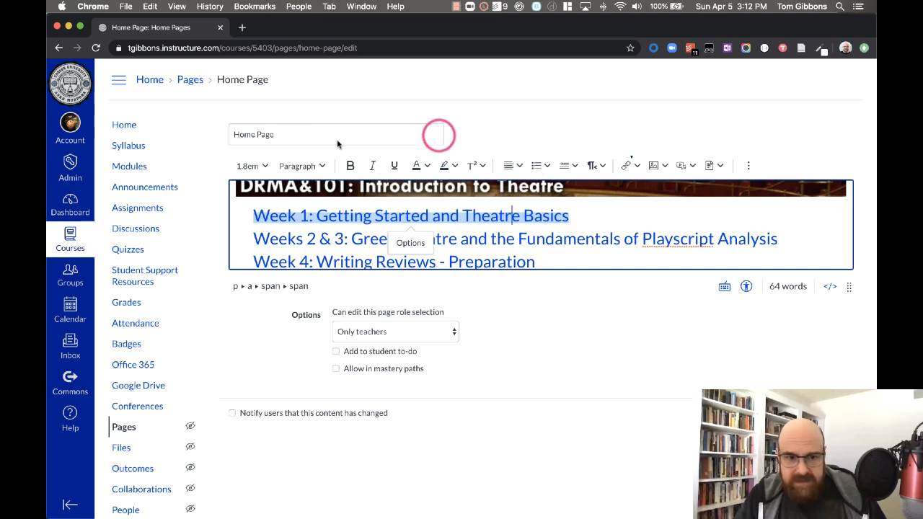
left_click(637, 165)
left_click(645, 204)
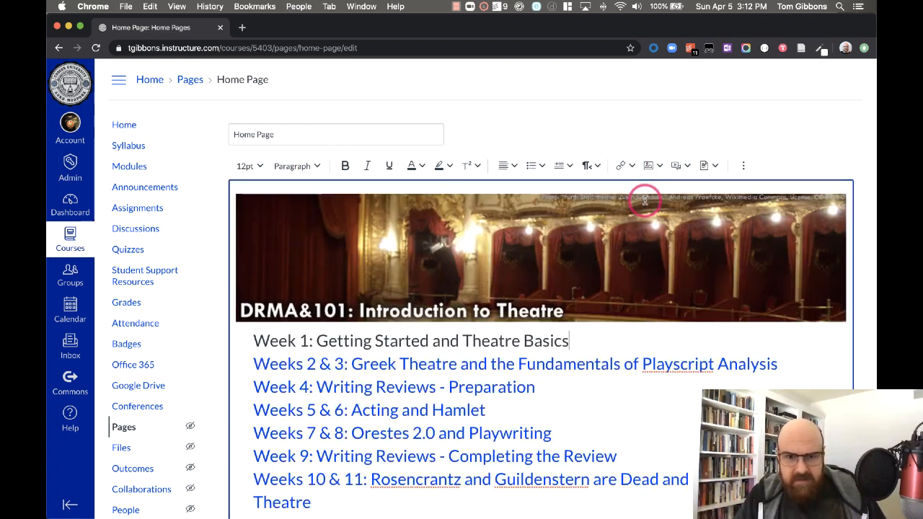
- Link the whole "Week 1: Getting Started and Theatre Basics" line to the Week 1: Getting Started module
left_click_drag(567, 342, 266, 345)
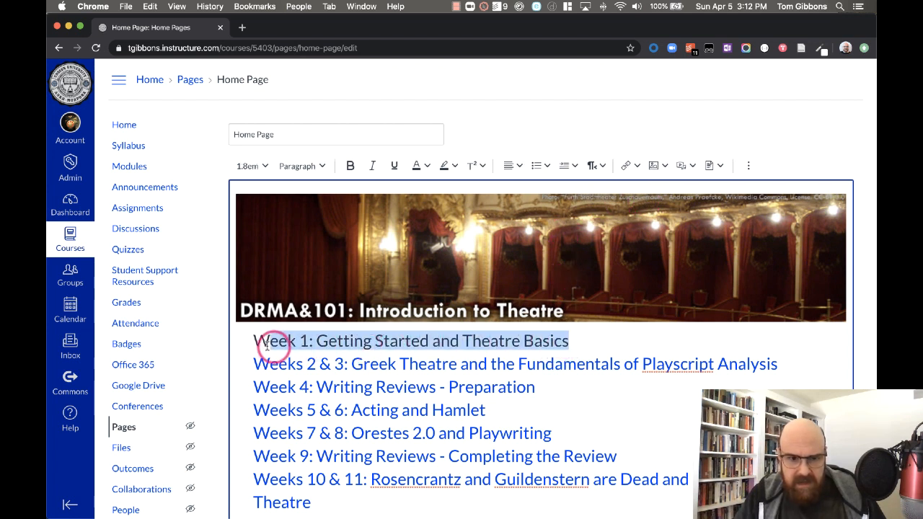
left_click(631, 168)
left_click(649, 204)
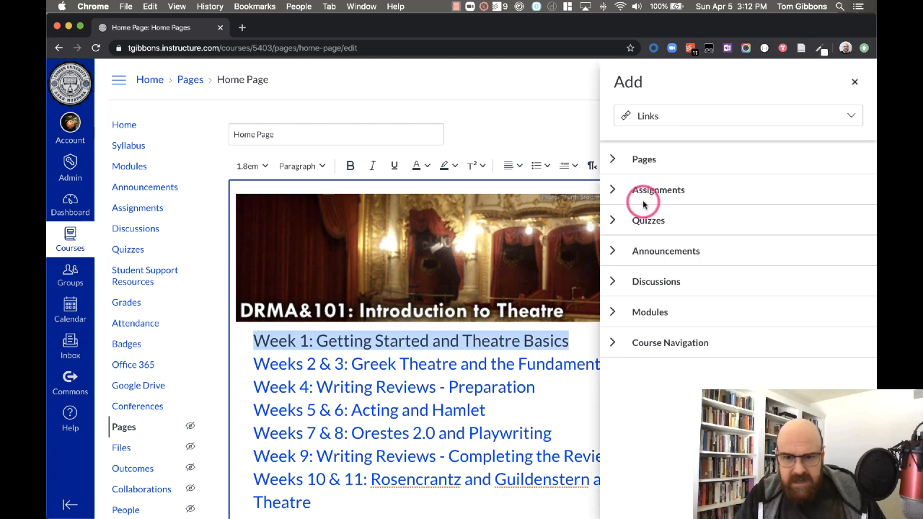
left_click(614, 312)
scroll(703, 270, "down", 2)
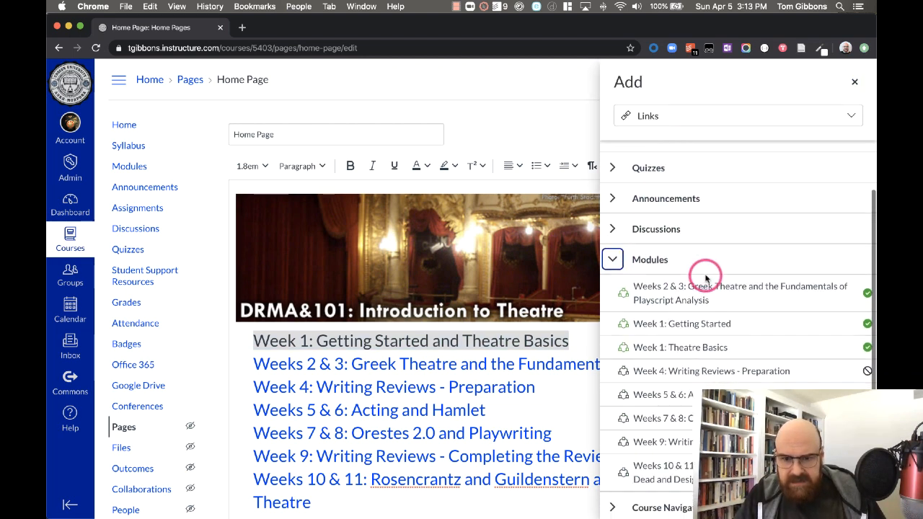
left_click(694, 326)
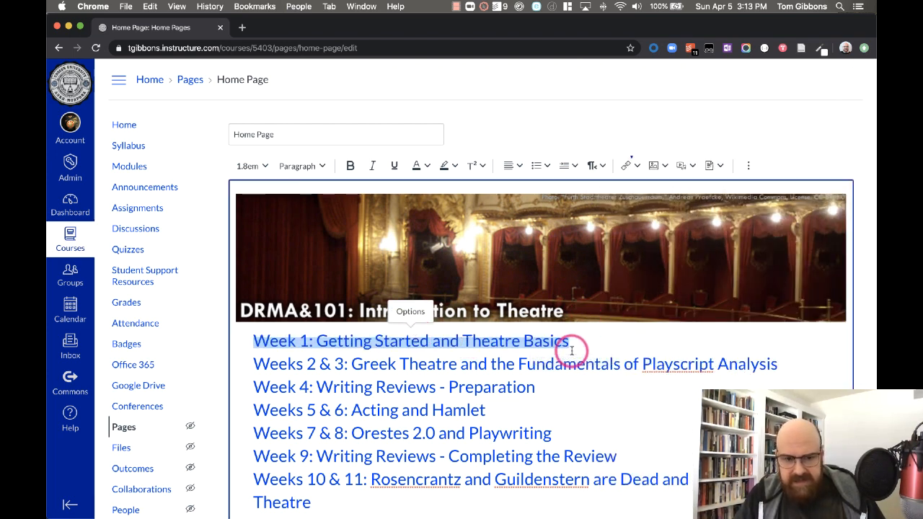
- Check the link options of the Week 1 line and remove its new module link
left_click(408, 311)
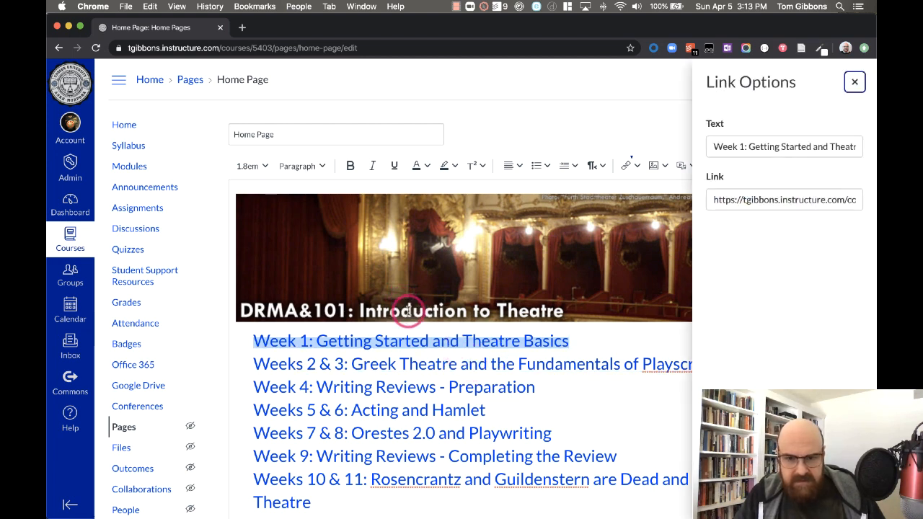
left_click(480, 344)
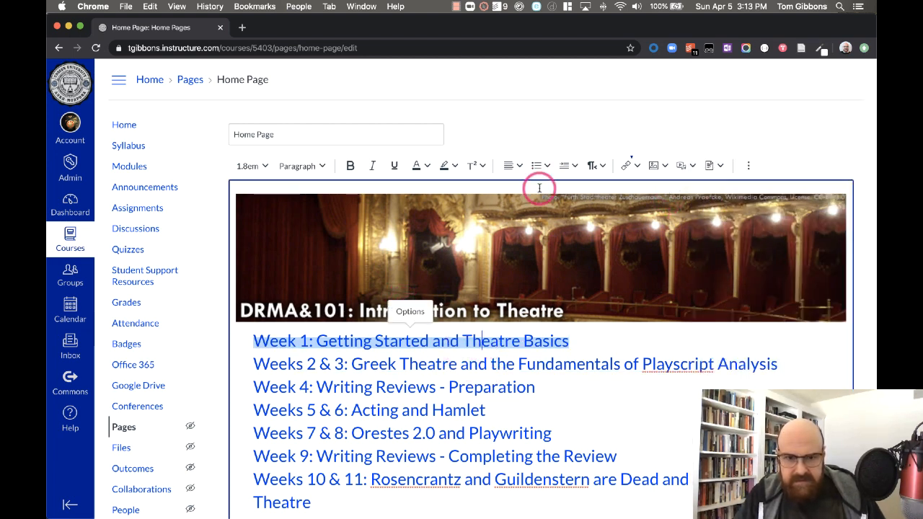
left_click(627, 165)
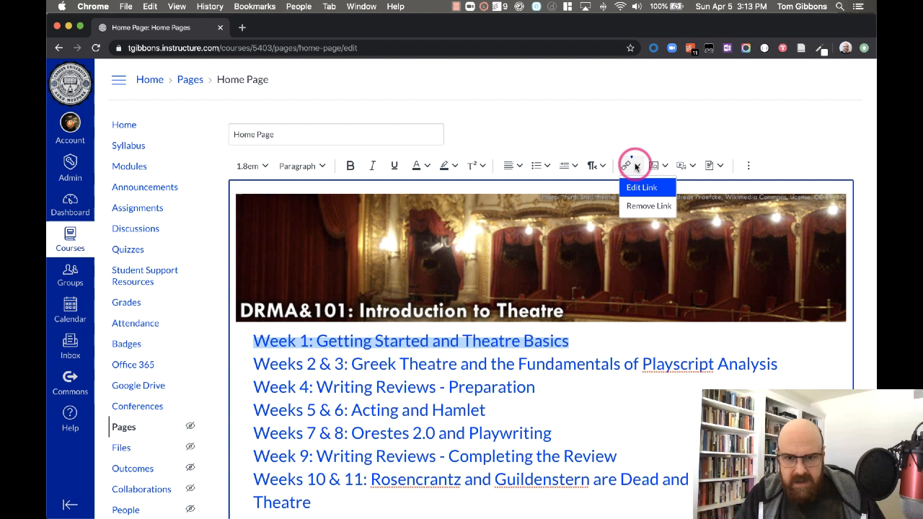
left_click(643, 206)
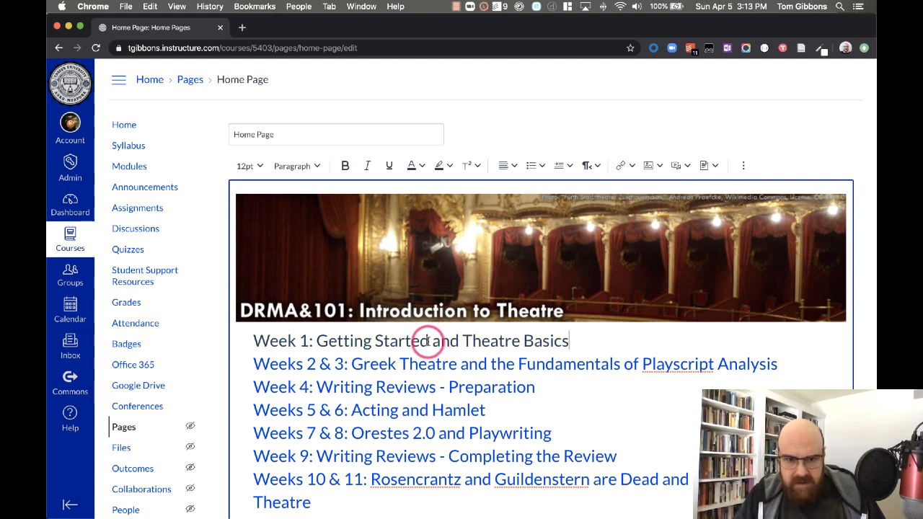
- Link only the words "Getting Started" in the Week 1 line to the Week 1: Getting Started module
left_click_drag(428, 341, 328, 339)
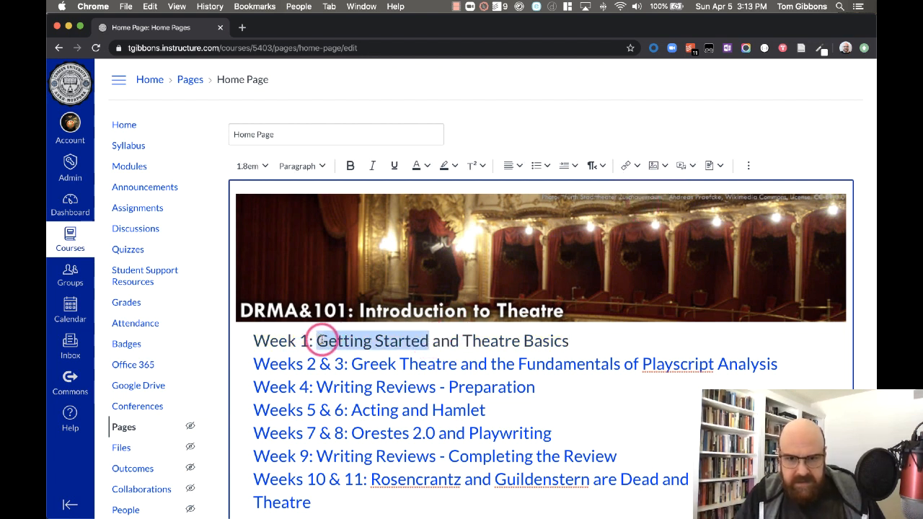
left_click(629, 165)
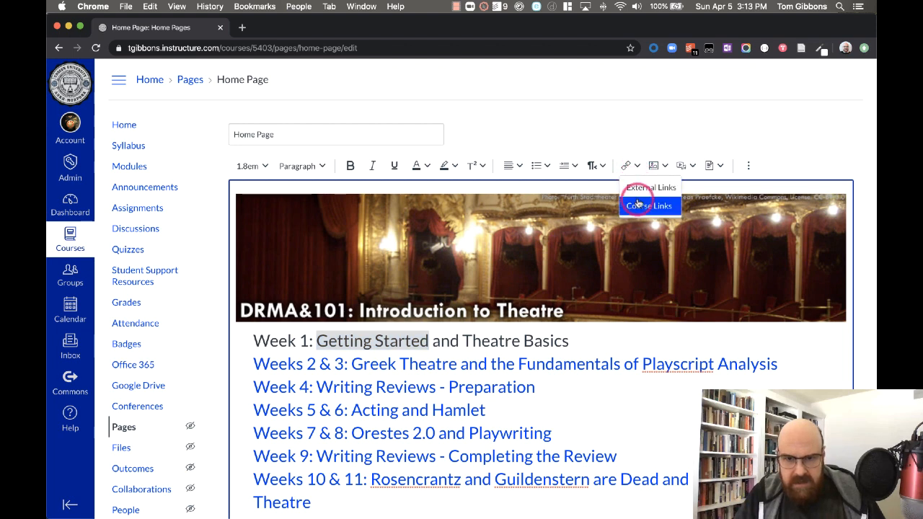
left_click(649, 204)
left_click(641, 307)
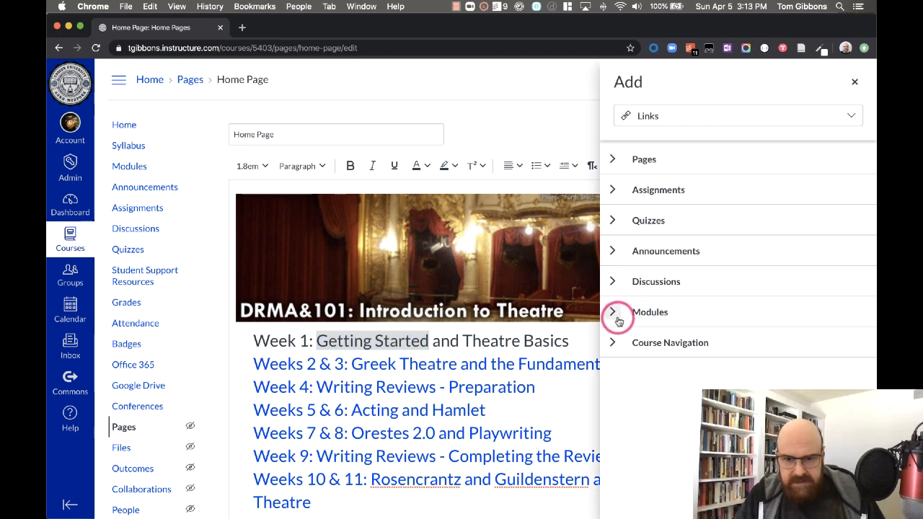
left_click(613, 312)
left_click(666, 376)
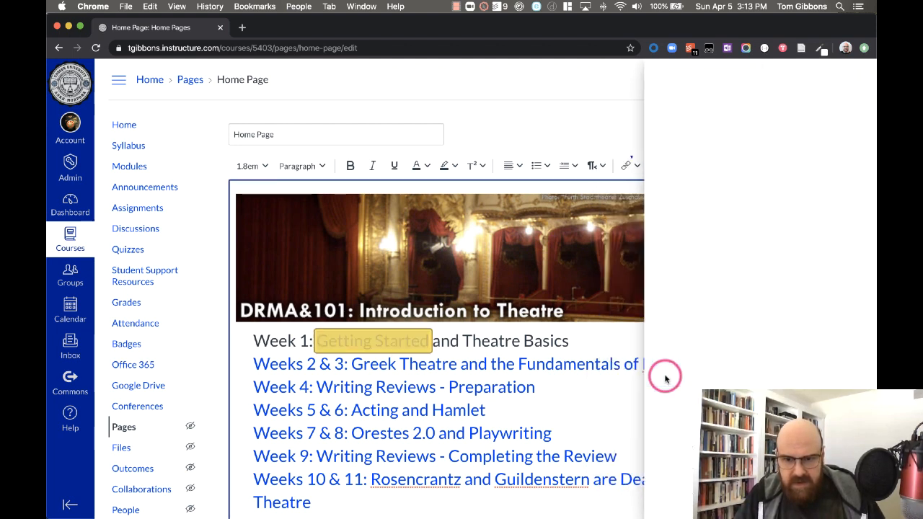
- Link the words "Theatre Basics" in the Week 1 line to the Week 1: Theatre Basics module and save the Home Page
left_click(471, 341)
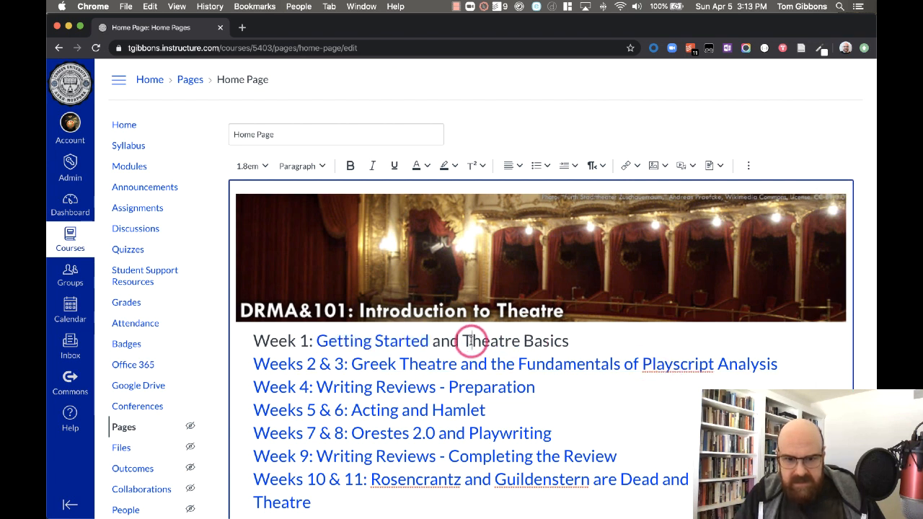
left_click_drag(465, 341, 568, 342)
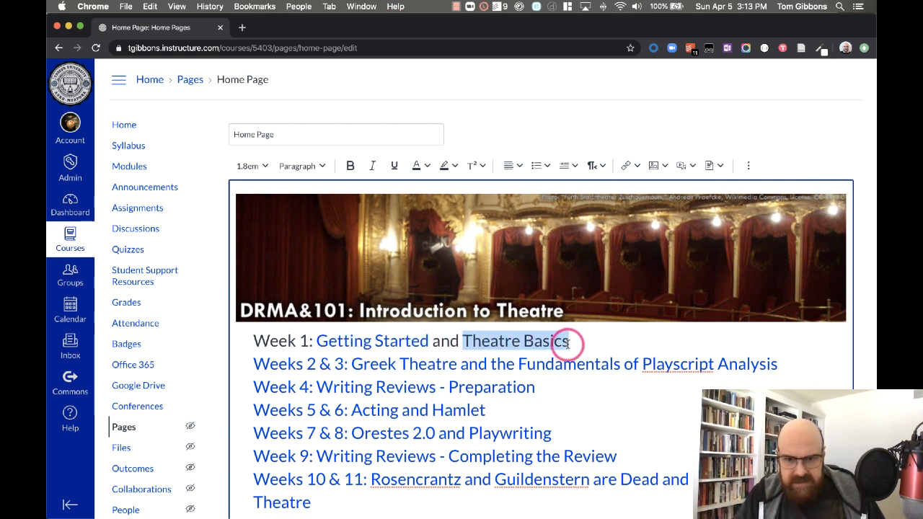
left_click(631, 165)
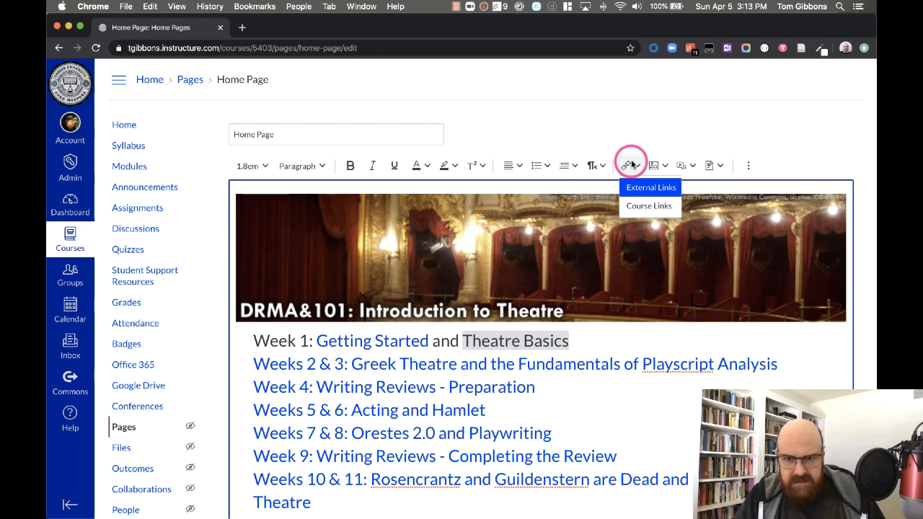
left_click(648, 207)
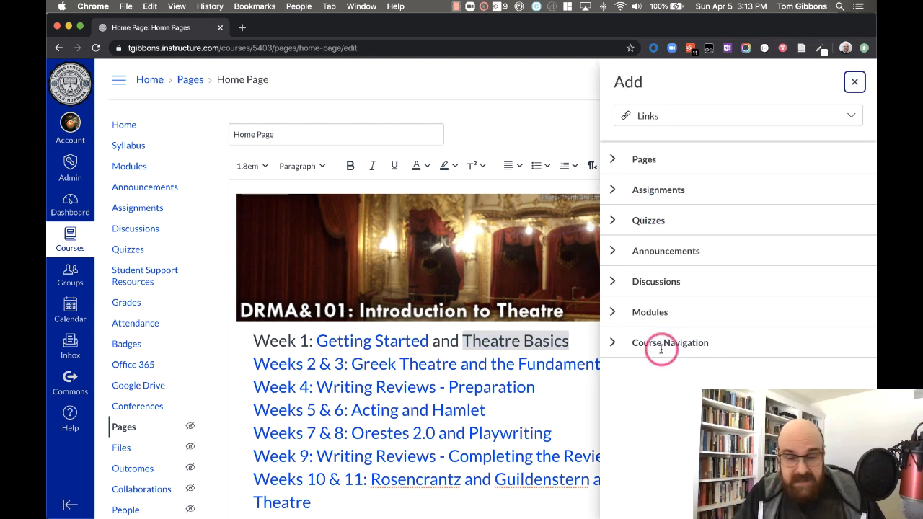
left_click(614, 344)
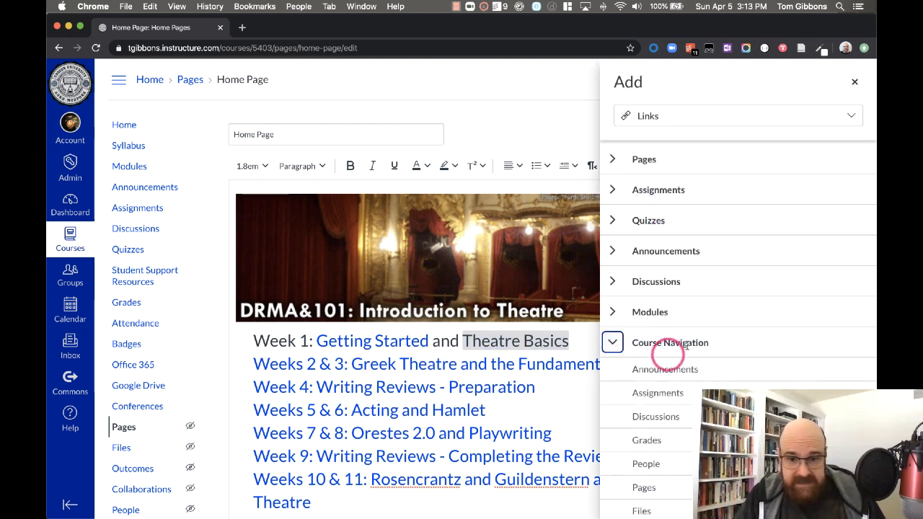
scroll(672, 376, "down", 2)
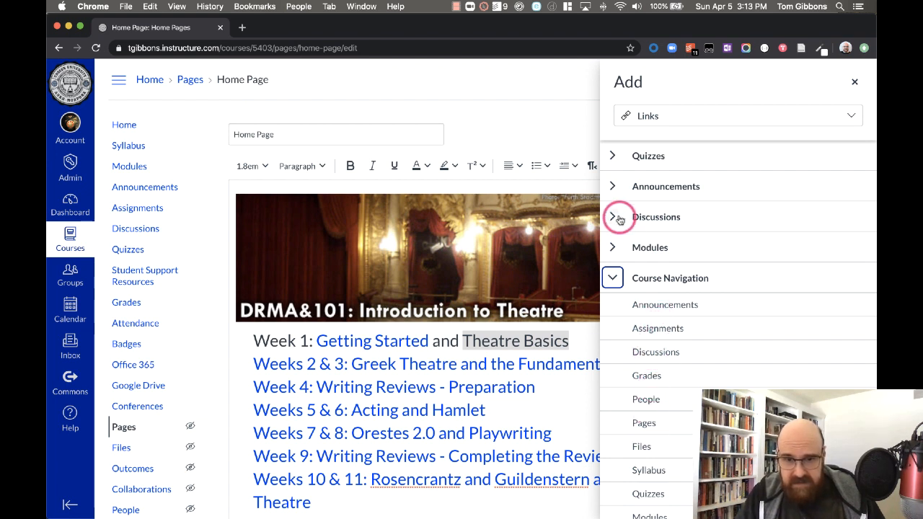
left_click(612, 246)
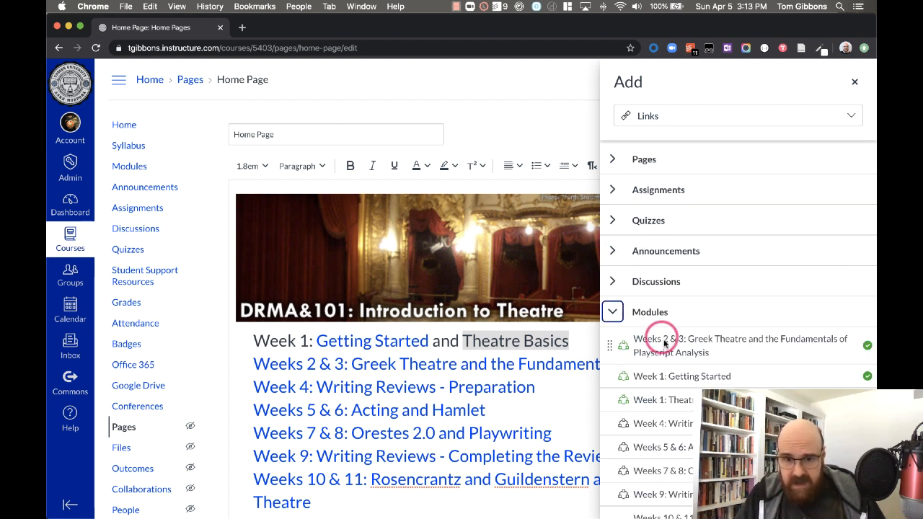
left_click(688, 400)
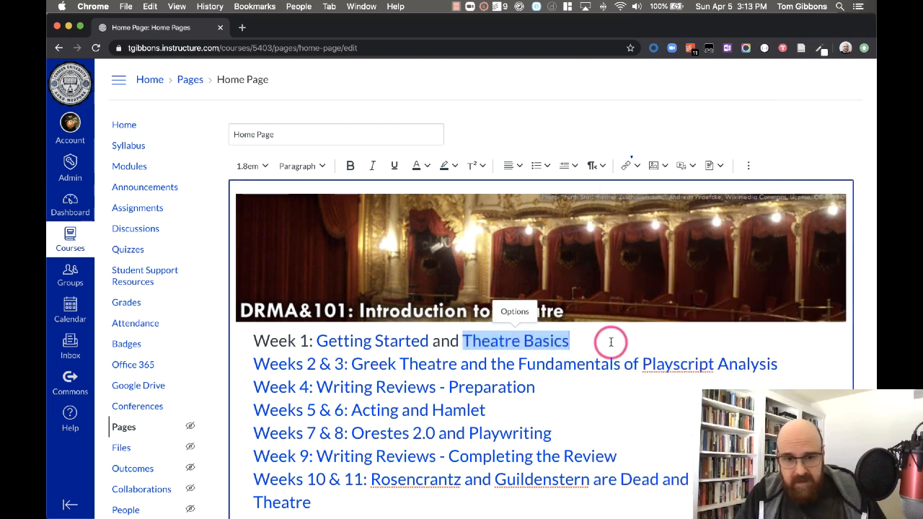
scroll(644, 302, "down", 5)
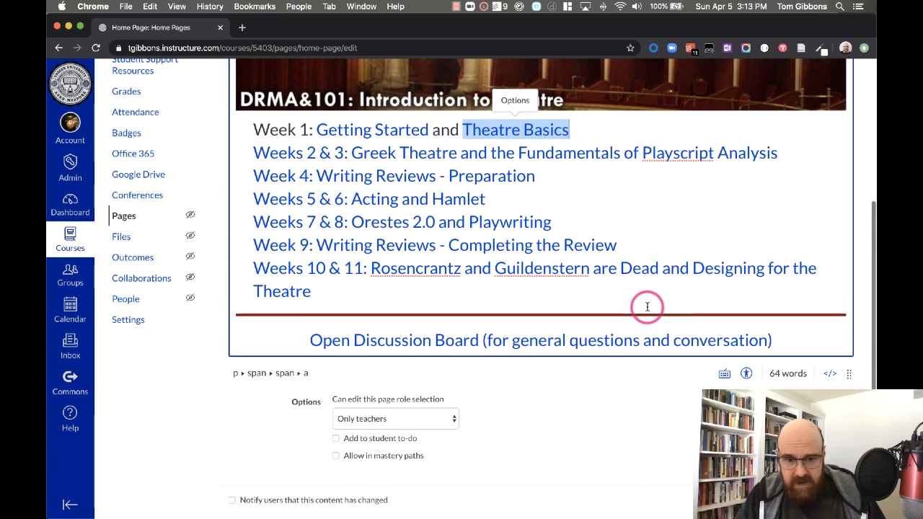
left_click(838, 486)
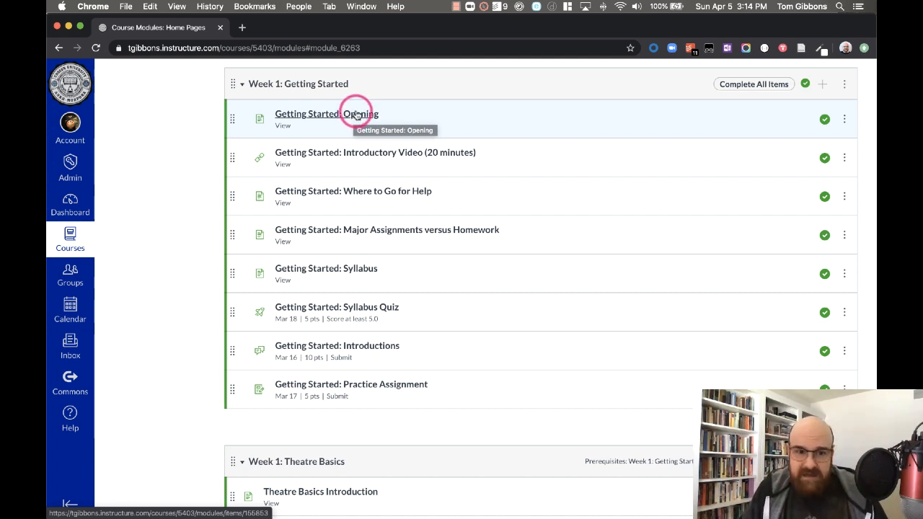
- Copy the link address of the "Getting Started: Opening" module item and open the course's Home Page for editing
right_click(357, 115)
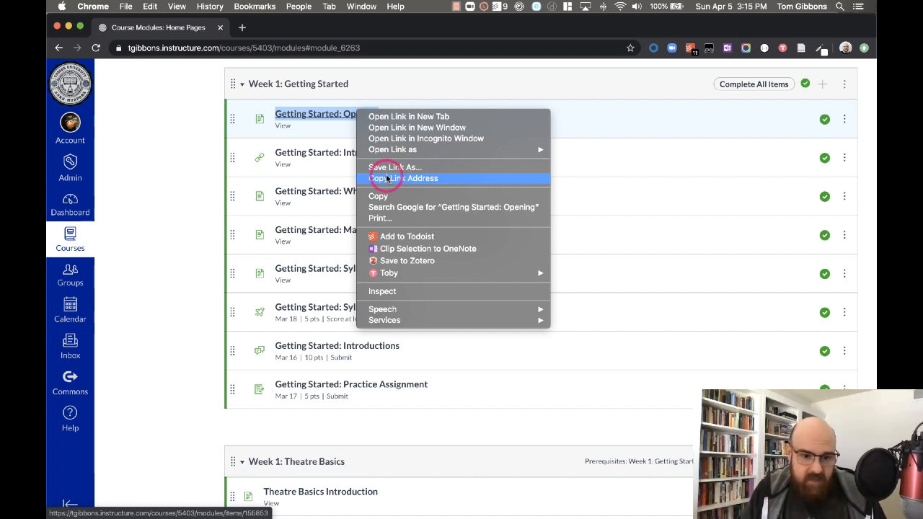
left_click(387, 178)
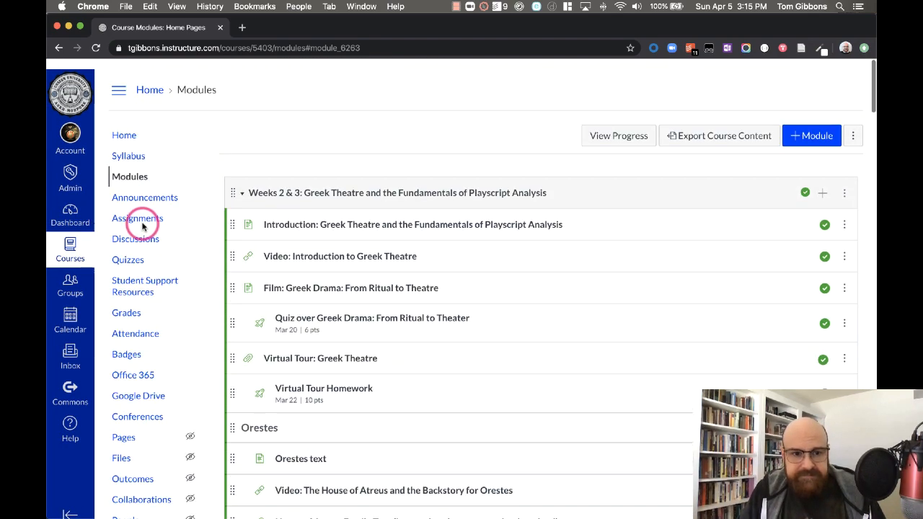
left_click(128, 124)
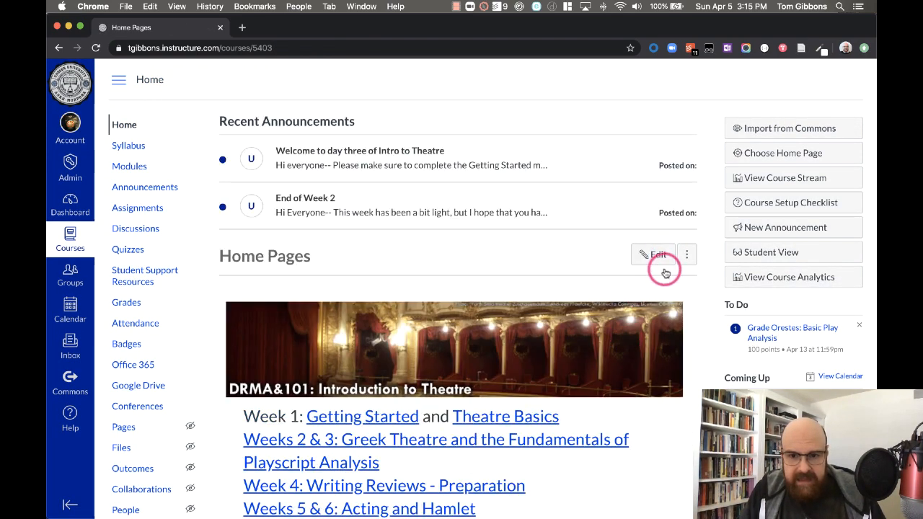
left_click(661, 260)
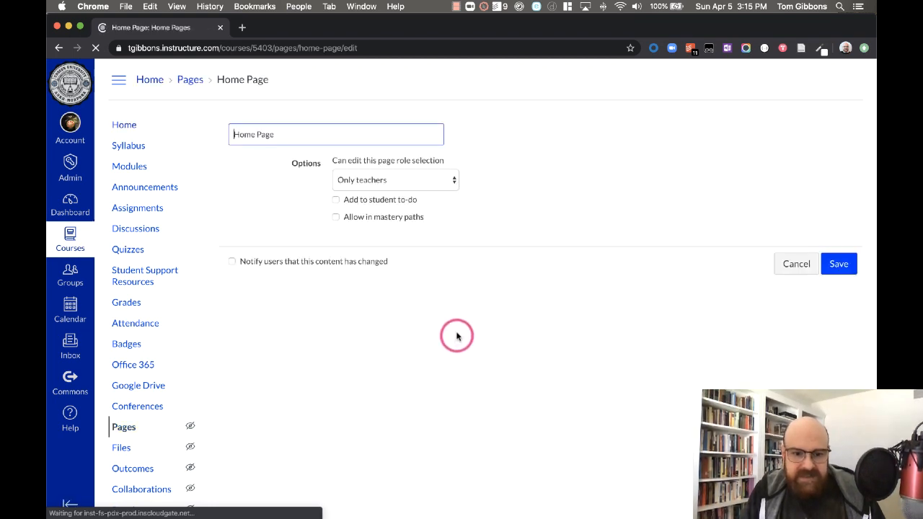
scroll(431, 220, "down", 3)
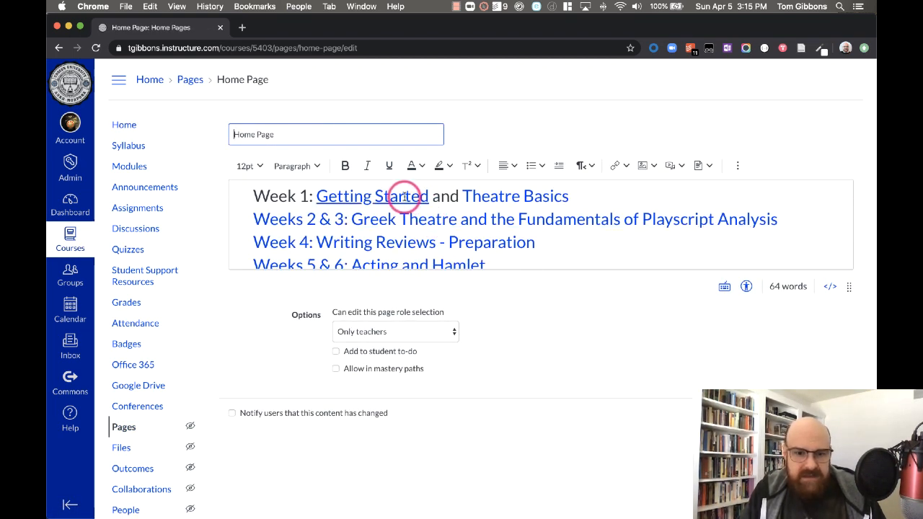
left_click(398, 196)
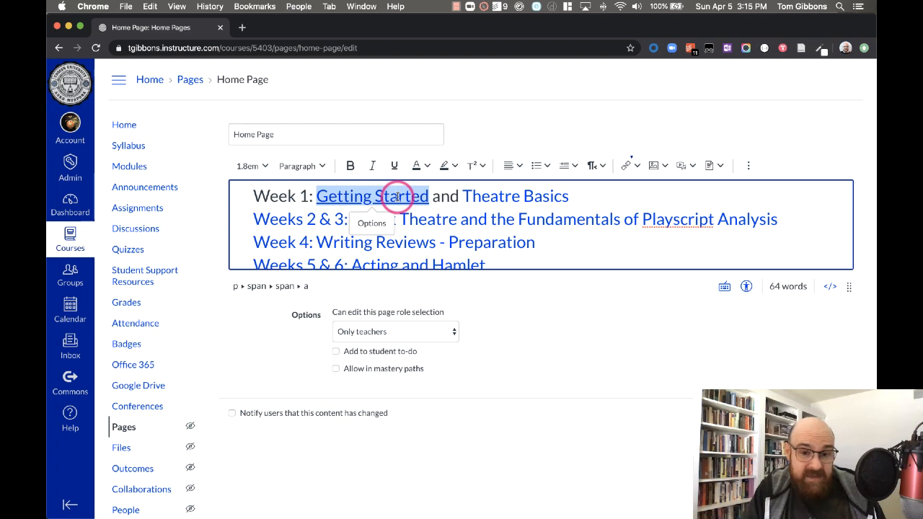
double_click(396, 196)
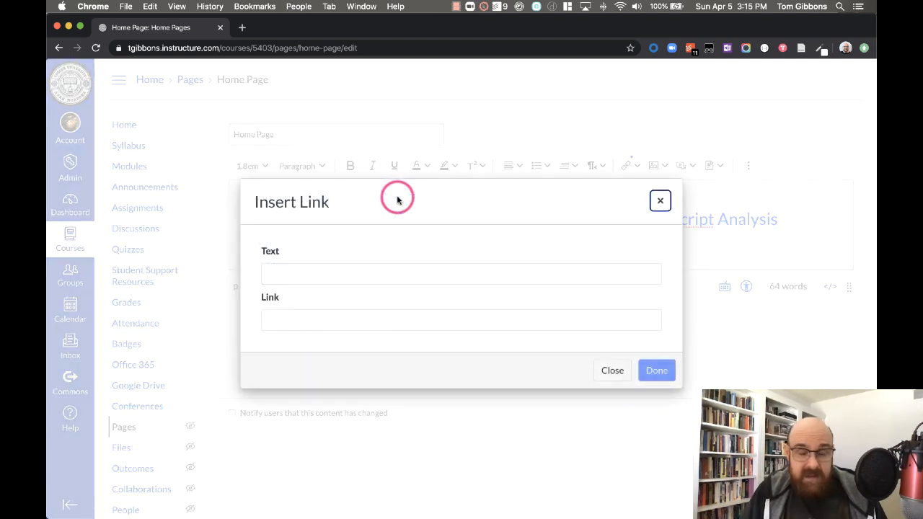
left_click(301, 317)
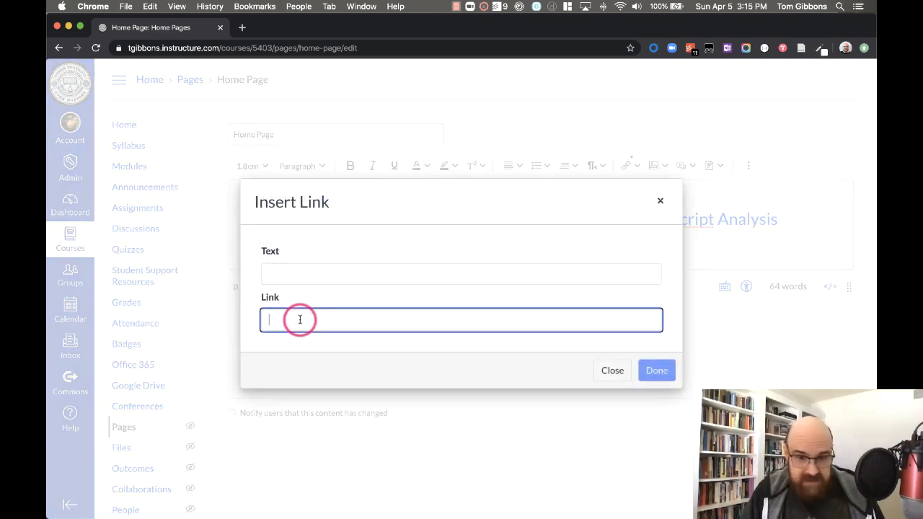
left_click(614, 373)
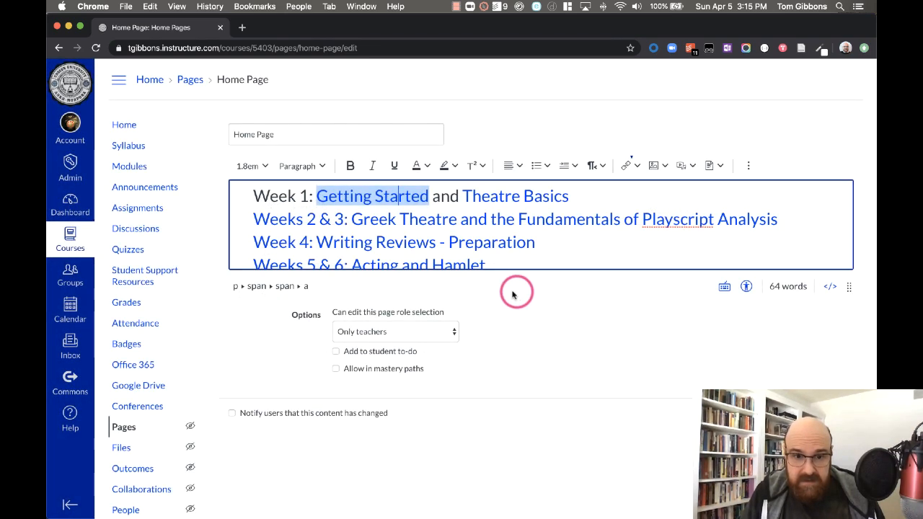
- Try to insert the copied module item address on the "Getting Started" text without entering any link text
key("super+k")
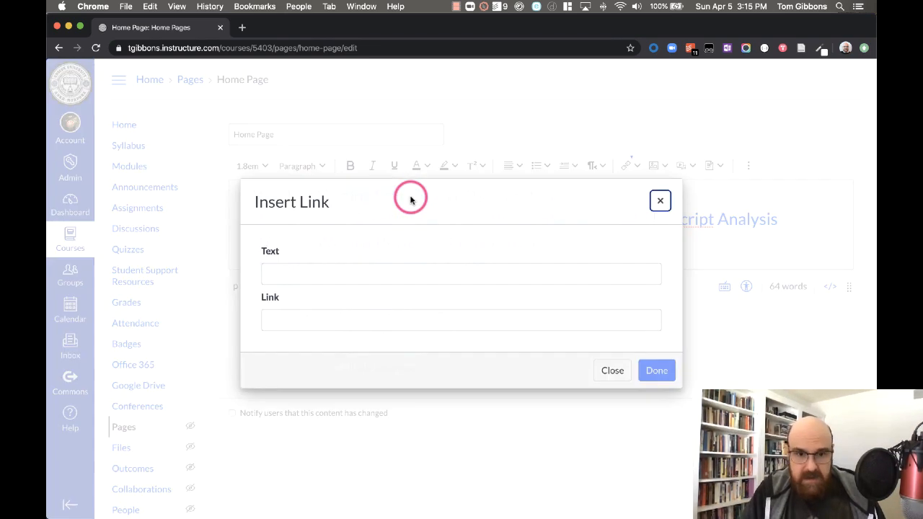
left_click(307, 322)
key("super+v")
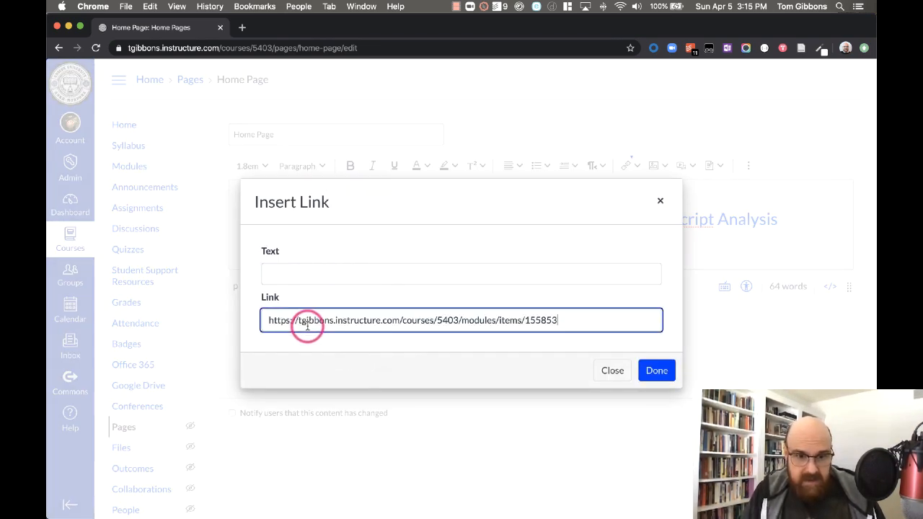
left_click(657, 371)
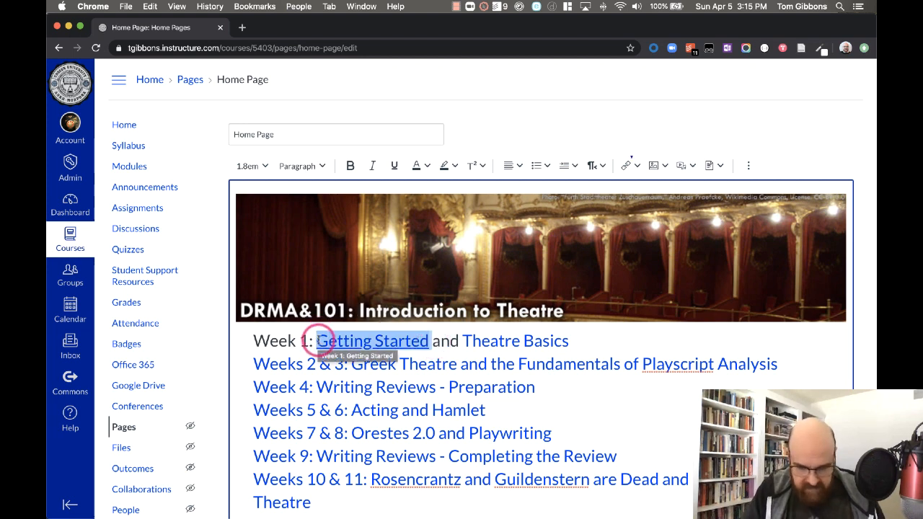
- Link the selected words "Getting Started" in the Week 1 line to the copied "Getting Started: Opening" address and save the page
key("super+k")
left_click(318, 329)
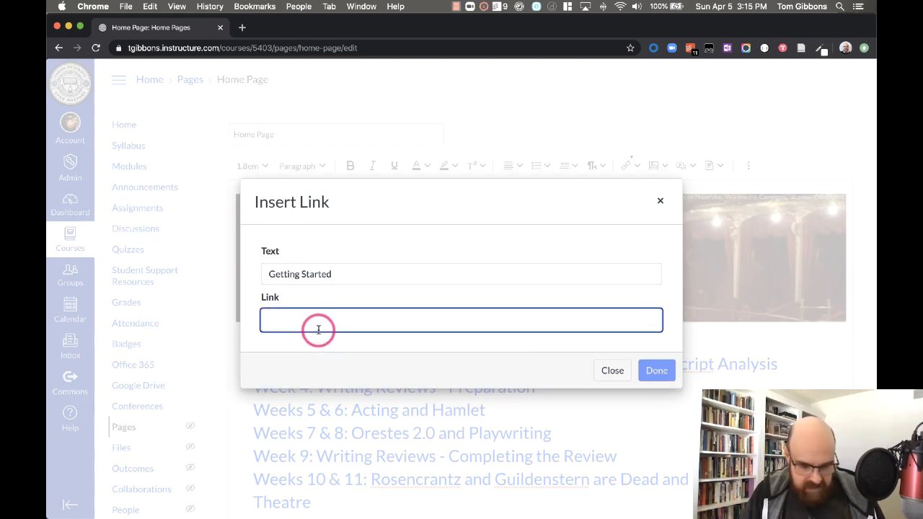
key("super+v")
left_click(655, 370)
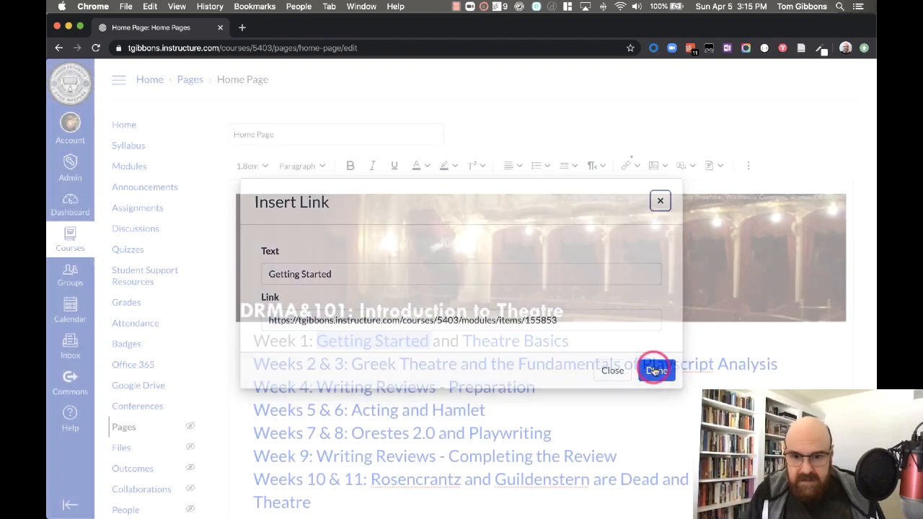
left_click(663, 366)
scroll(698, 382, "down", 5)
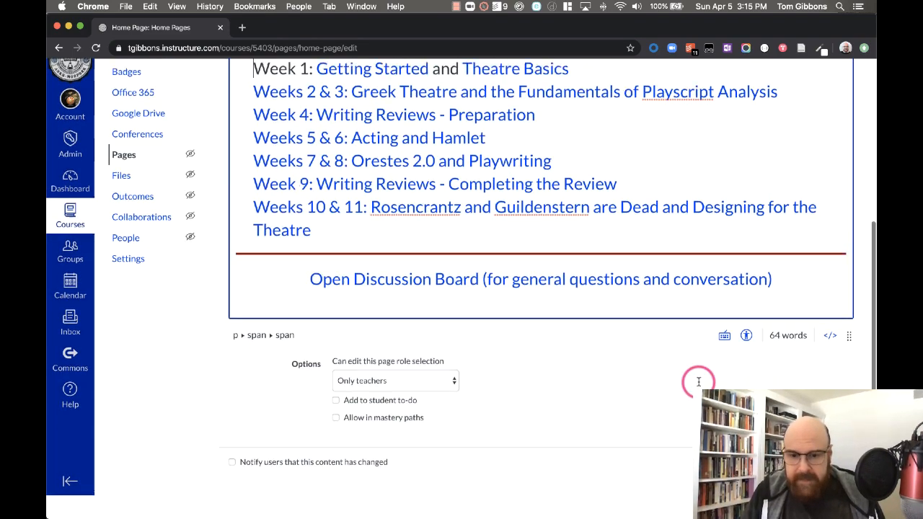
left_click(832, 485)
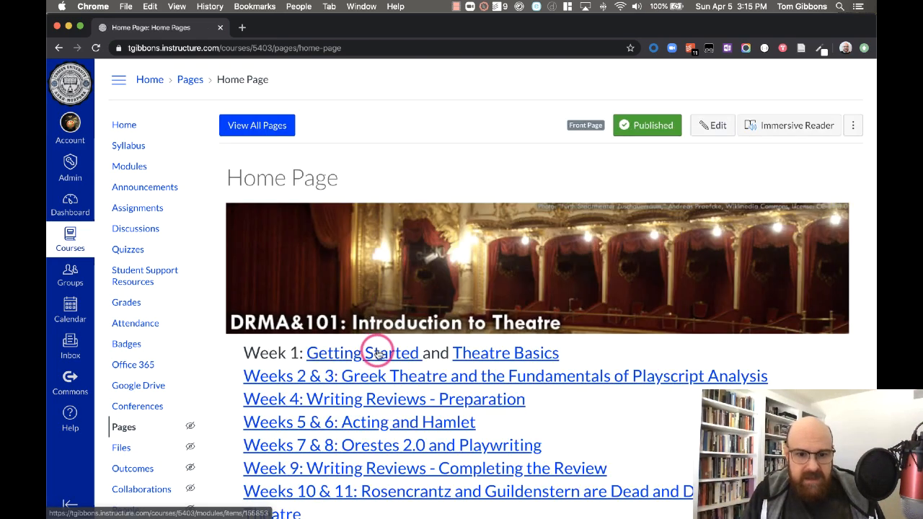
- Test the "Getting Started" link on the saved Home Page, view the page it opens and close its browser tab
left_click(377, 353)
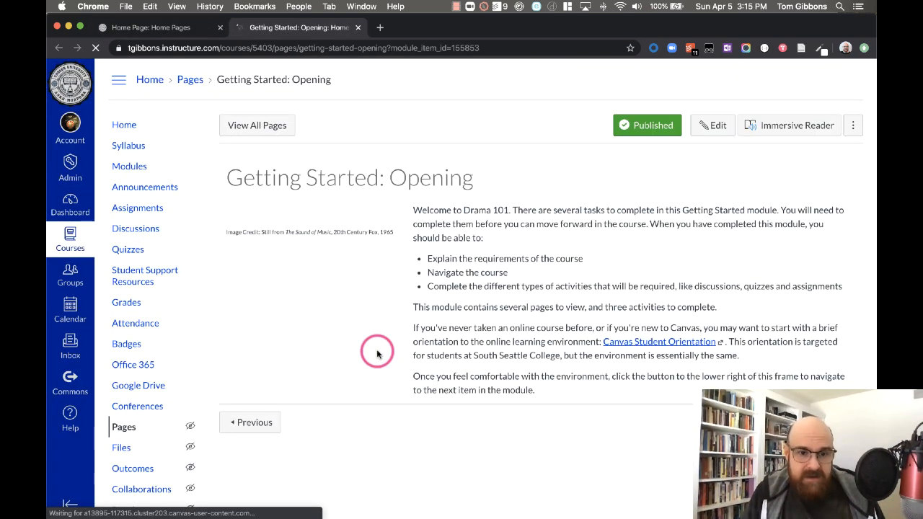
scroll(488, 253, "down", 1)
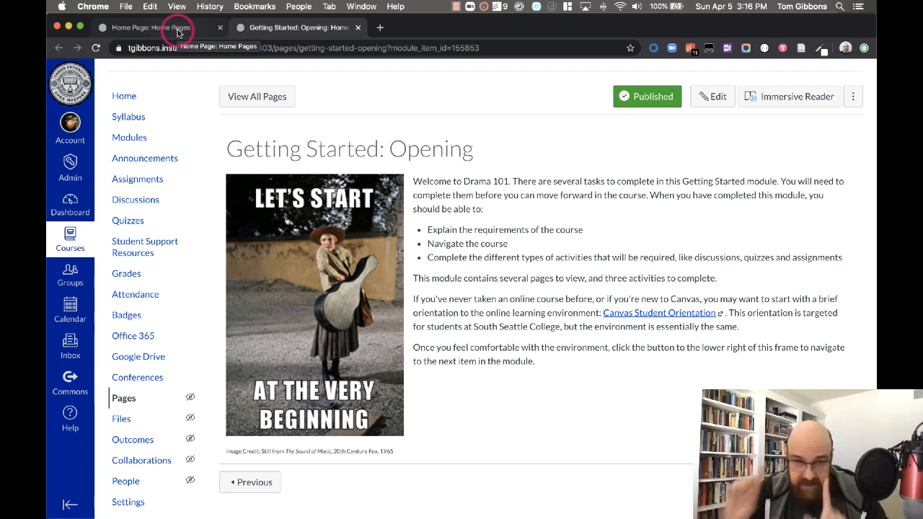
left_click(357, 29)
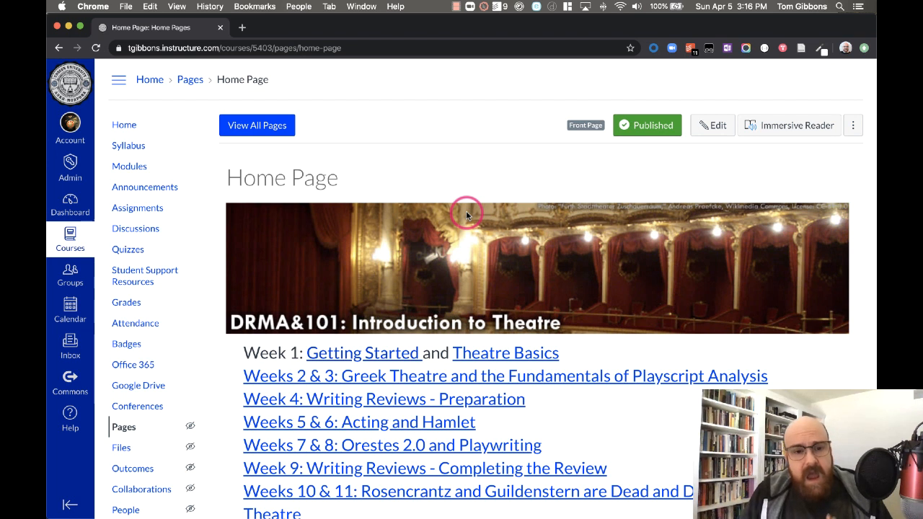
- Open the list of all course pages and look through their titles, publish states and the front page entry
left_click(275, 131)
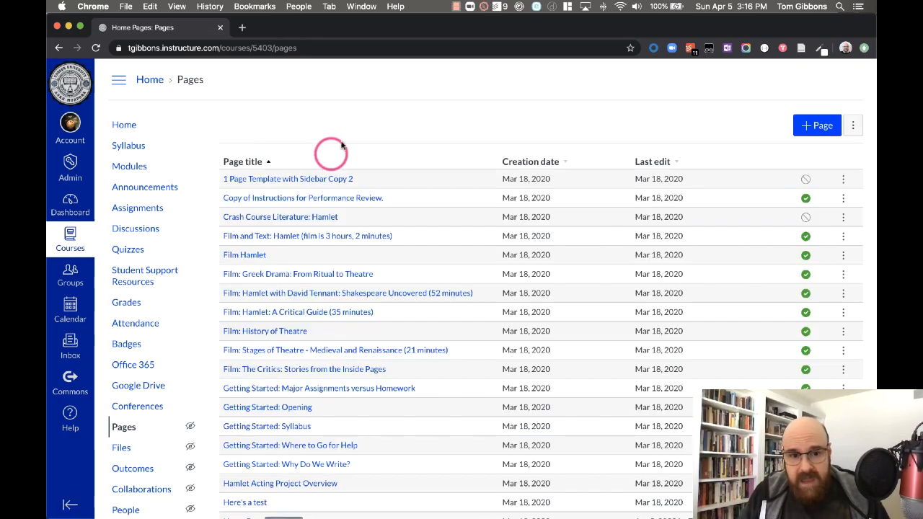
scroll(323, 187, "down", 8)
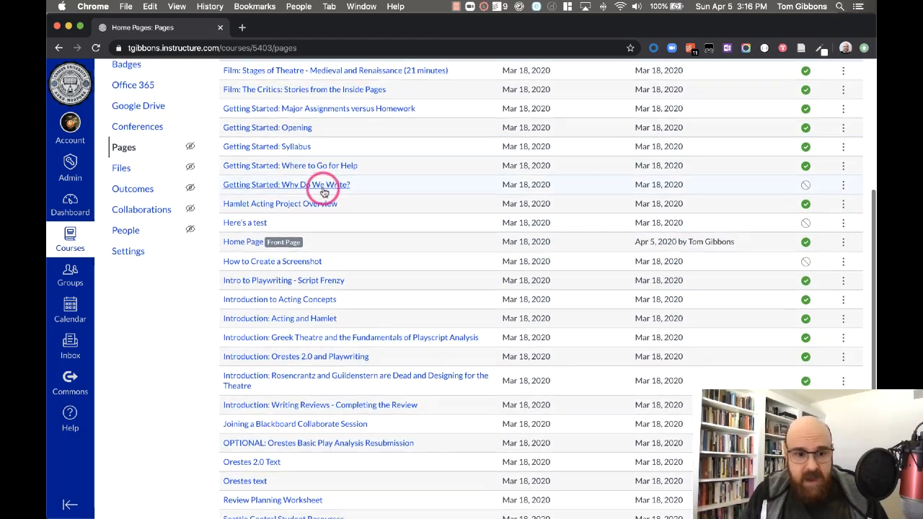
scroll(323, 191, "down", 7)
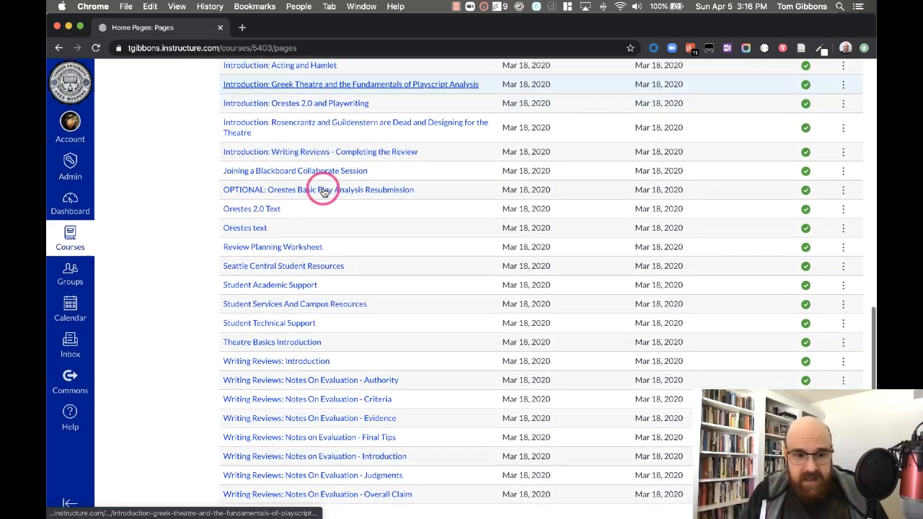
scroll(323, 192, "up", 1)
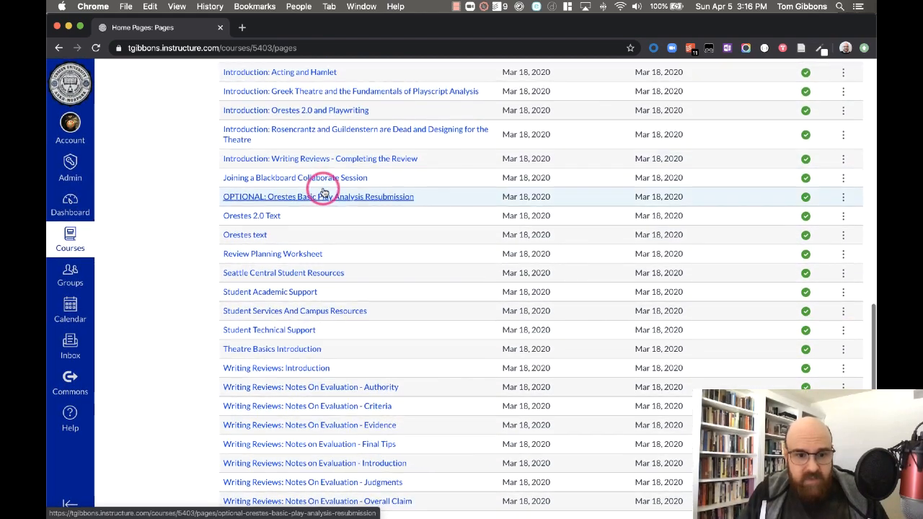
scroll(323, 192, "up", 7)
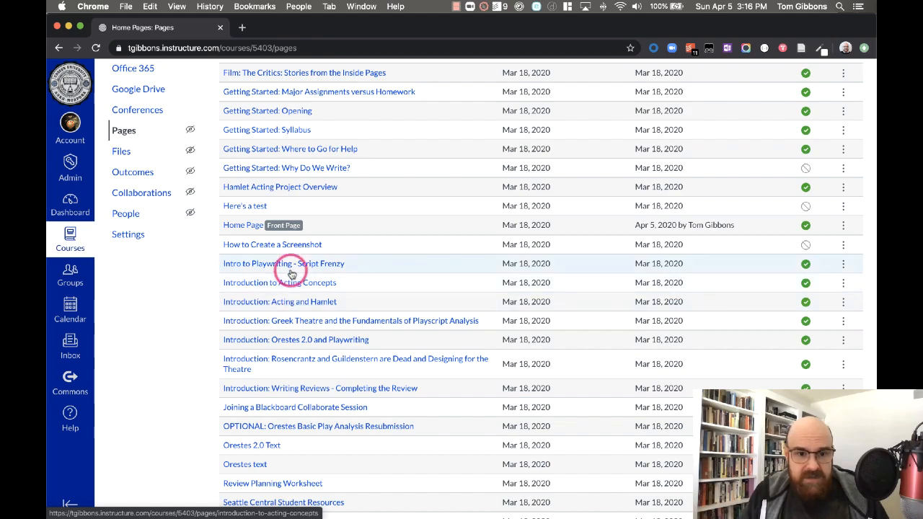
scroll(367, 249, "up", 1)
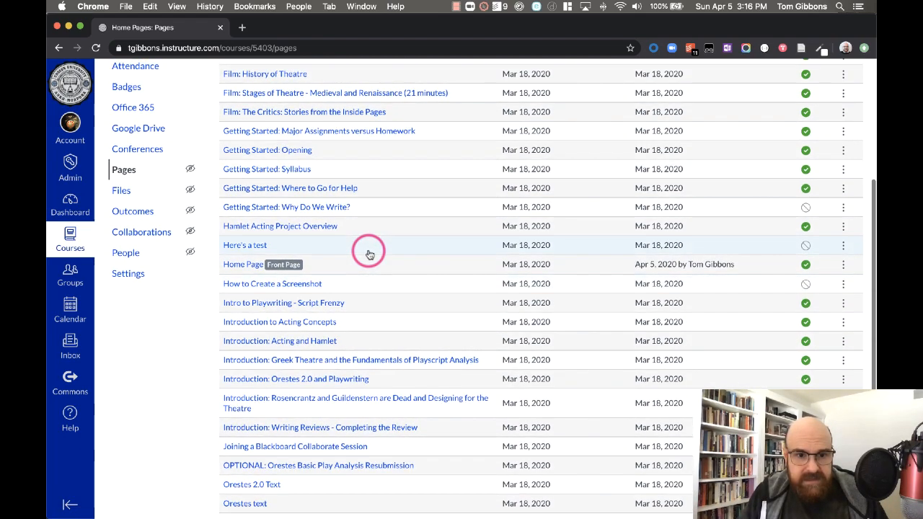
- Open the course modules in a separate browser tab and look through the Weeks 2 & 3 and Week 1 modules
scroll(369, 254, "up", 7)
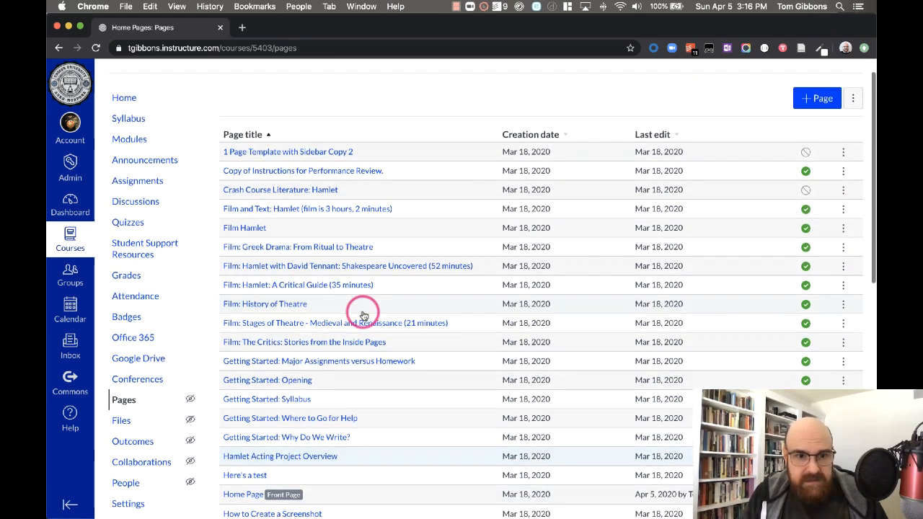
scroll(364, 315, "up", 1)
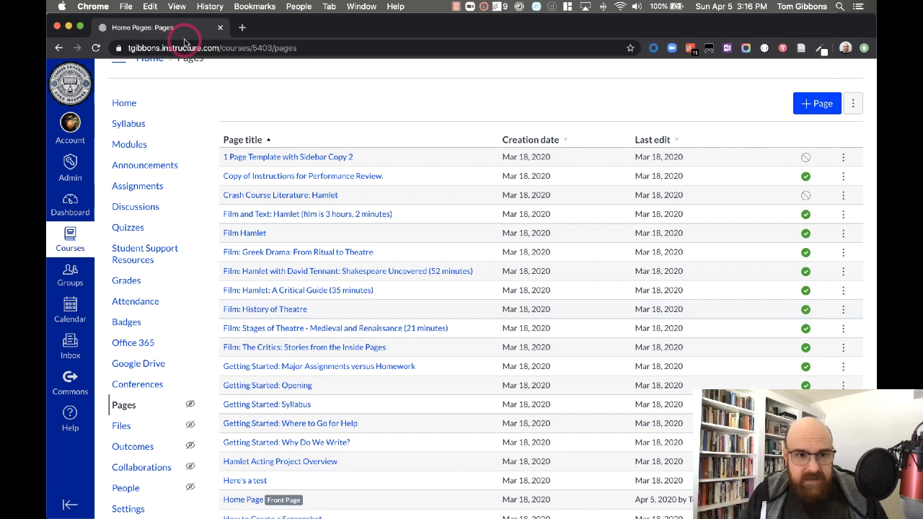
left_click(137, 145, "super")
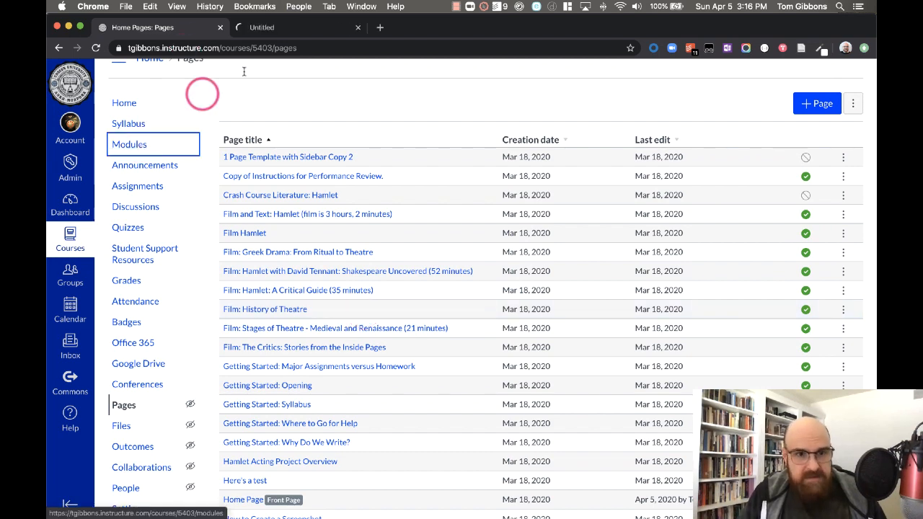
left_click(284, 27)
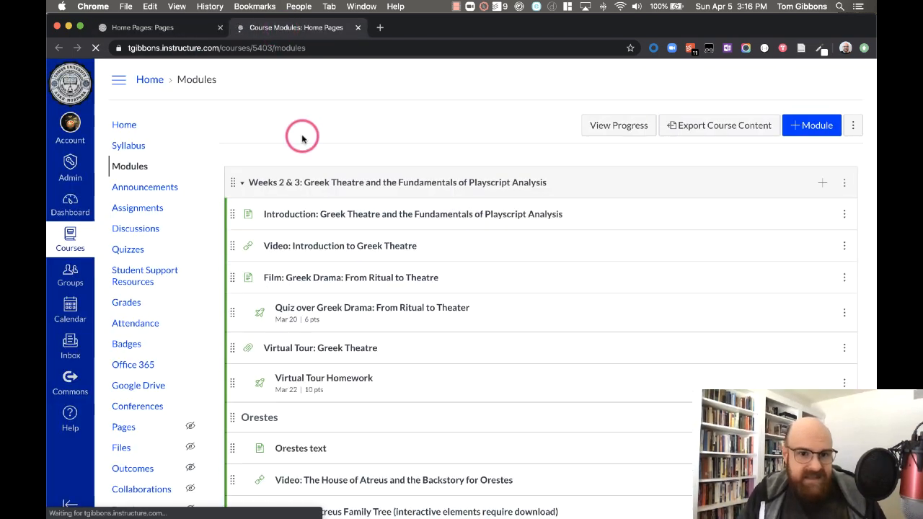
scroll(353, 137, "down", 15)
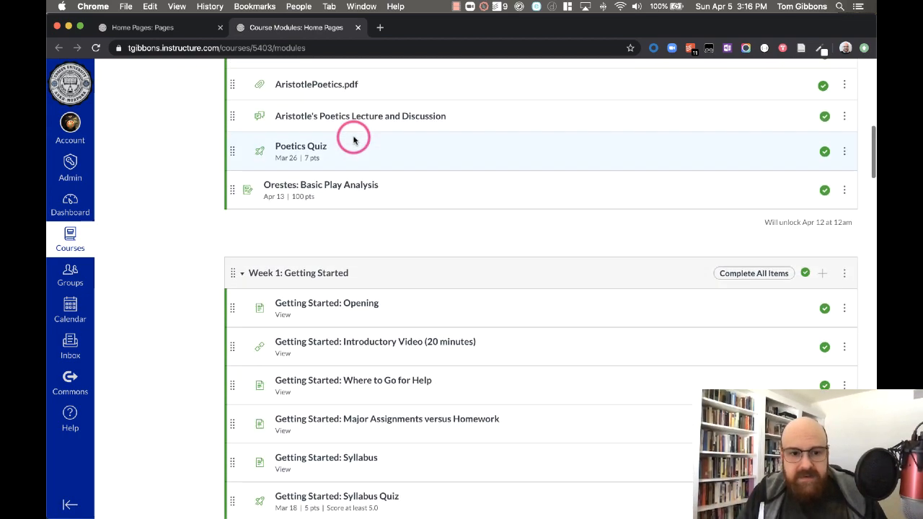
scroll(353, 139, "up", 15)
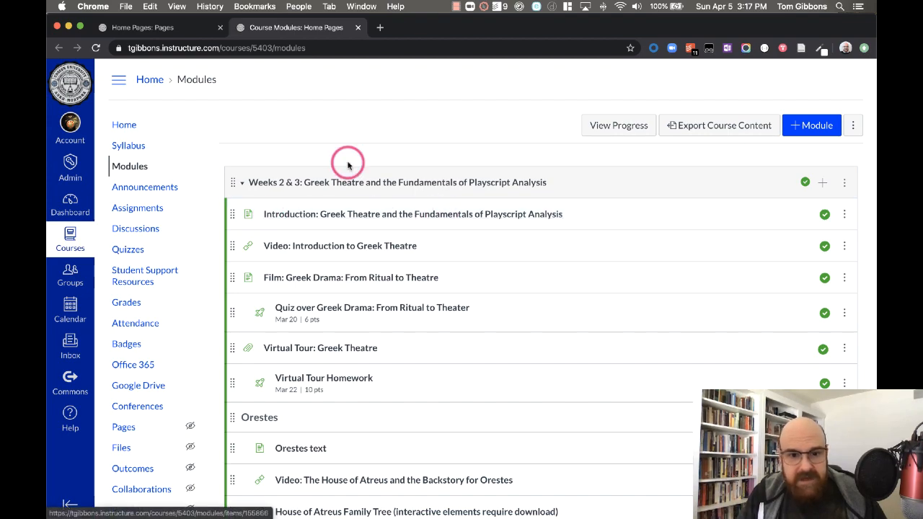
- In the course pages list, set "Introduction: Greek Theatre and the Fundamentals of Playscript Analysis" as the front page
left_click(160, 28)
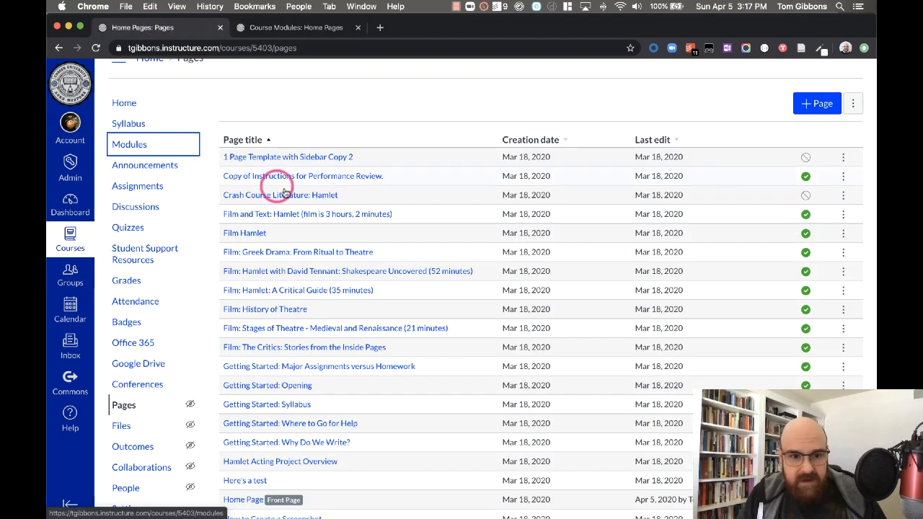
scroll(299, 247, "down", 10)
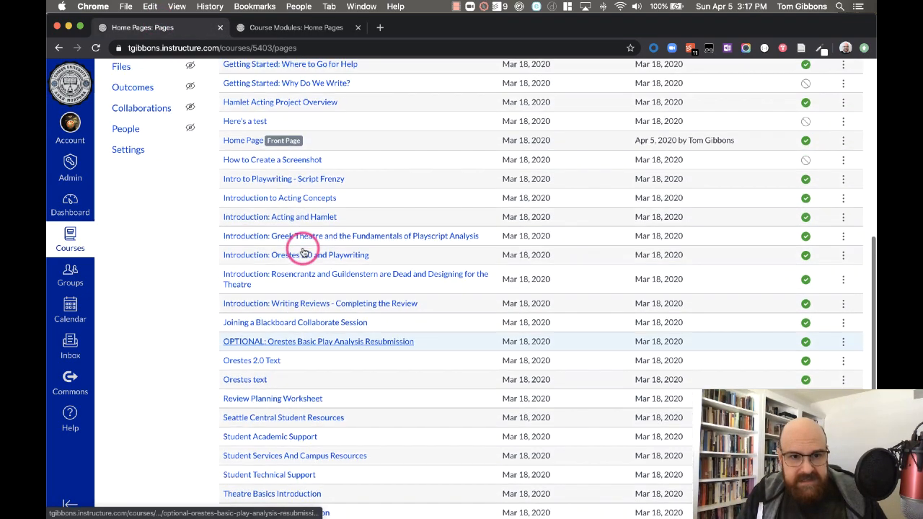
scroll(302, 252, "up", 1)
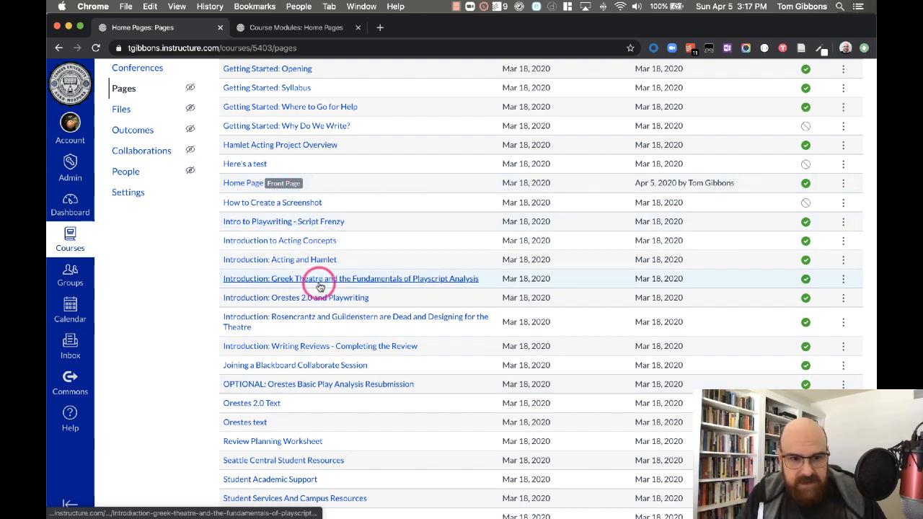
left_click(843, 281)
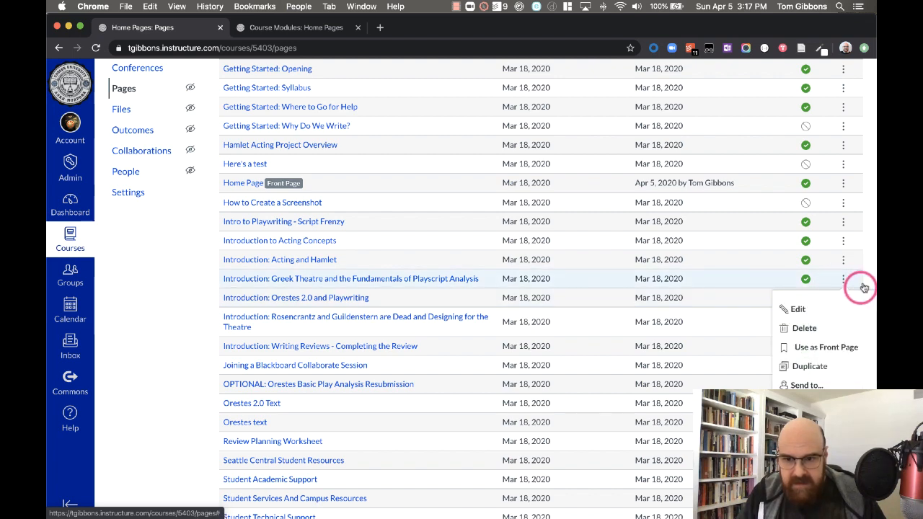
left_click(825, 347)
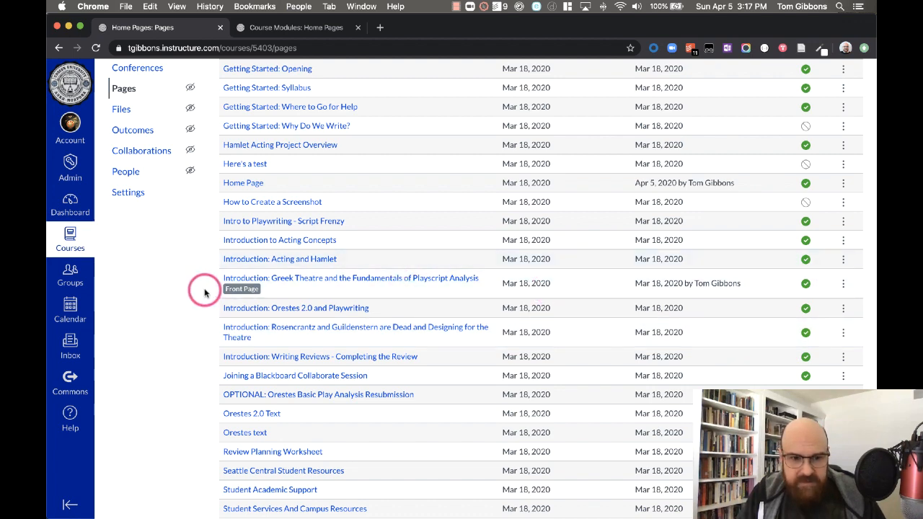
- Open the course home and look through the content displayed by the newly chosen front page
scroll(210, 283, "up", 1)
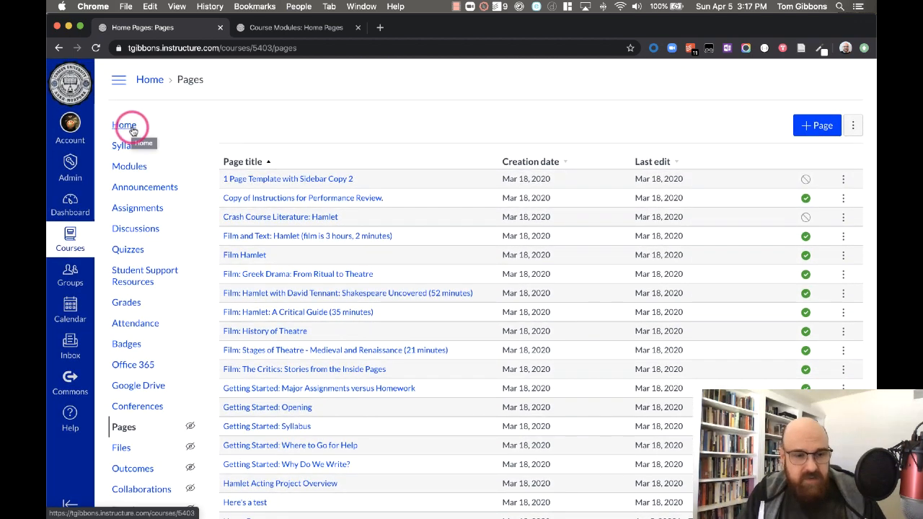
left_click(132, 128)
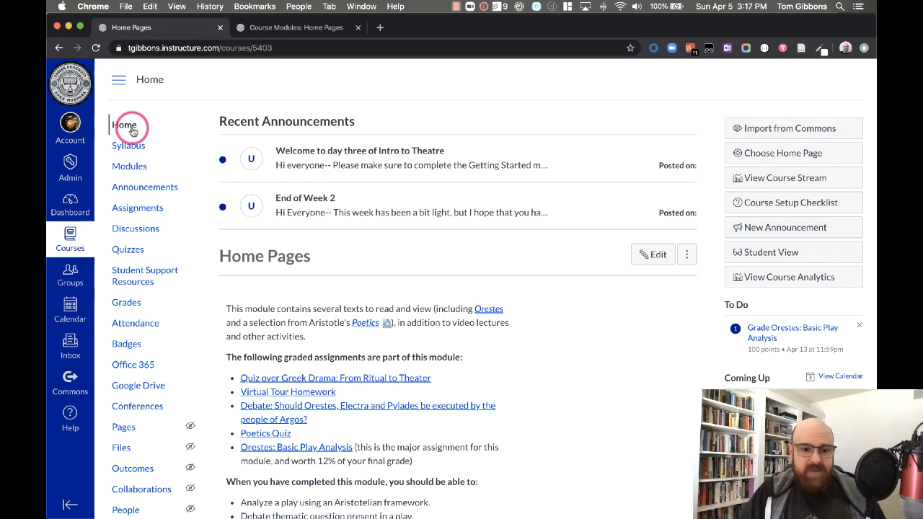
scroll(598, 351, "down", 5)
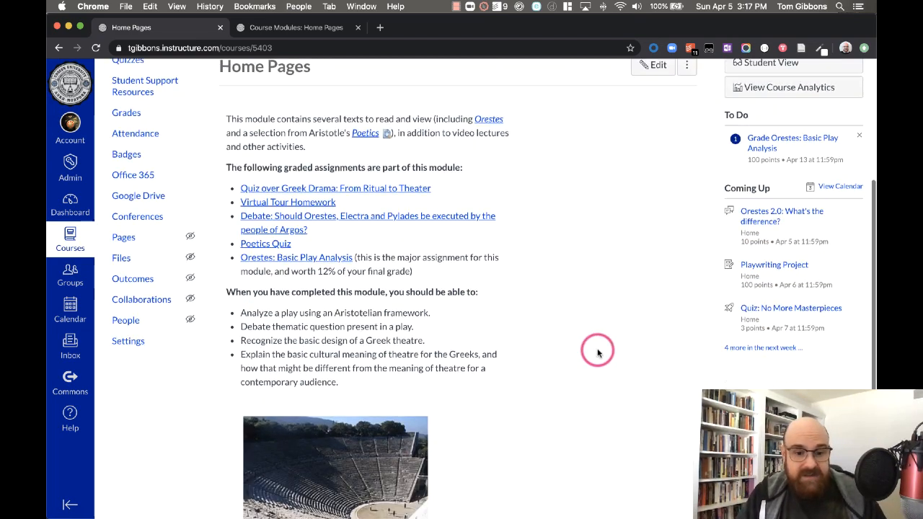
scroll(595, 346, "up", 4)
scroll(595, 350, "down", 4)
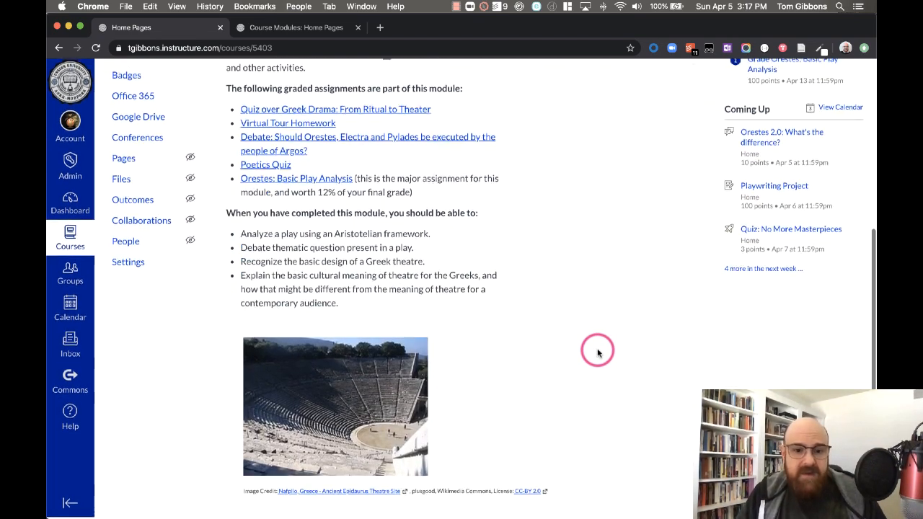
scroll(534, 318, "up", 5)
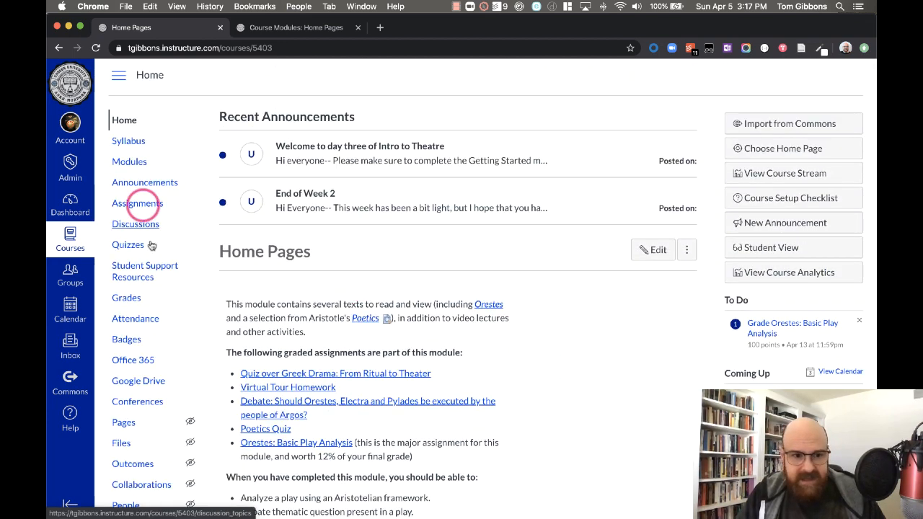
- View the "Introduction: Greek Theatre and the Fundamentals of Playscript Analysis" page from the modules and compare it with its display on the course home
left_click(134, 165)
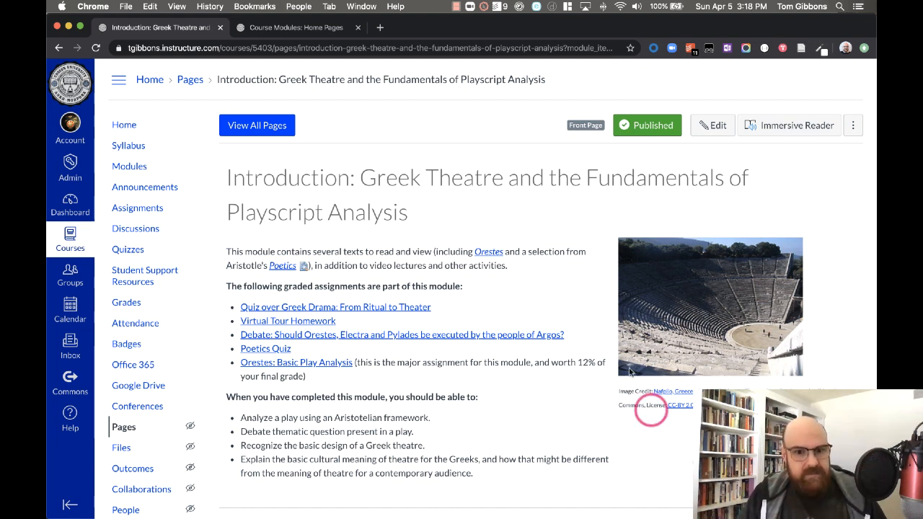
left_click(128, 125)
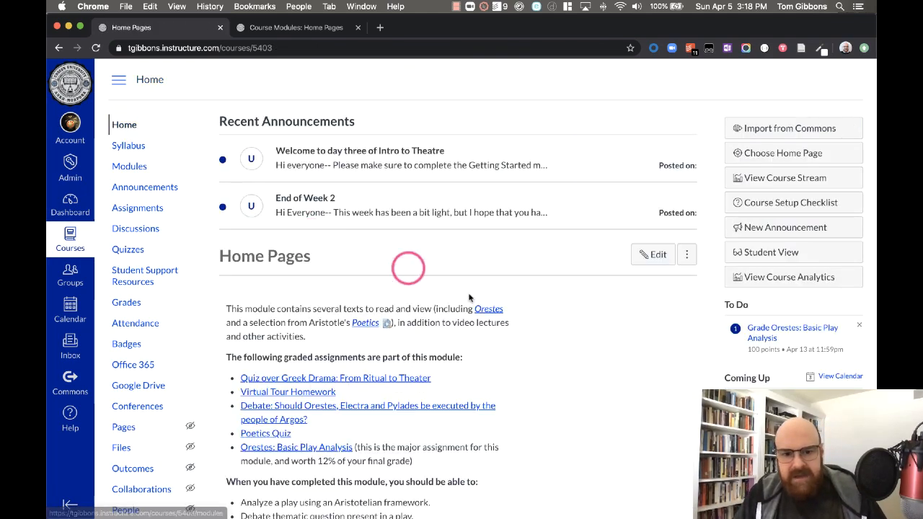
scroll(600, 364, "down", 5)
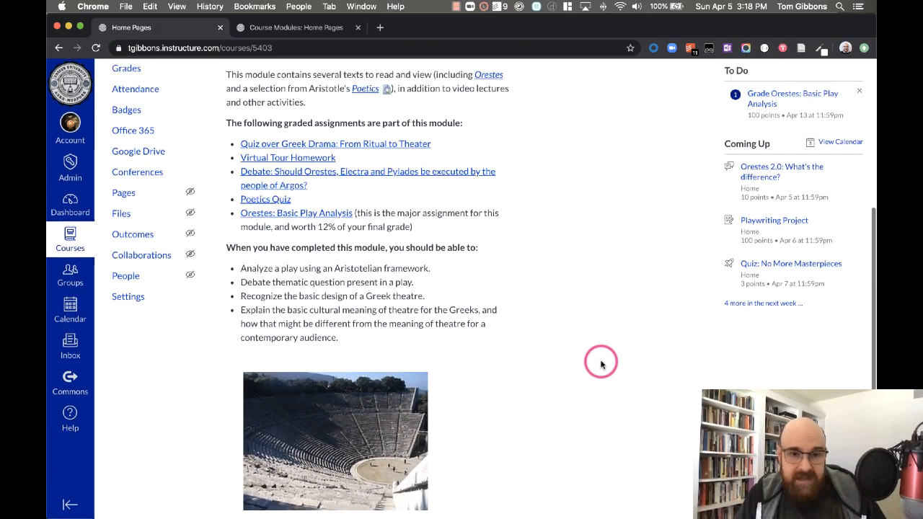
scroll(600, 364, "up", 4)
scroll(601, 364, "down", 5)
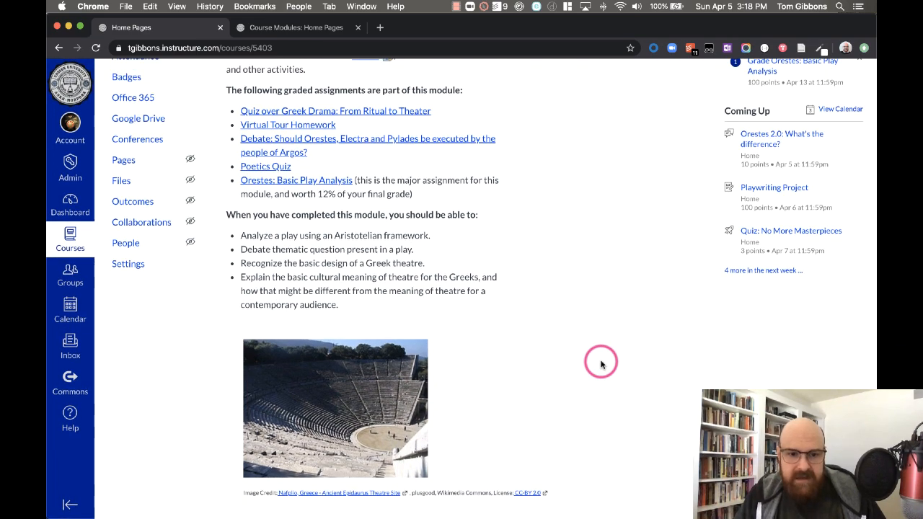
scroll(601, 364, "up", 6)
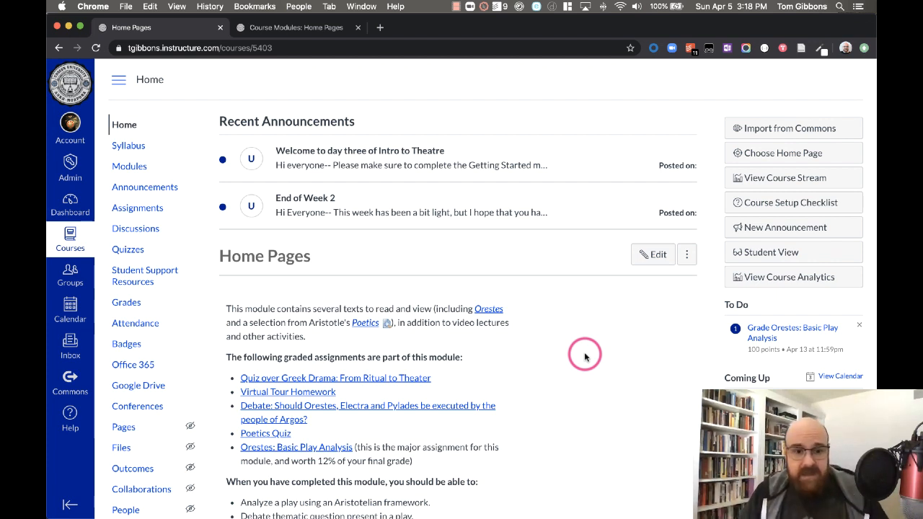
- Edit the Greek Theatre introduction page from the course home, enlarge the editing area and save the page with its content as is
left_click(646, 263)
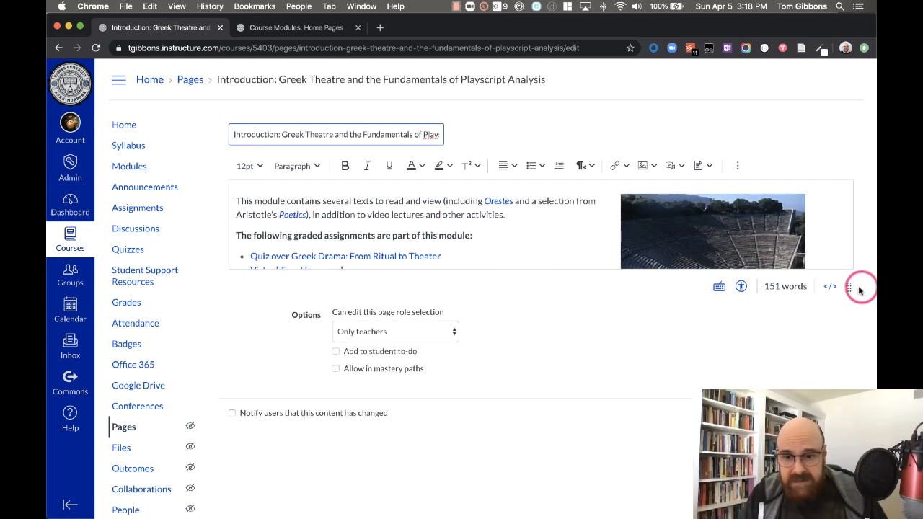
left_click_drag(849, 286, 849, 497)
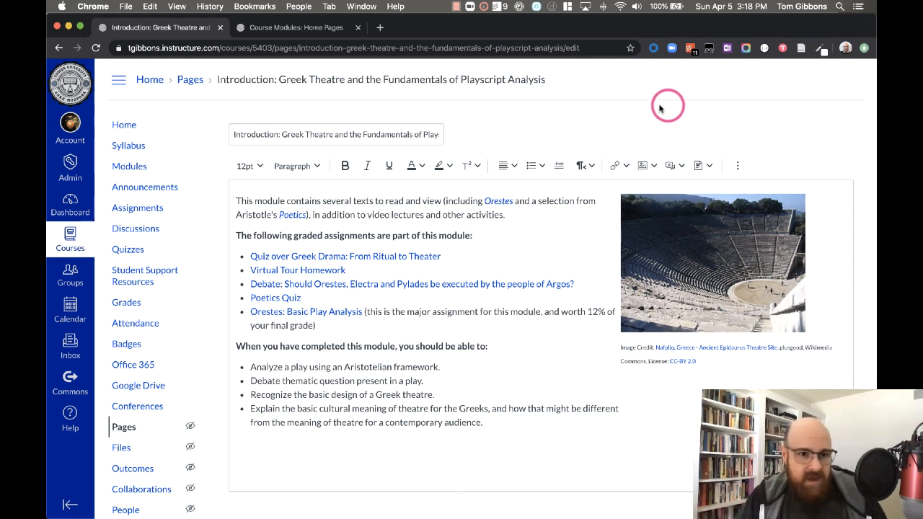
scroll(710, 137, "down", 5)
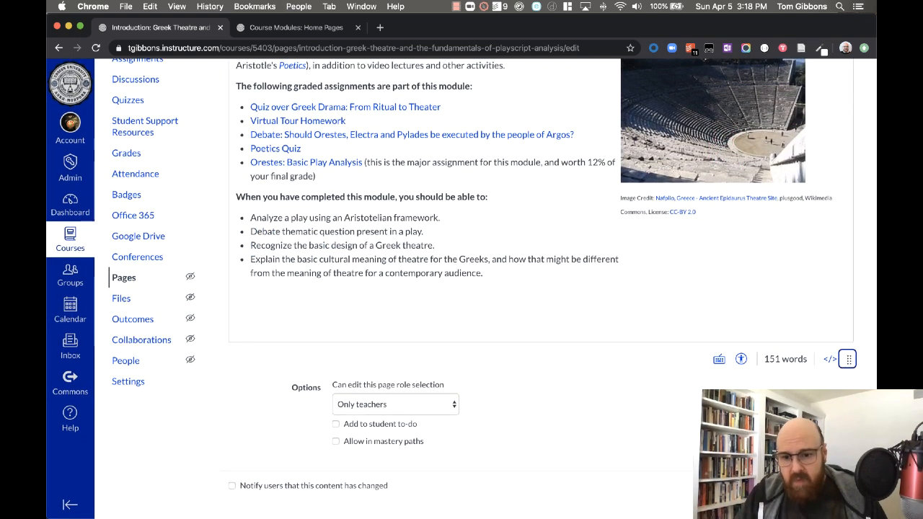
left_click(834, 486)
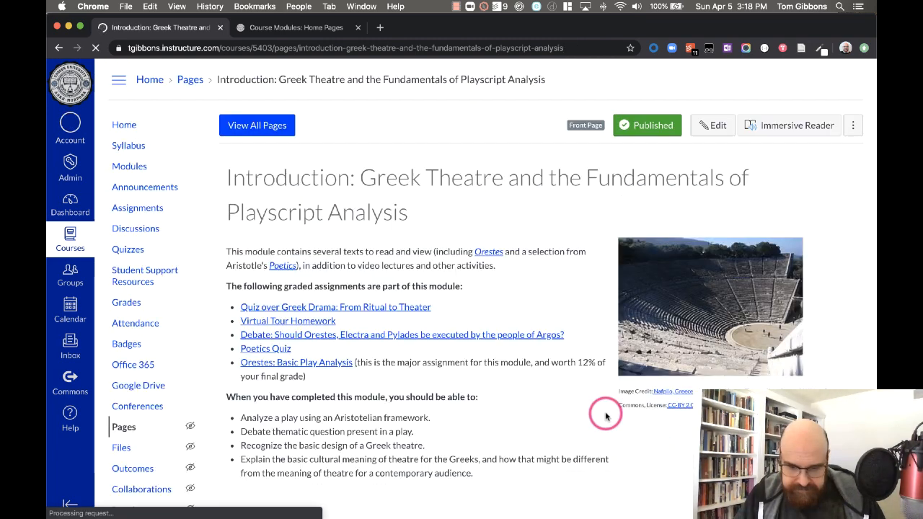
- Return to the course home and check how the saved Greek Theatre introduction page displays there
left_click(126, 123)
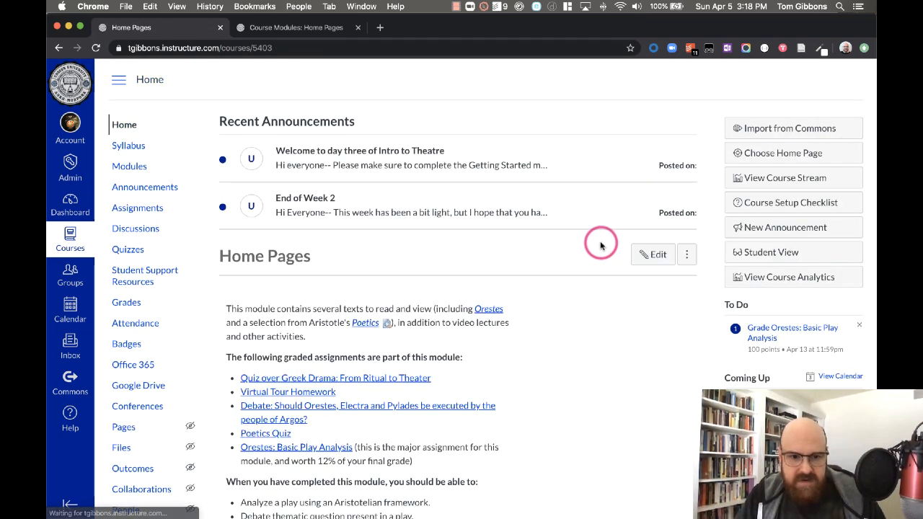
scroll(607, 356, "down", 8)
scroll(606, 359, "up", 5)
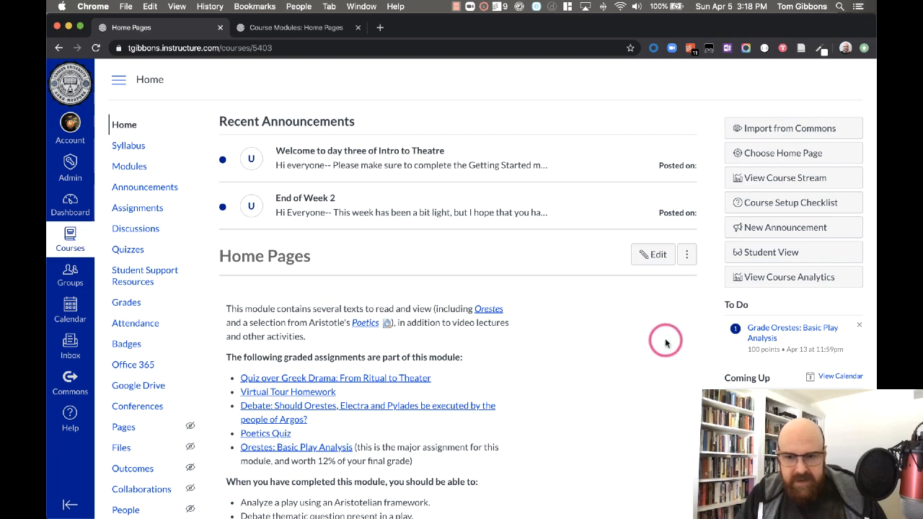
- Set "Home Page" as the course's front page again from the list of all pages
scroll(659, 364, "down", 1)
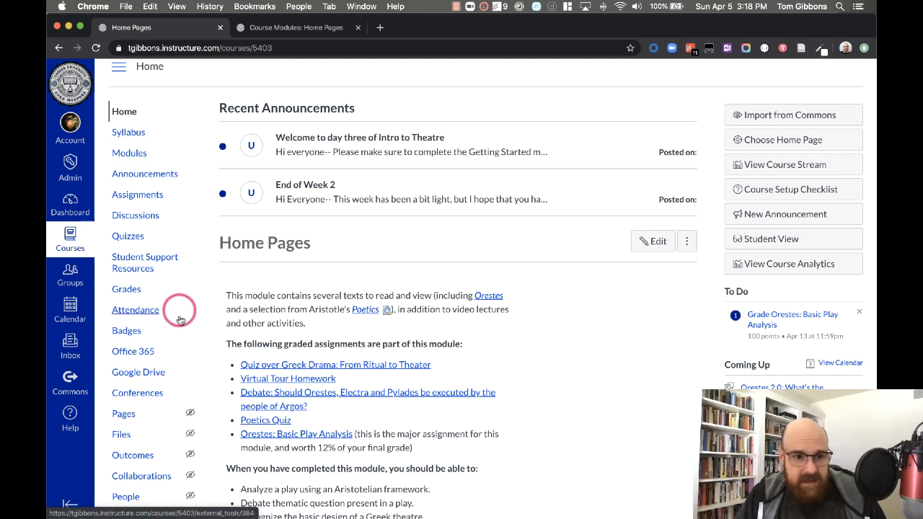
scroll(142, 274, "down", 4)
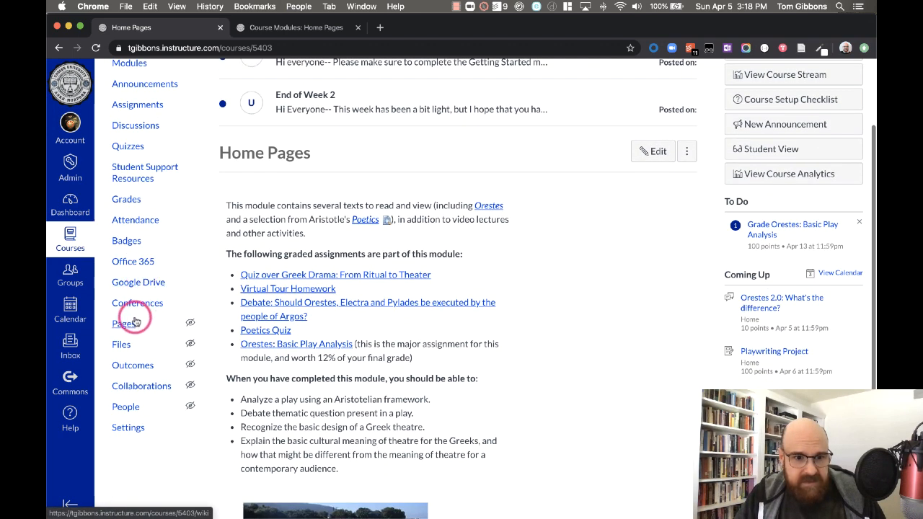
left_click(132, 322)
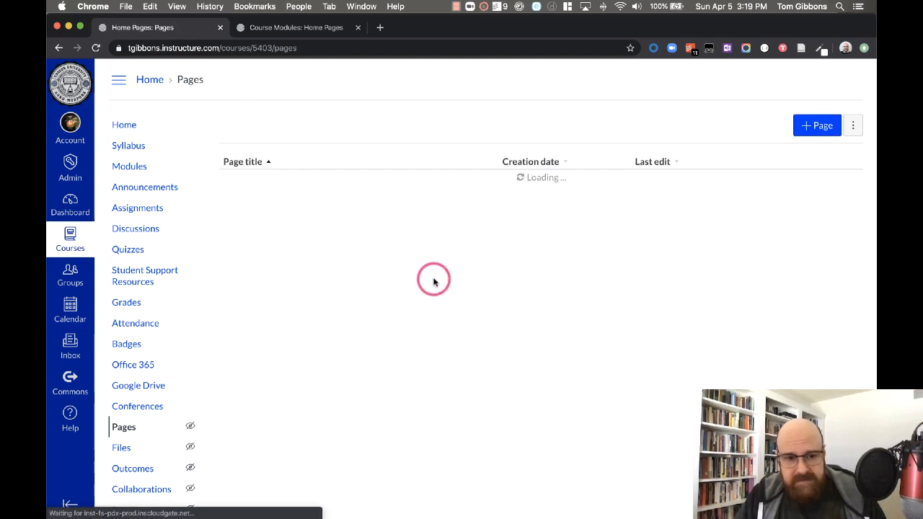
scroll(377, 333, "down", 5)
scroll(377, 337, "down", 1)
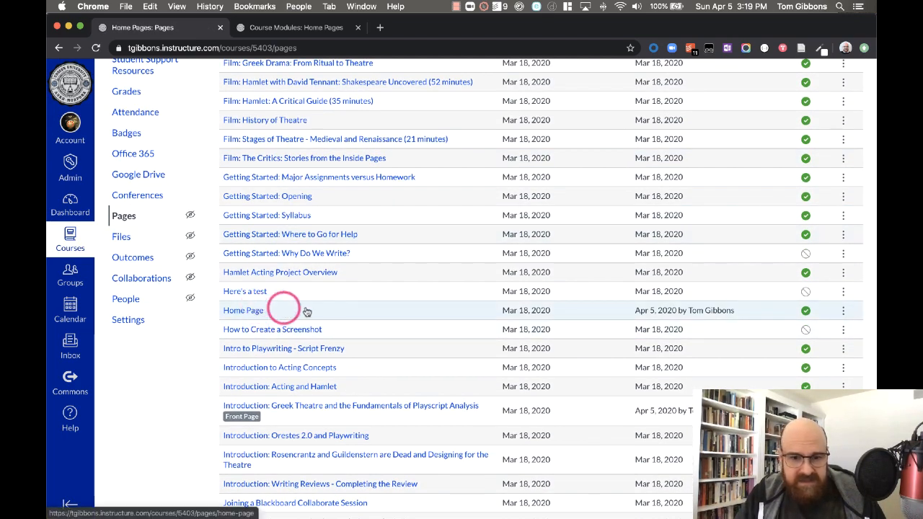
left_click(842, 310)
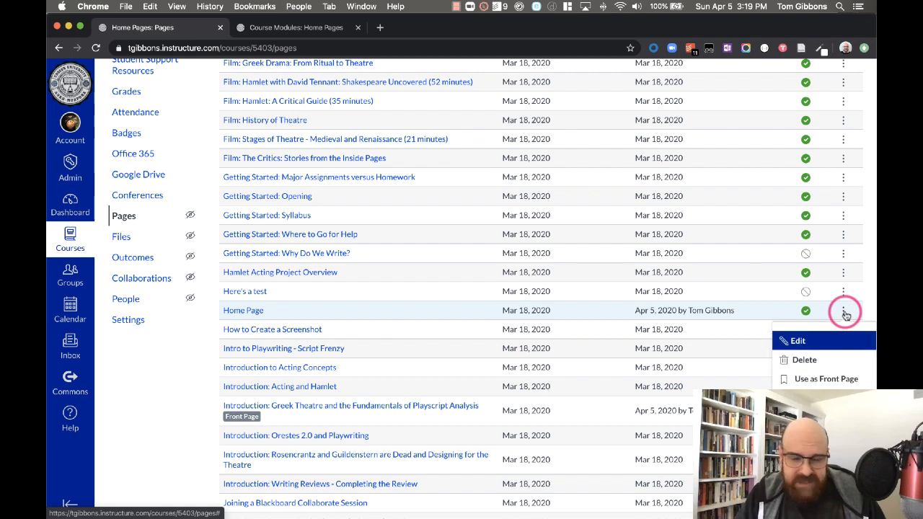
left_click(813, 378)
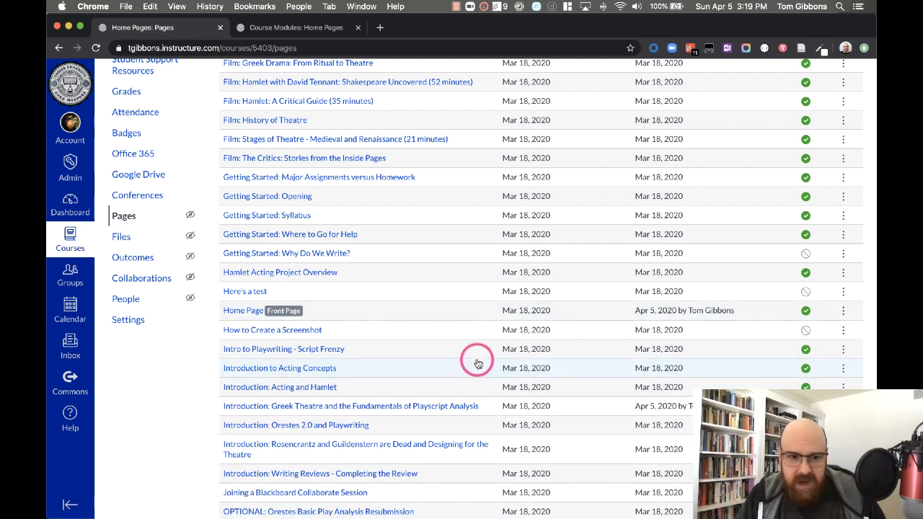
- Go back to the course home to view the restored front page
scroll(473, 360, "up", 6)
left_click(133, 166)
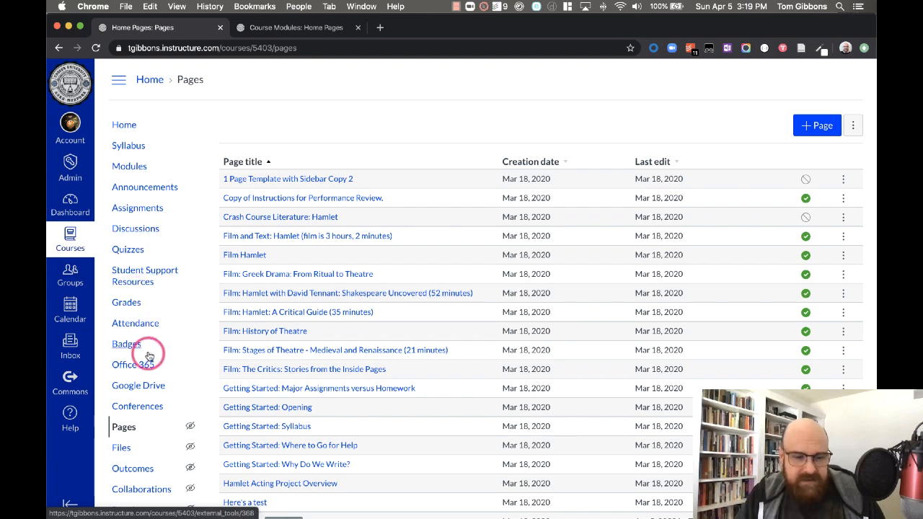
left_click(124, 124)
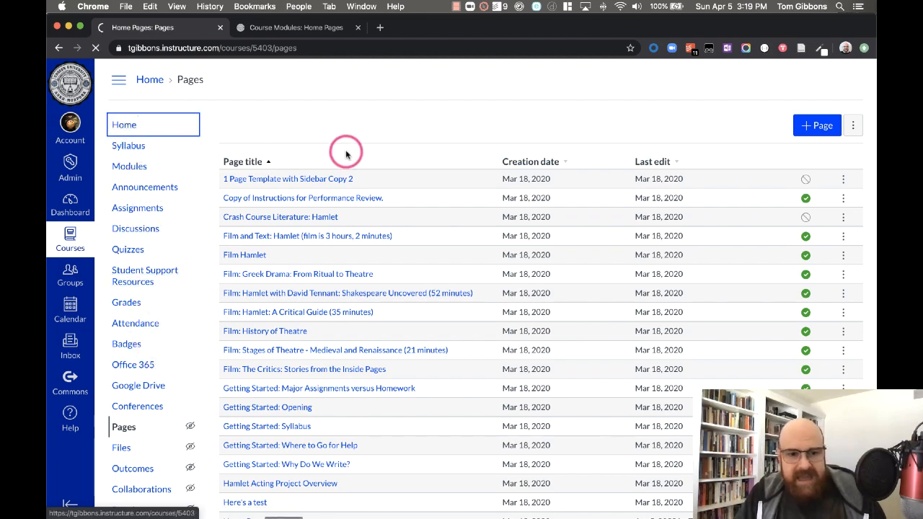
- Look over the restored front page and open the Introduction to Theatre 1 course to view its button-style home page
scroll(469, 161, "down", 5)
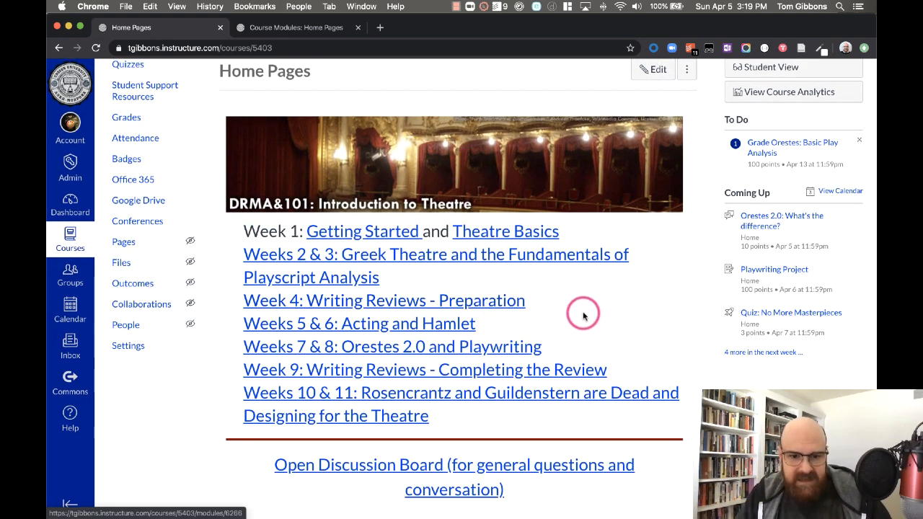
scroll(306, 325, "up", 3)
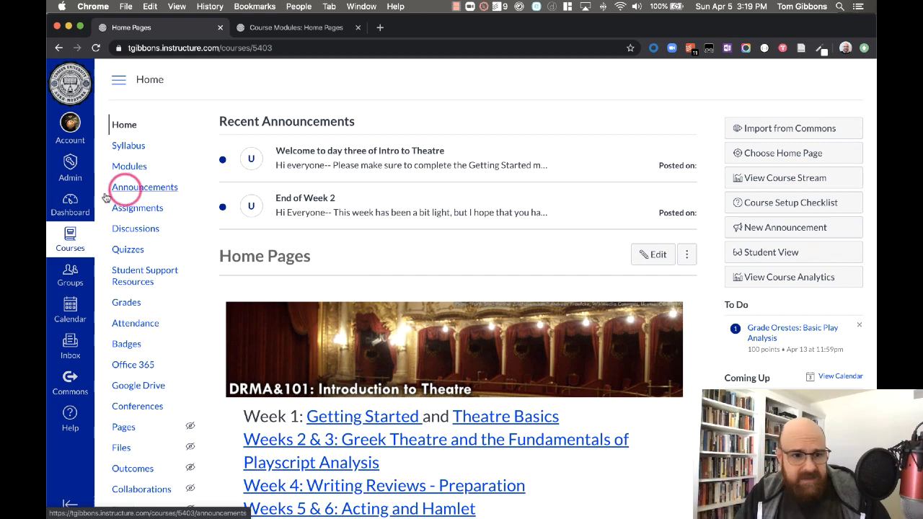
left_click(69, 249)
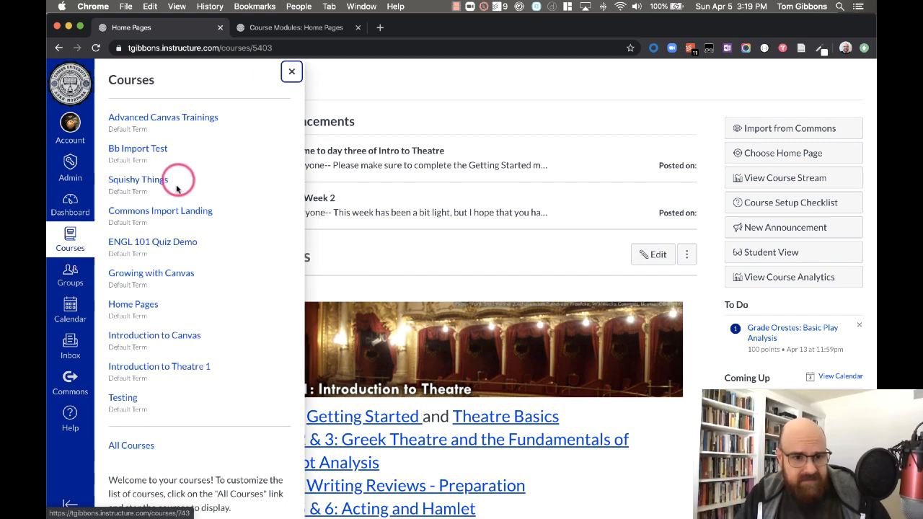
left_click(180, 366)
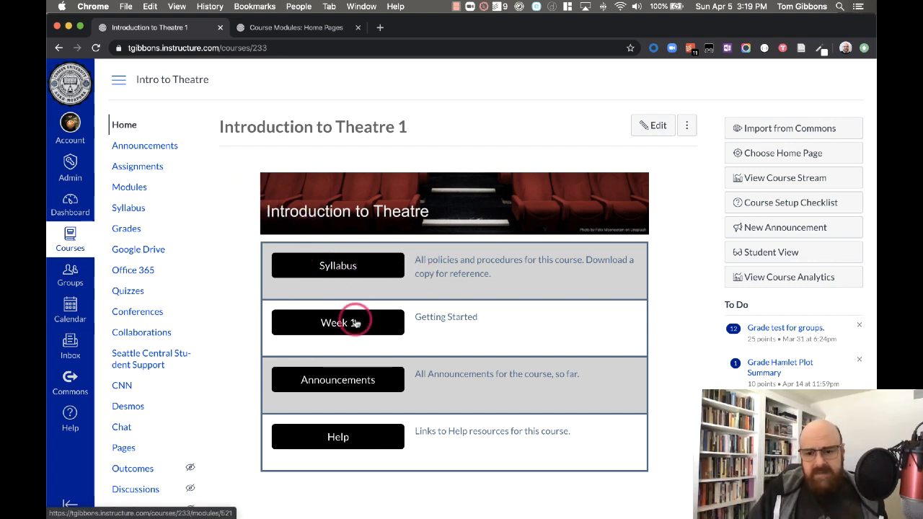
- Return to the Home Pages course's module list and examine the publish status of the Weeks 2 & 3 and Week 1: Getting Started modules
left_click(281, 29)
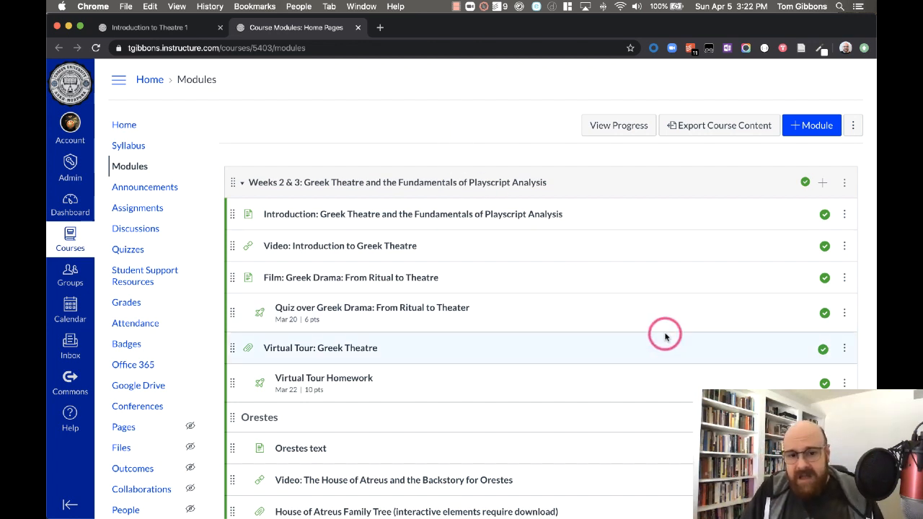
scroll(663, 334, "down", 2)
scroll(663, 333, "down", 15)
scroll(663, 333, "up", 3)
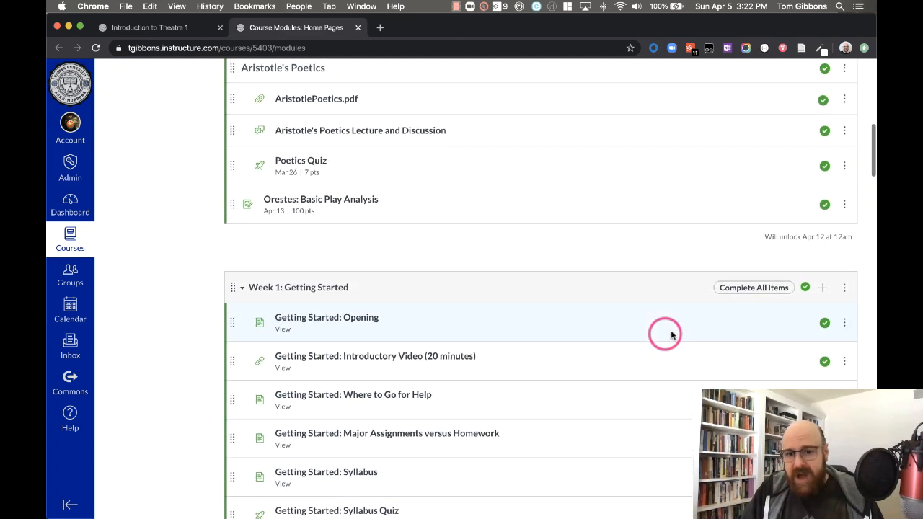
left_click(806, 288)
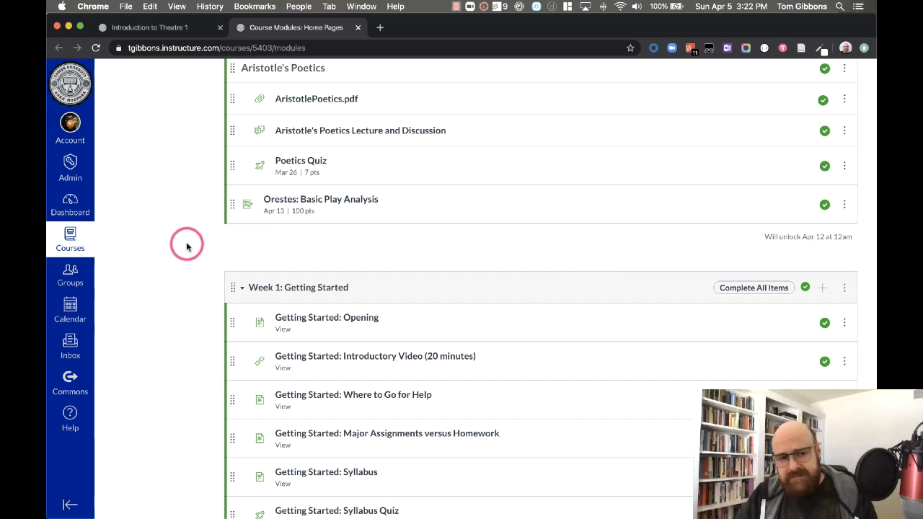
scroll(186, 246, "up", 8)
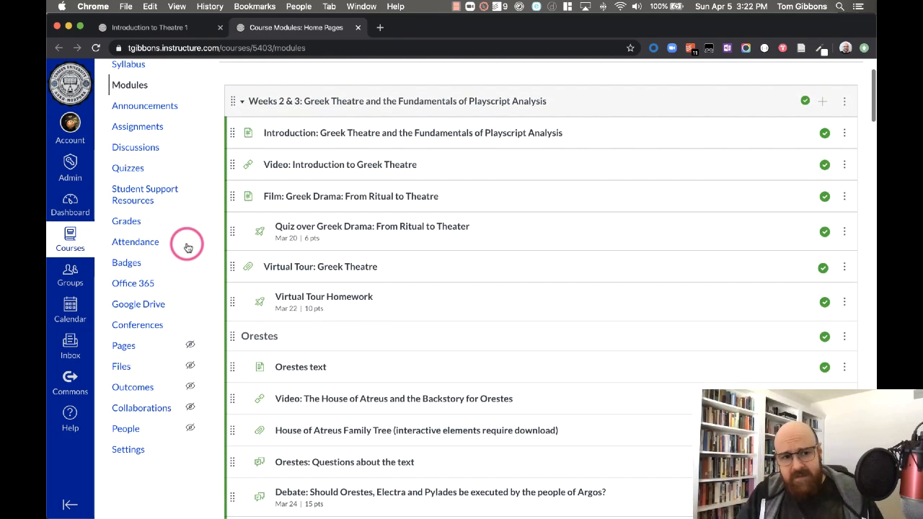
scroll(239, 173, "up", 3)
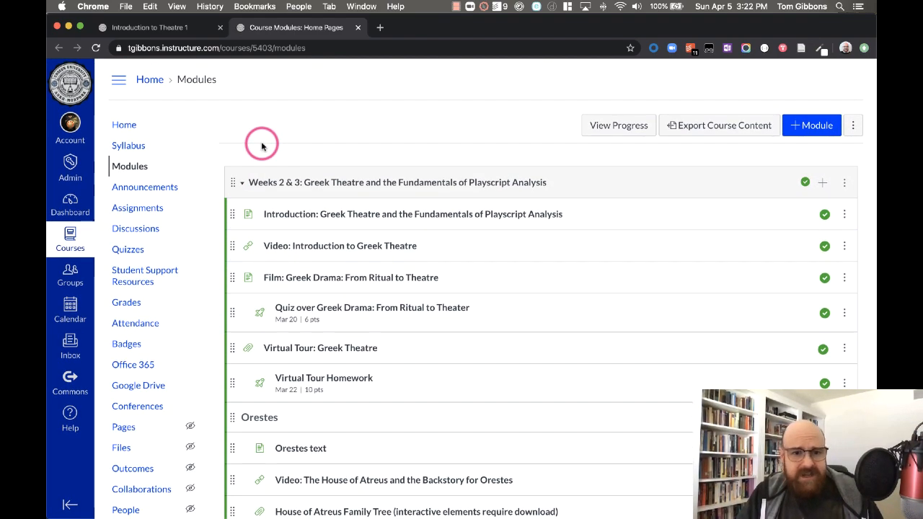